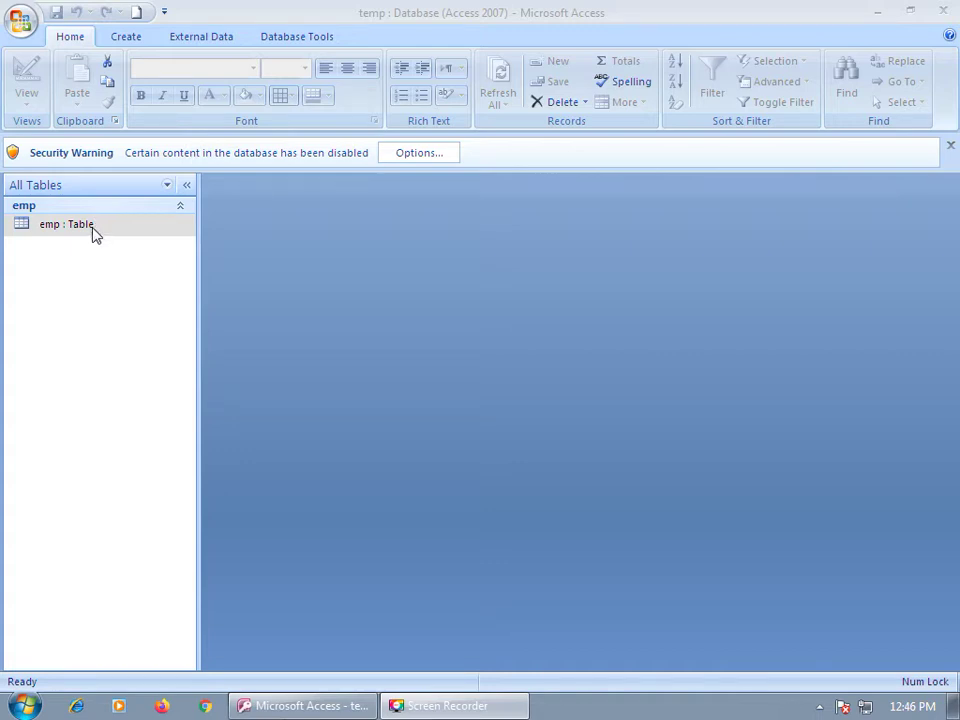
- Open the emp table in Design View, check its records in Datasheet View, and return to the design
{"action": "left_click", "coordinate": [91, 232]}
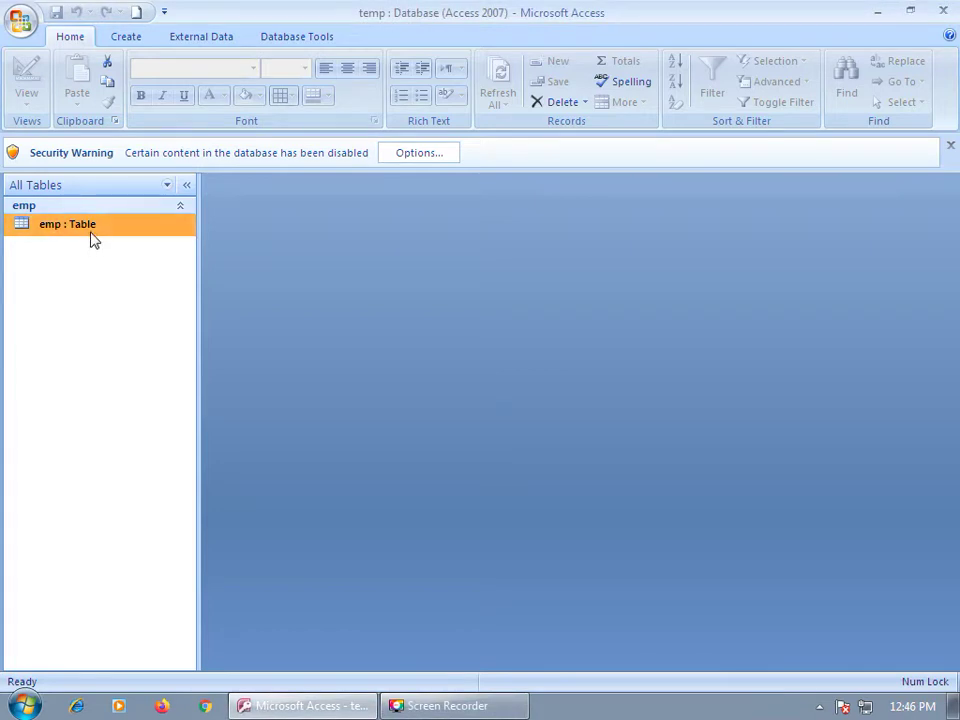
{"action": "right_click", "coordinate": [86, 228]}
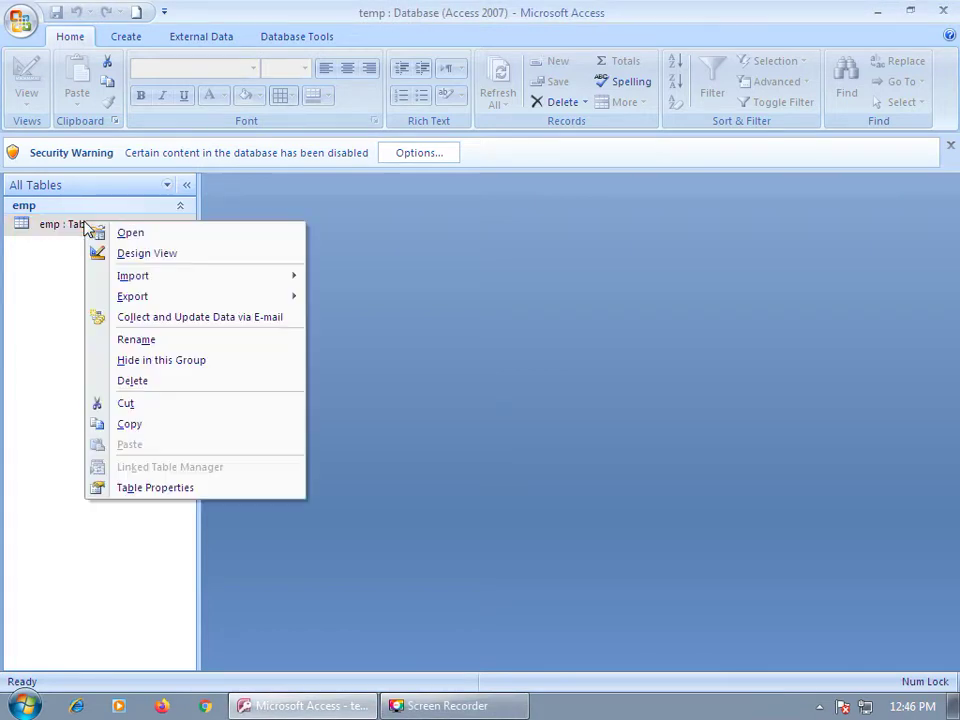
{"action": "left_click", "coordinate": [142, 255]}
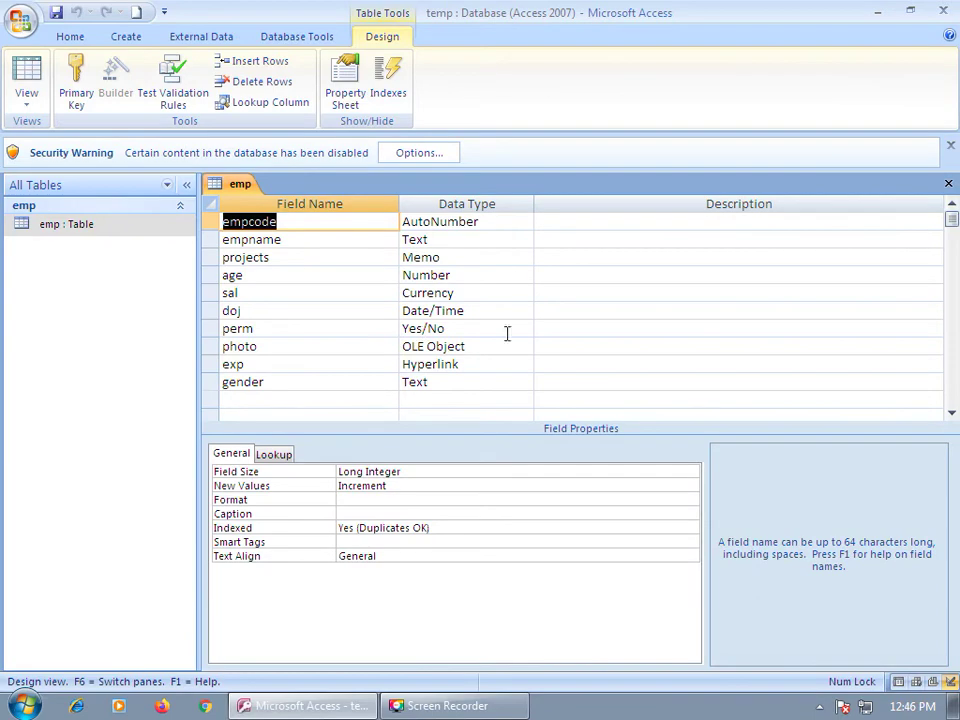
{"action": "left_click", "coordinate": [28, 85]}
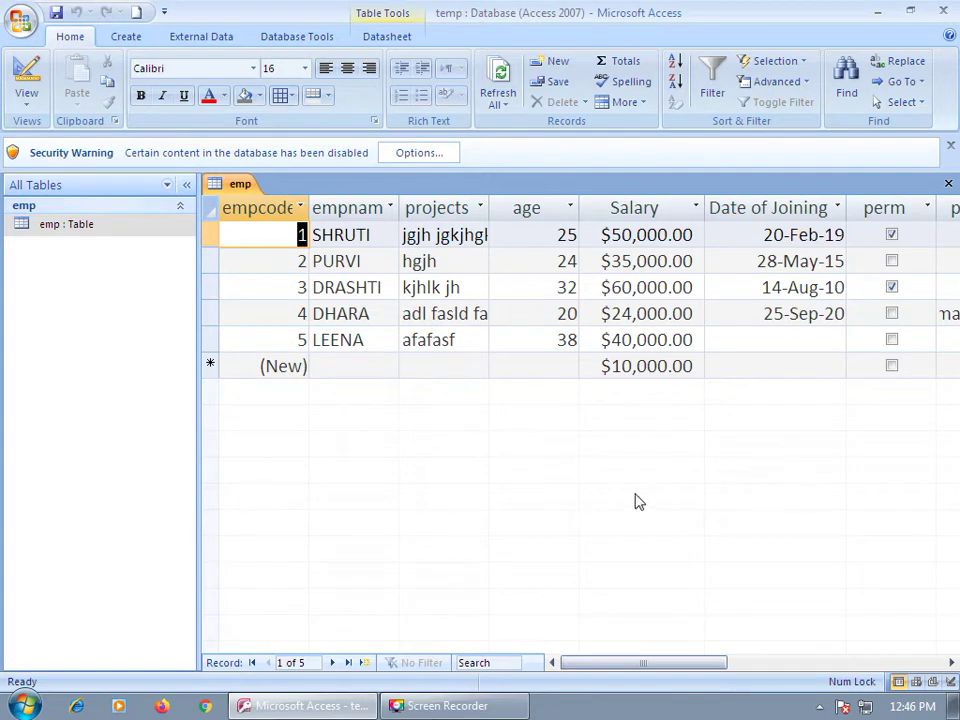
{"action": "left_click", "coordinate": [24, 80]}
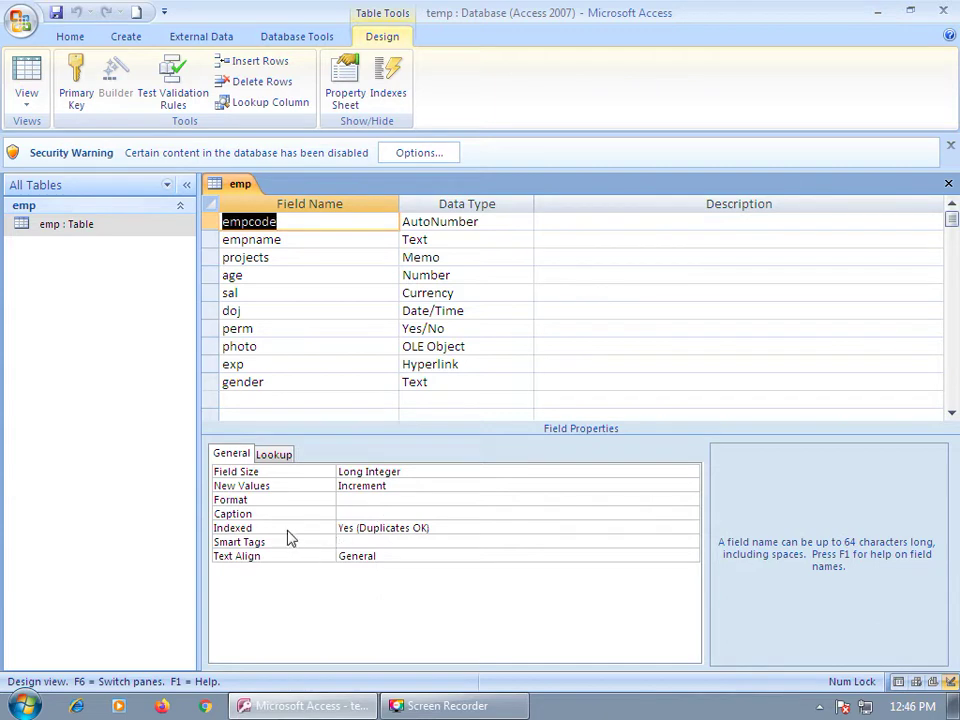
- Set the age field's validation rule to >=18 and <=70, save the table, and test the existing data against it
{"action": "left_click", "coordinate": [374, 276]}
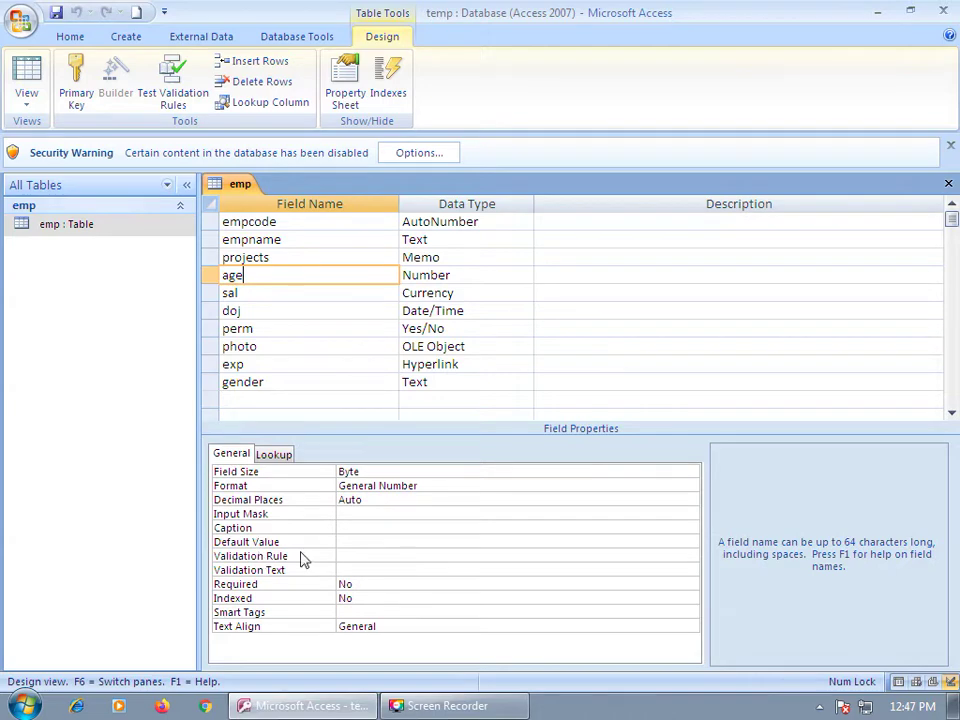
{"action": "left_click", "coordinate": [341, 554]}
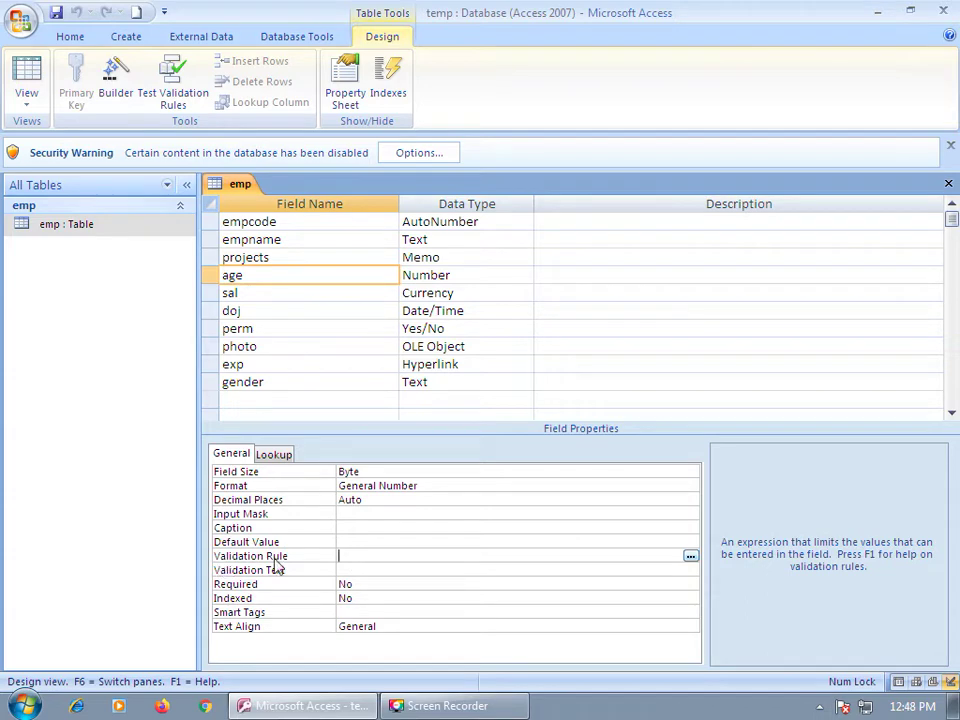
{"action": "type", "text": ">=18 and <=70"}
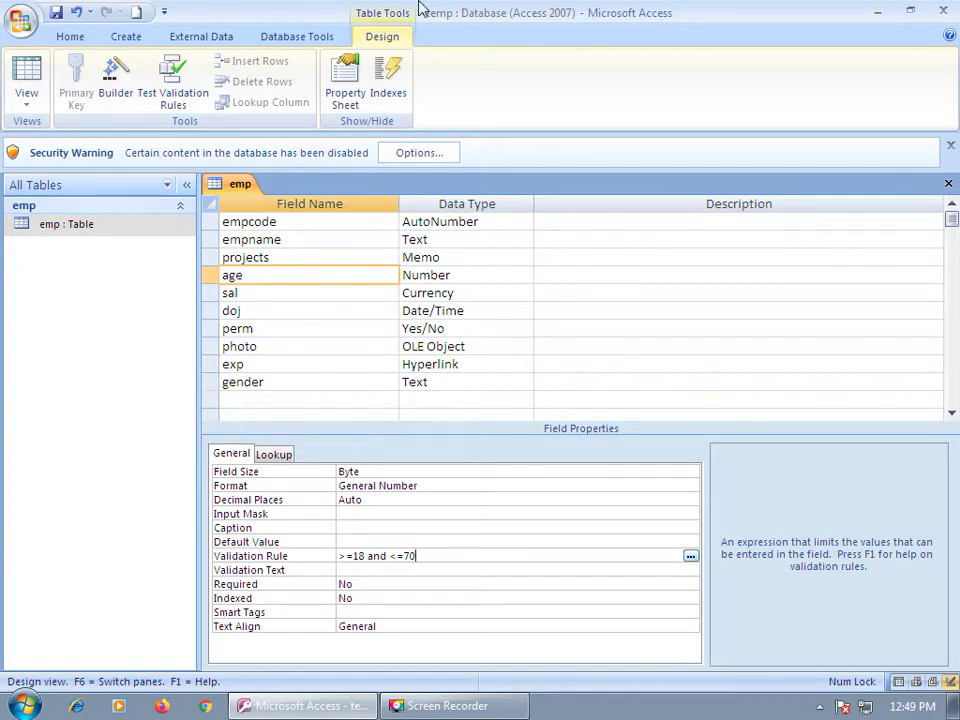
{"action": "left_click", "coordinate": [16, 76]}
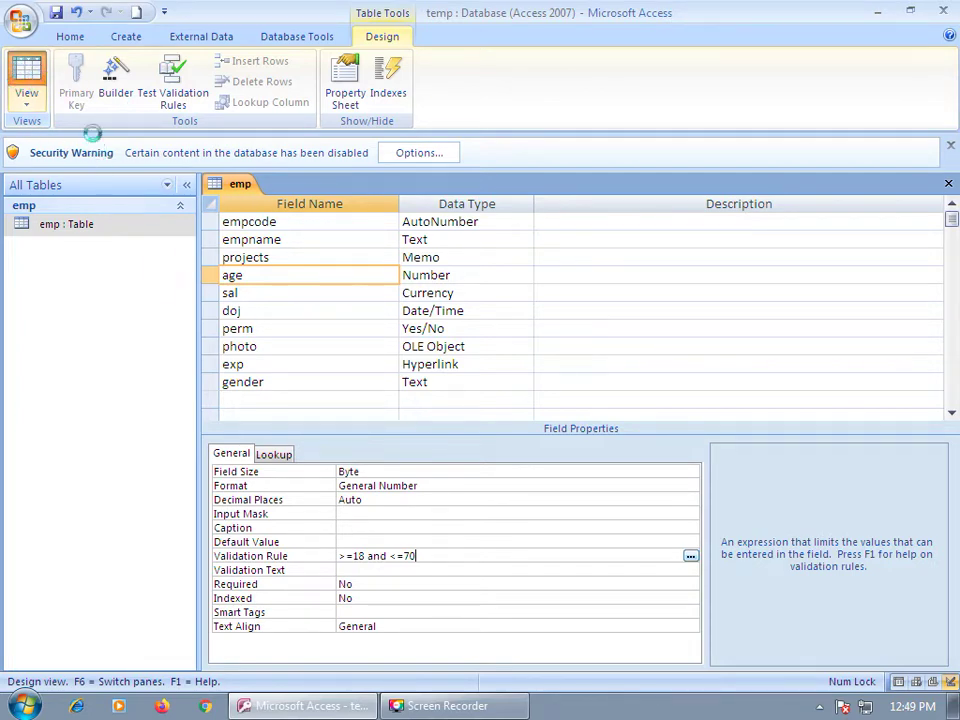
{"action": "left_click", "coordinate": [55, 12]}
{"action": "left_click", "coordinate": [456, 404]}
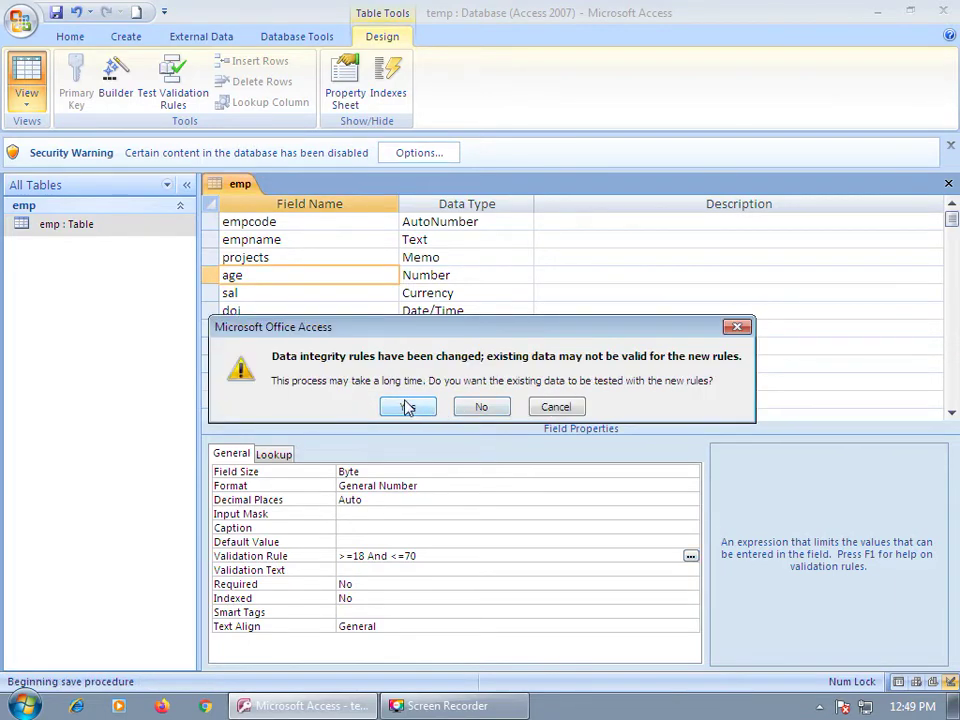
{"action": "left_click", "coordinate": [407, 407]}
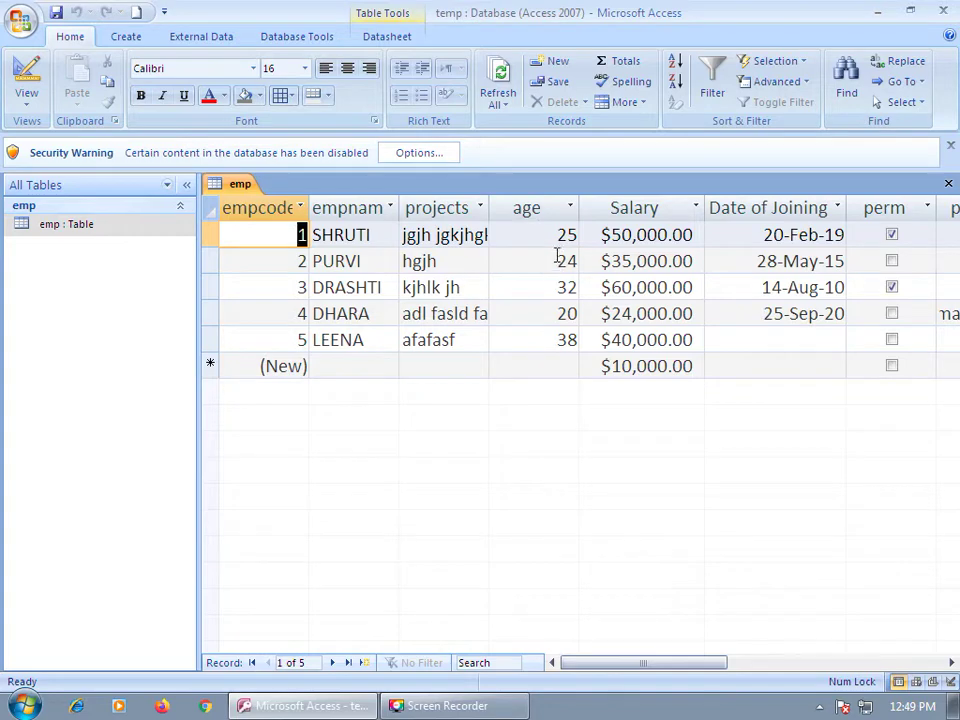
- Try an age of 12 for the record with empcode 4, and replace it with 65
{"action": "left_click", "coordinate": [552, 312]}
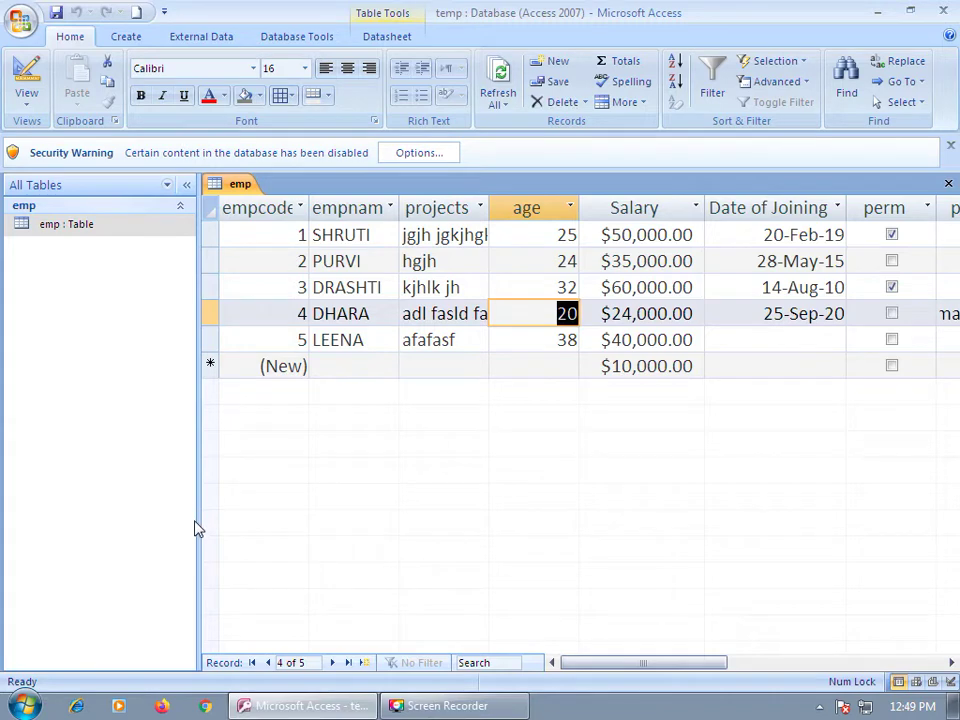
{"action": "type", "text": "12"}
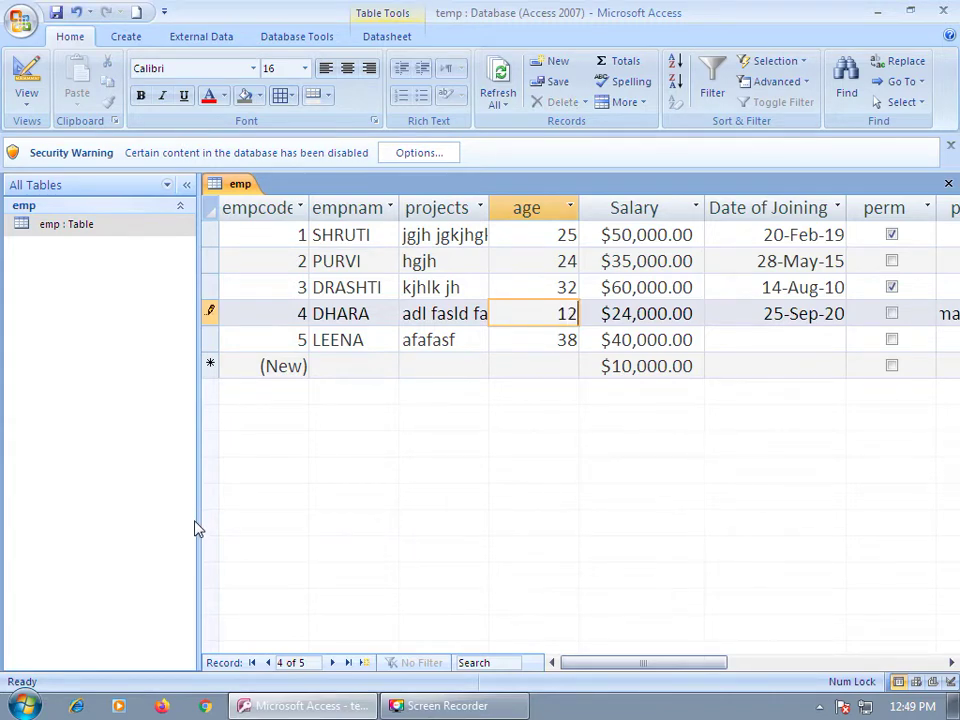
{"action": "key", "text": "Return"}
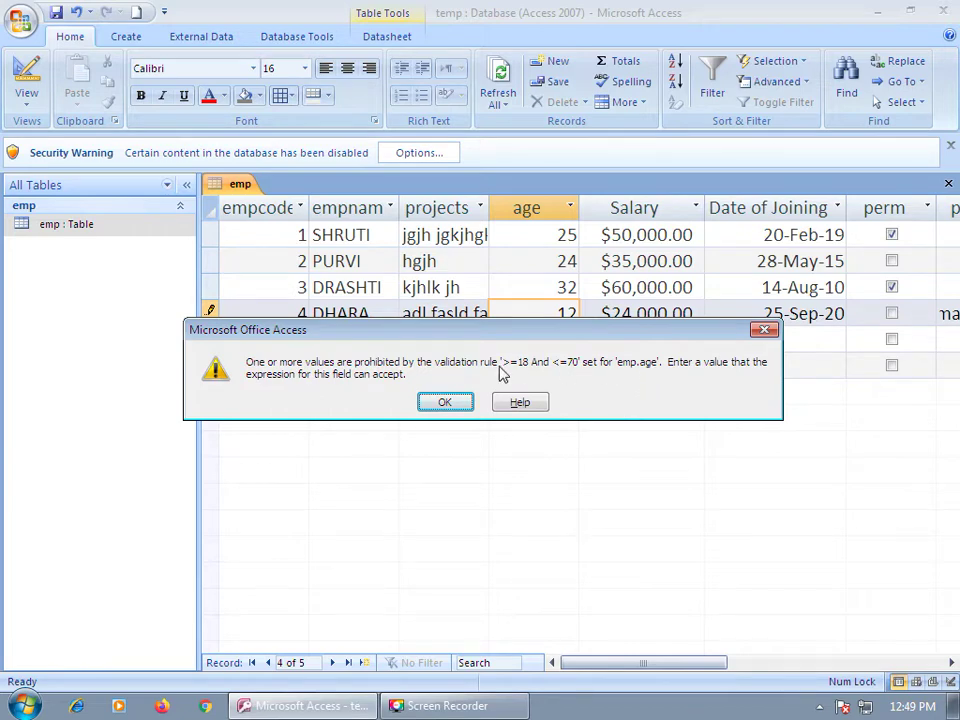
{"action": "left_click", "coordinate": [436, 403]}
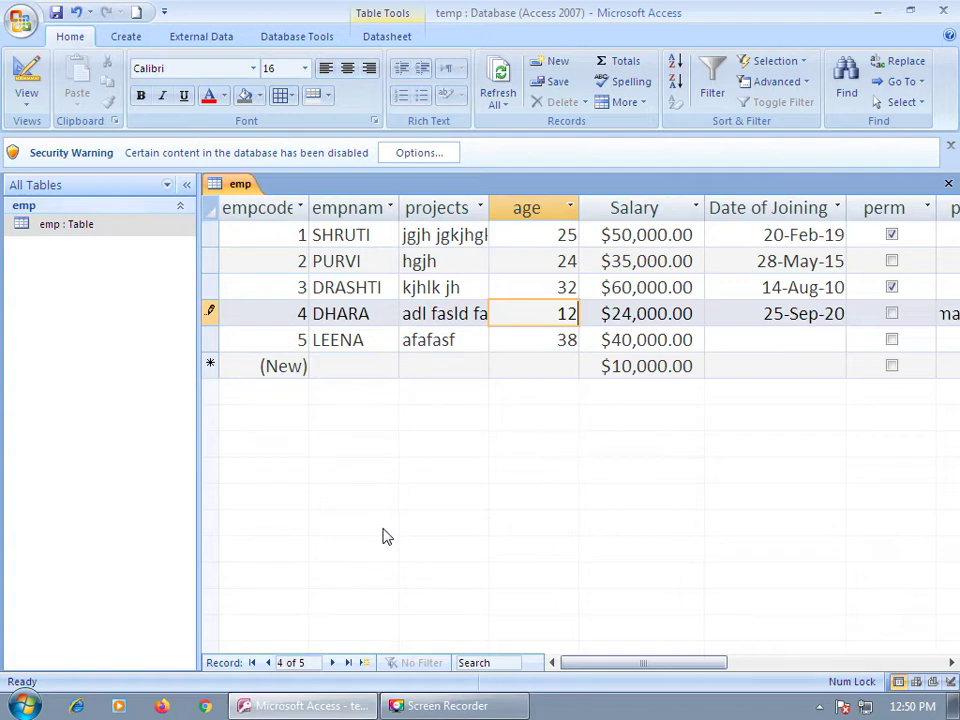
{"action": "key", "text": "BackSpace"}
{"action": "type", "text": "65"}
- Try an age of 74 for the record with empcode 5, and replace it with 70
{"action": "left_click", "coordinate": [517, 341]}
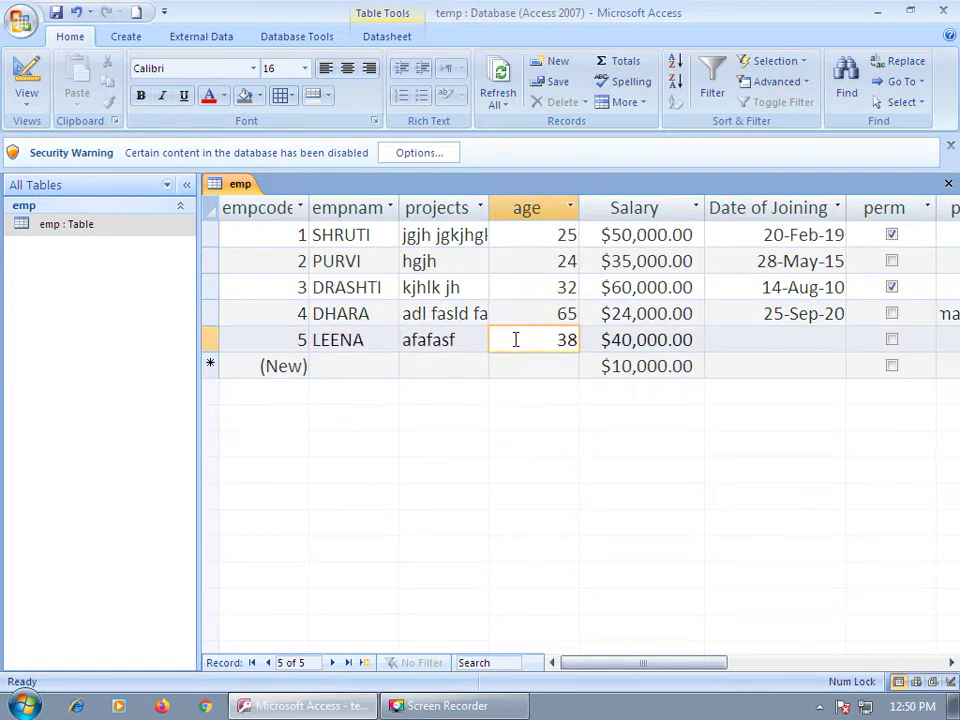
{"action": "key", "text": "Delete"}
{"action": "key", "text": "Delete"}
{"action": "type", "text": "74"}
{"action": "key", "text": "Return"}
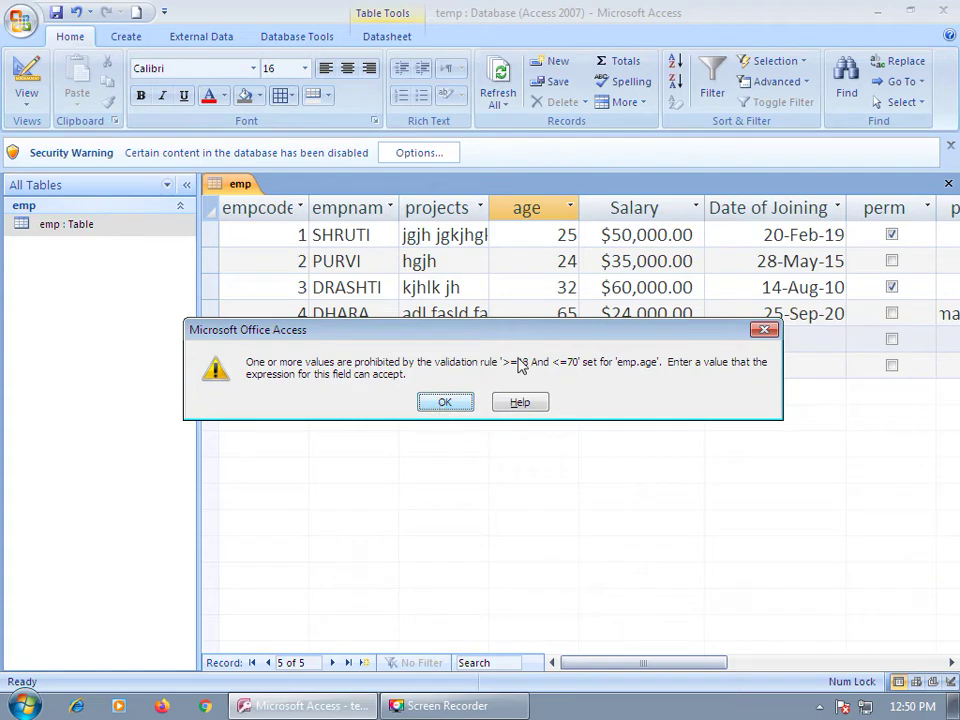
{"action": "left_click", "coordinate": [424, 407]}
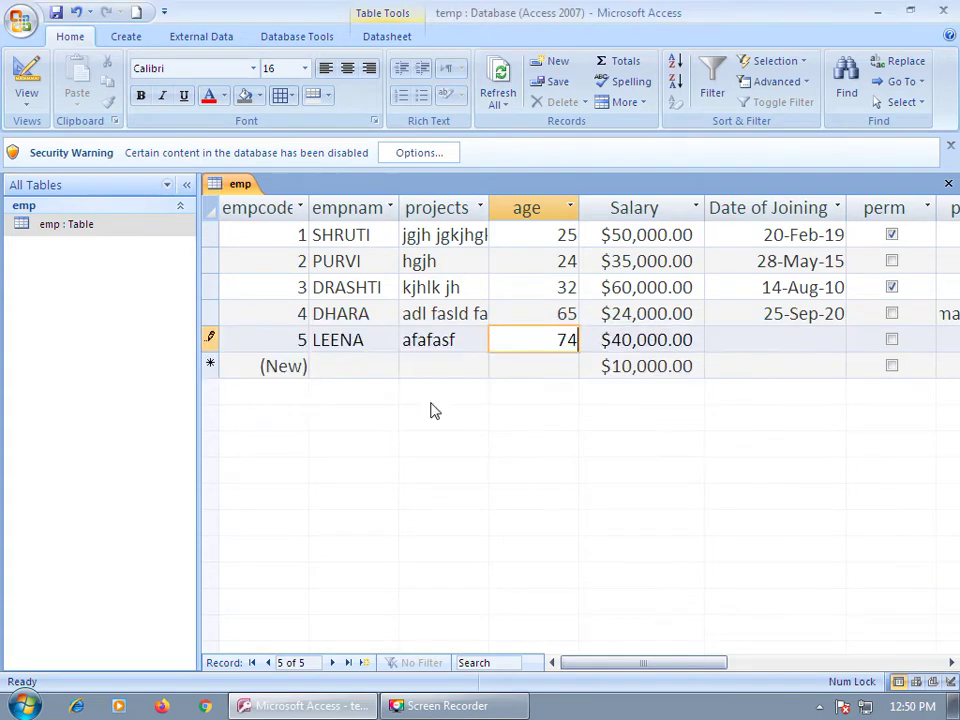
{"action": "key", "text": "BackSpace"}
{"action": "key", "text": "BackSpace"}
{"action": "type", "text": "70"}
{"action": "left_click", "coordinate": [544, 240]}
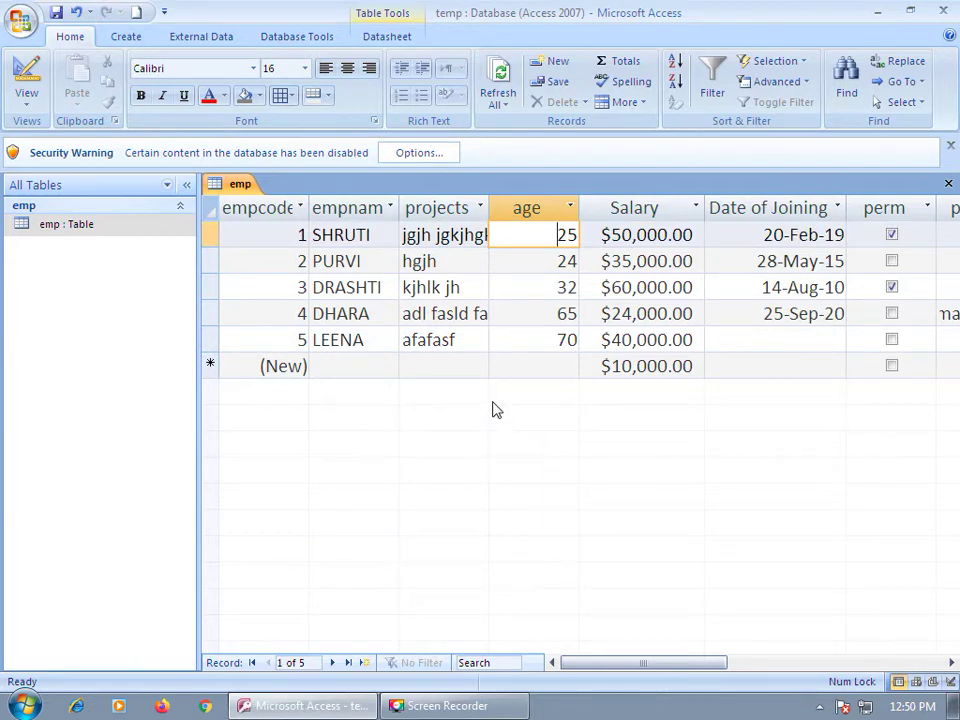
- Set the age of the record with empcode 4 to 18
{"action": "left_click", "coordinate": [553, 340]}
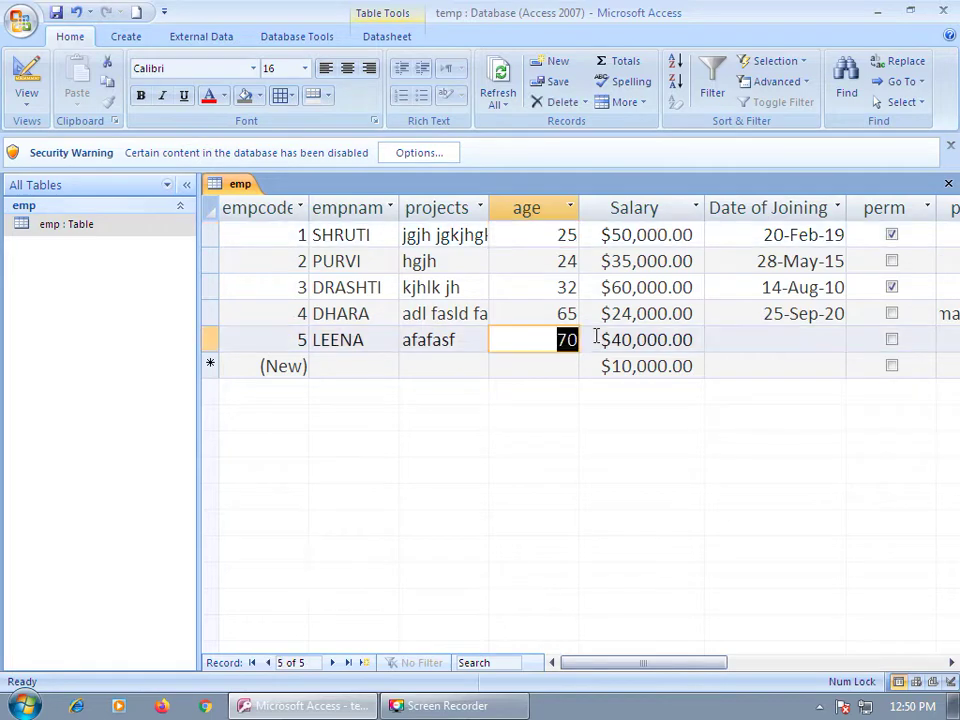
{"action": "left_click", "coordinate": [570, 313]}
{"action": "type", "text": "18"}
{"action": "left_click", "coordinate": [533, 263]}
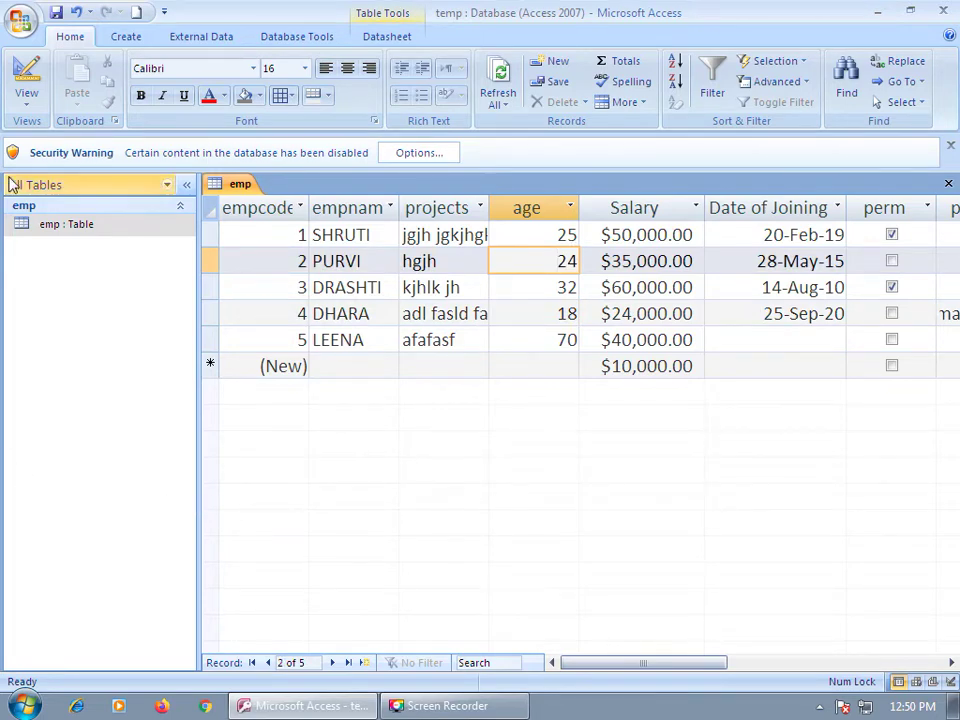
- Replace the age field's validation rule with between 18 and 70, save the table, and test the existing data against it
{"action": "left_click", "coordinate": [15, 73]}
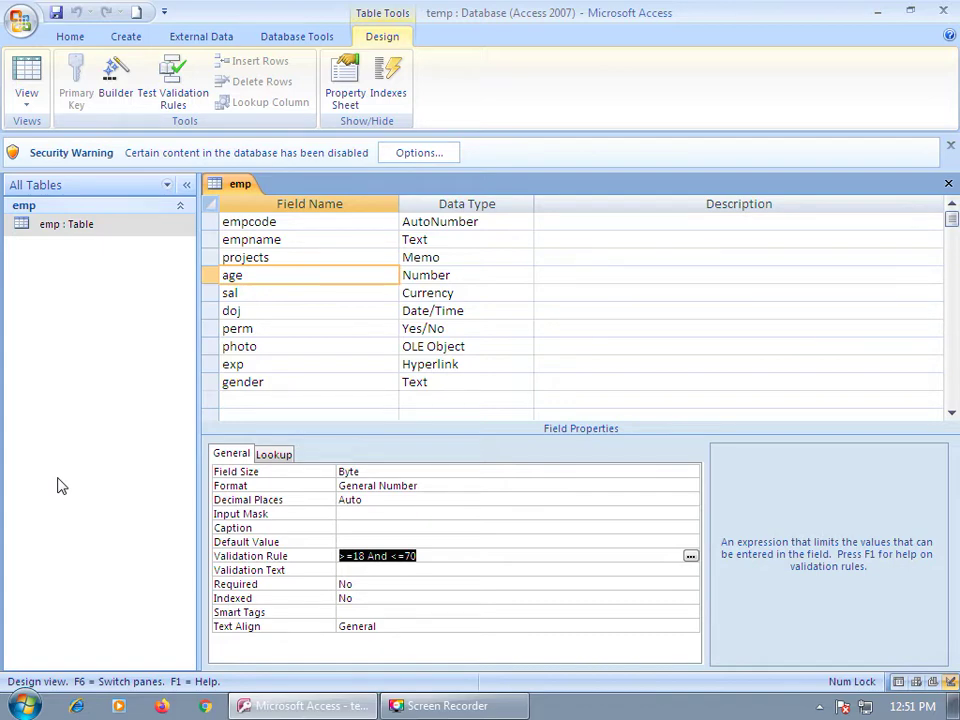
{"action": "key", "text": "Delete"}
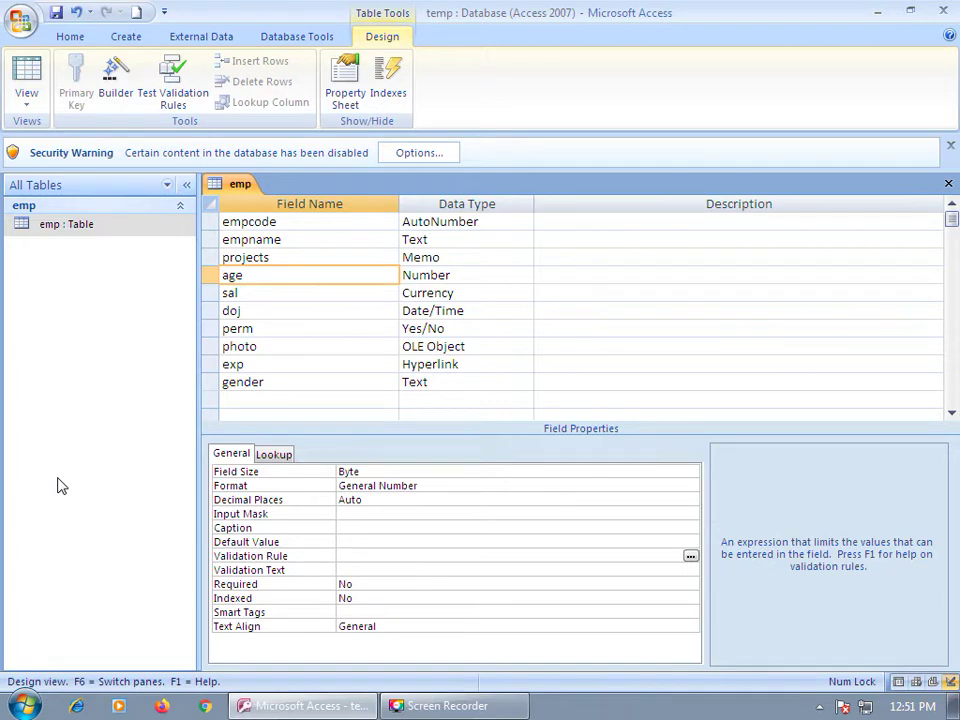
{"action": "type", "text": "between 18 and 70"}
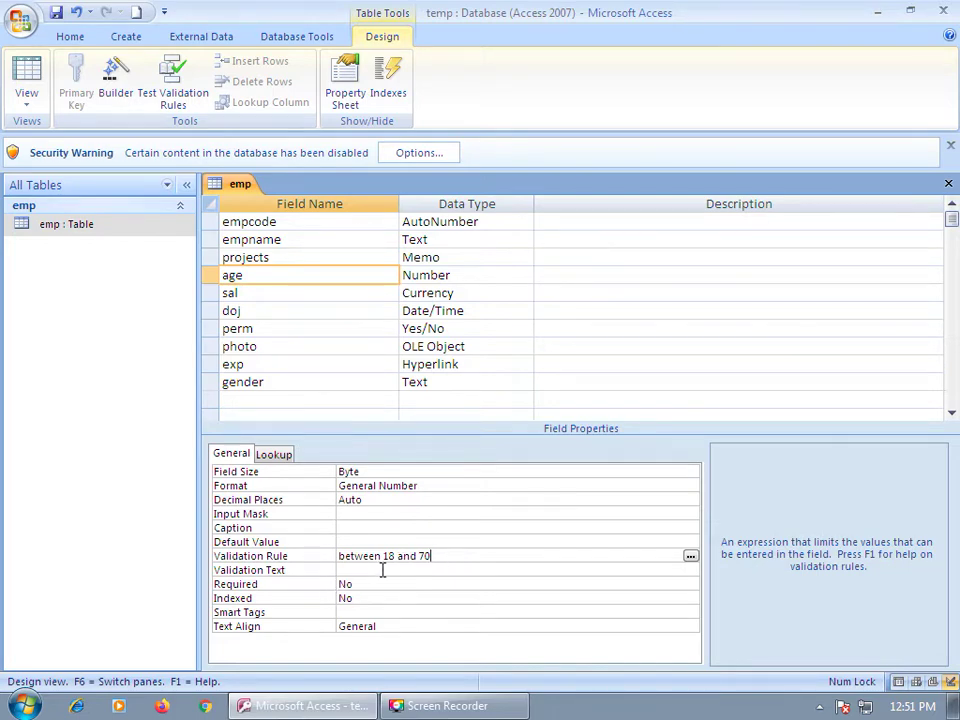
{"action": "left_click", "coordinate": [26, 70]}
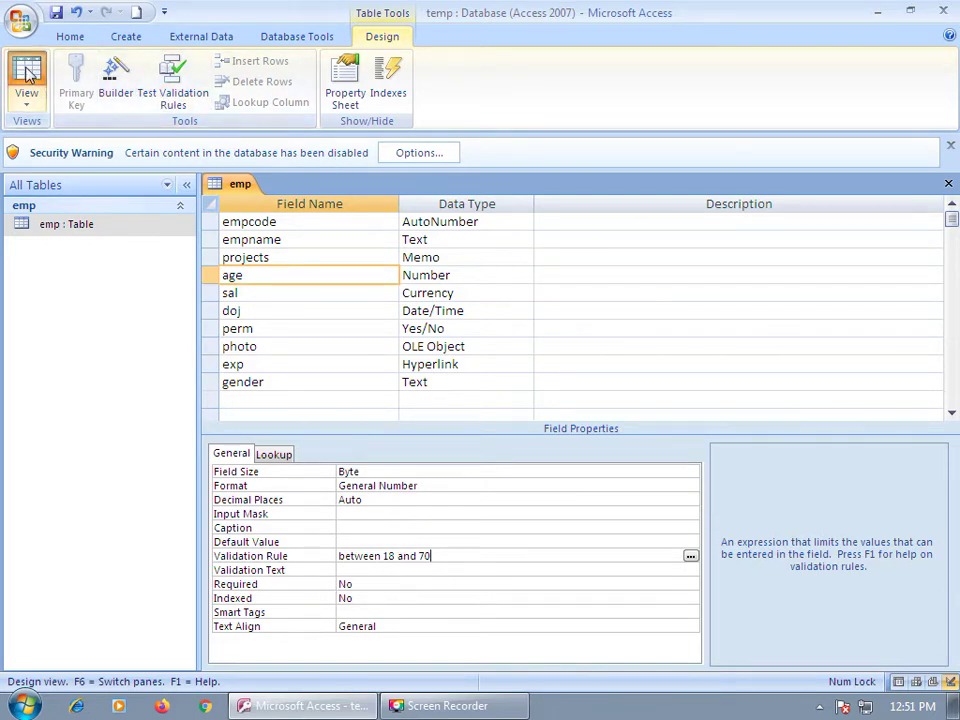
{"action": "left_click", "coordinate": [445, 406]}
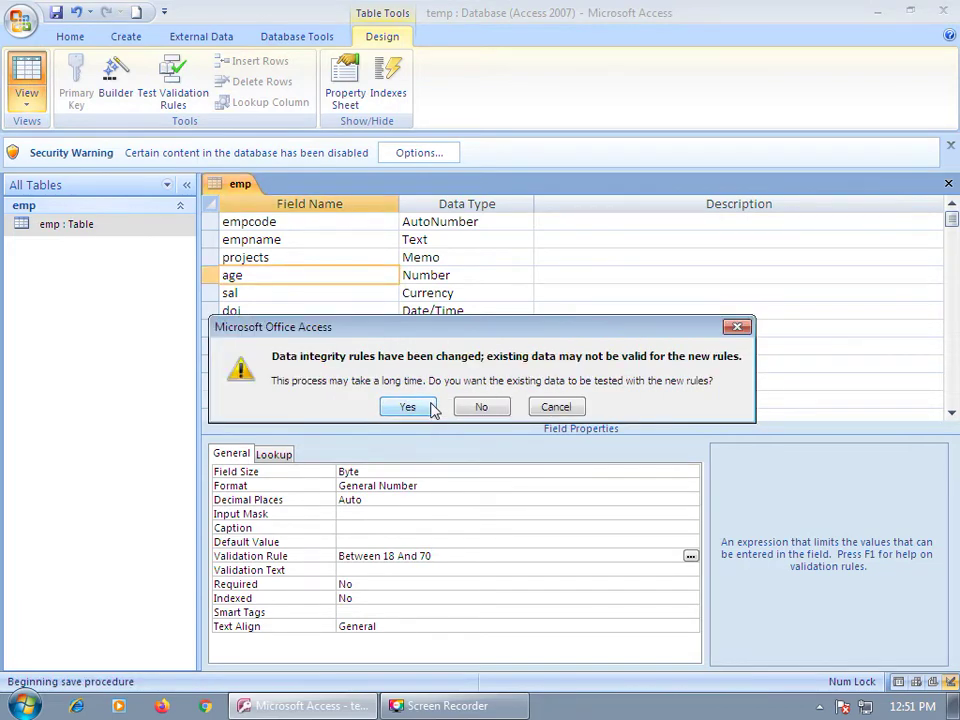
{"action": "left_click", "coordinate": [407, 407]}
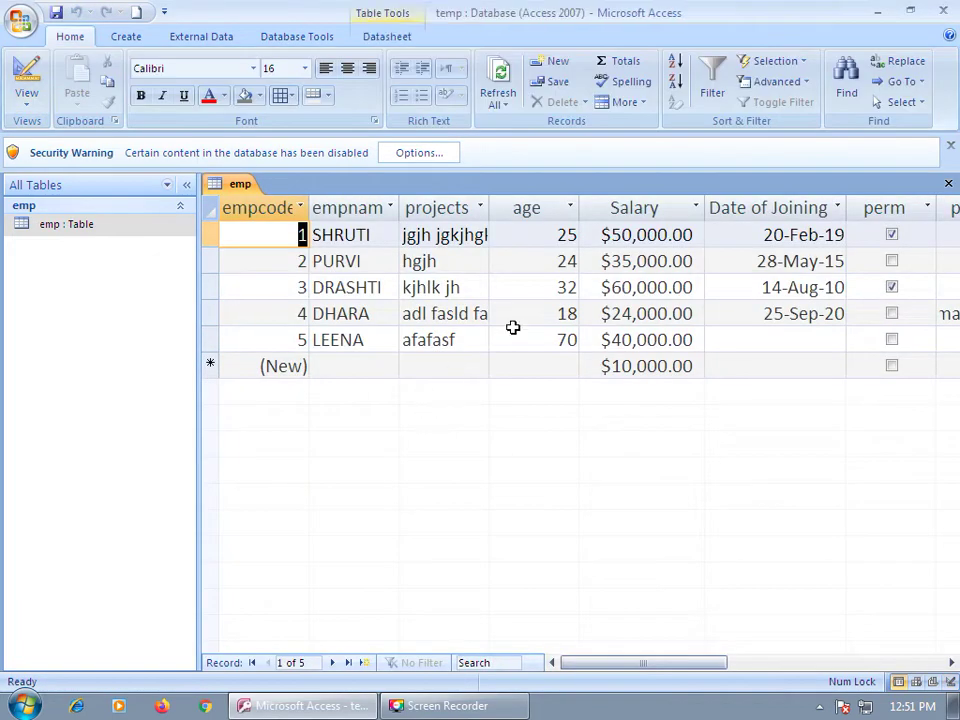
- Try an age of 100 for the record with empcode 1, and replace it with 19
{"action": "double_click", "coordinate": [566, 314]}
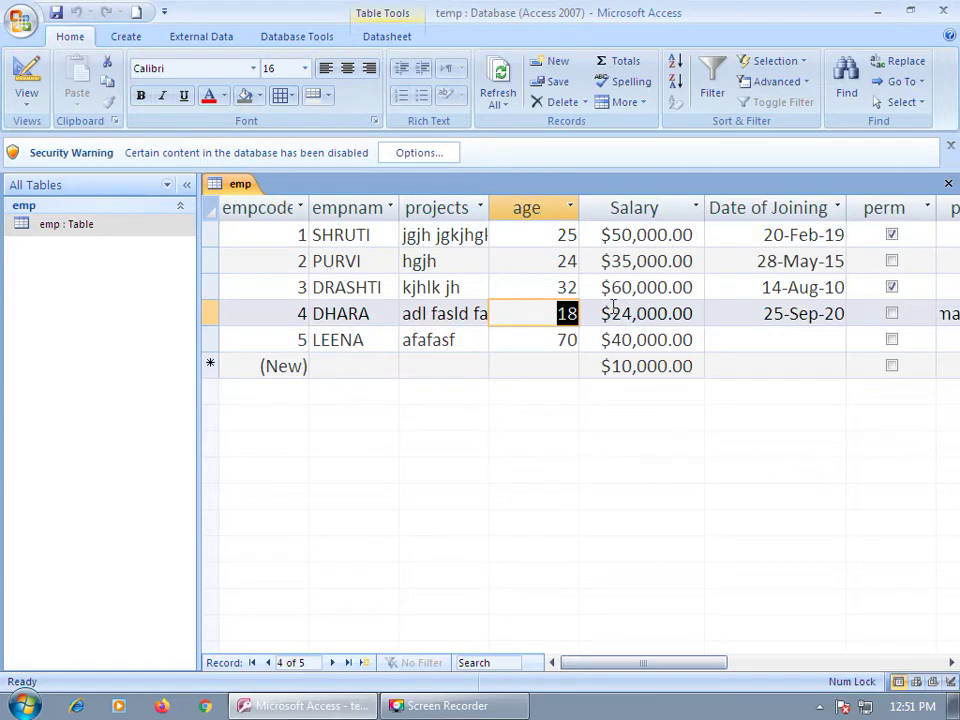
{"action": "double_click", "coordinate": [570, 234]}
{"action": "type", "text": "100"}
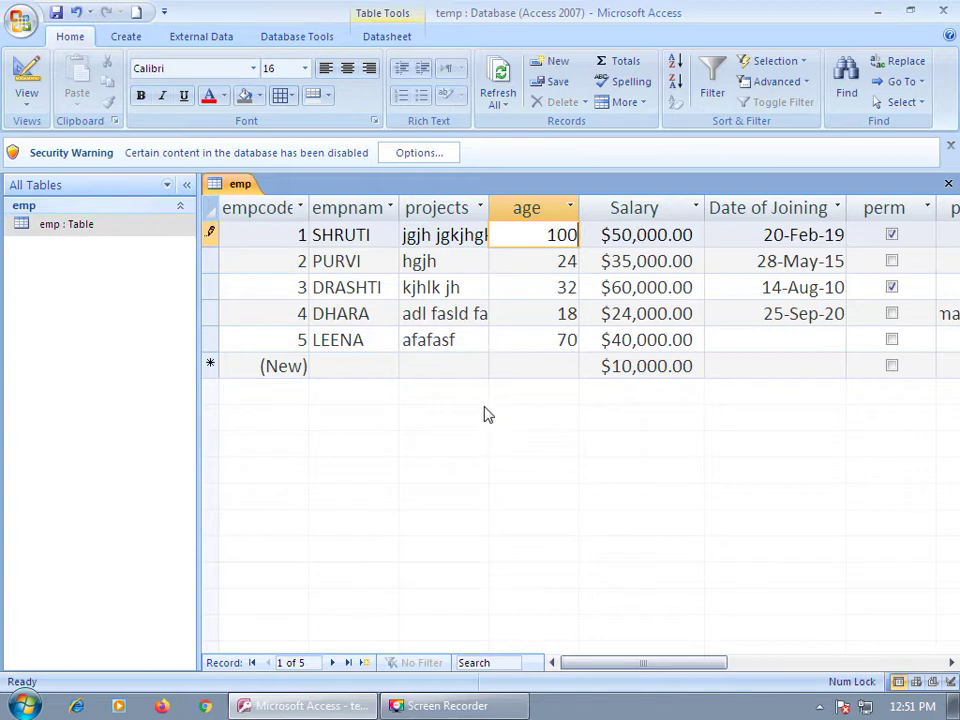
{"action": "key", "text": "Return"}
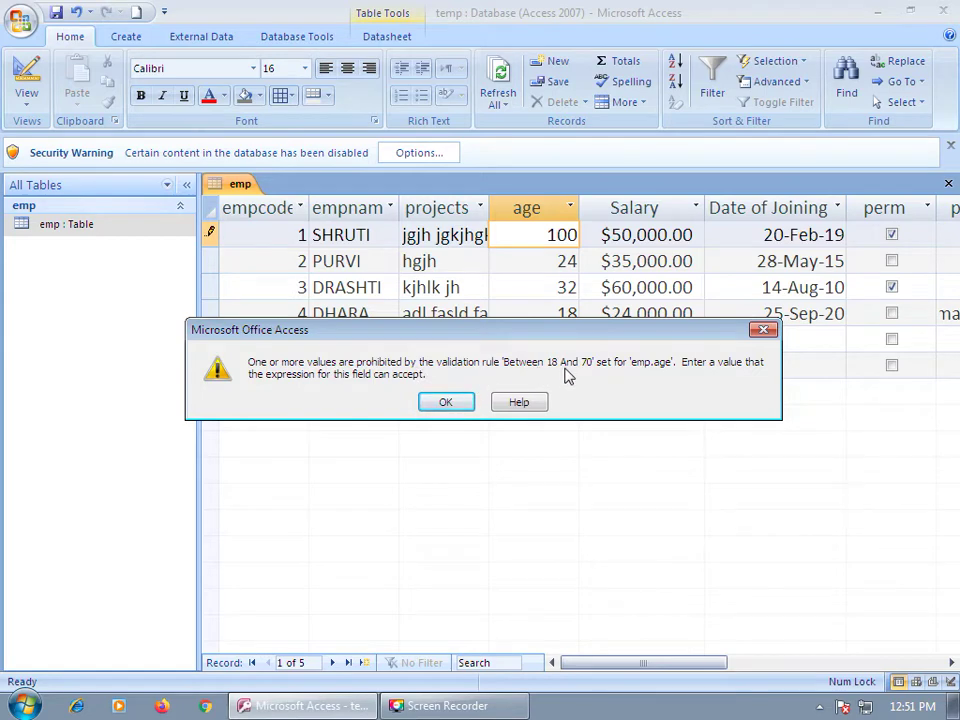
{"action": "left_click", "coordinate": [447, 404]}
{"action": "key", "text": "BackSpace"}
{"action": "key", "text": "BackSpace"}
{"action": "type", "text": "9"}
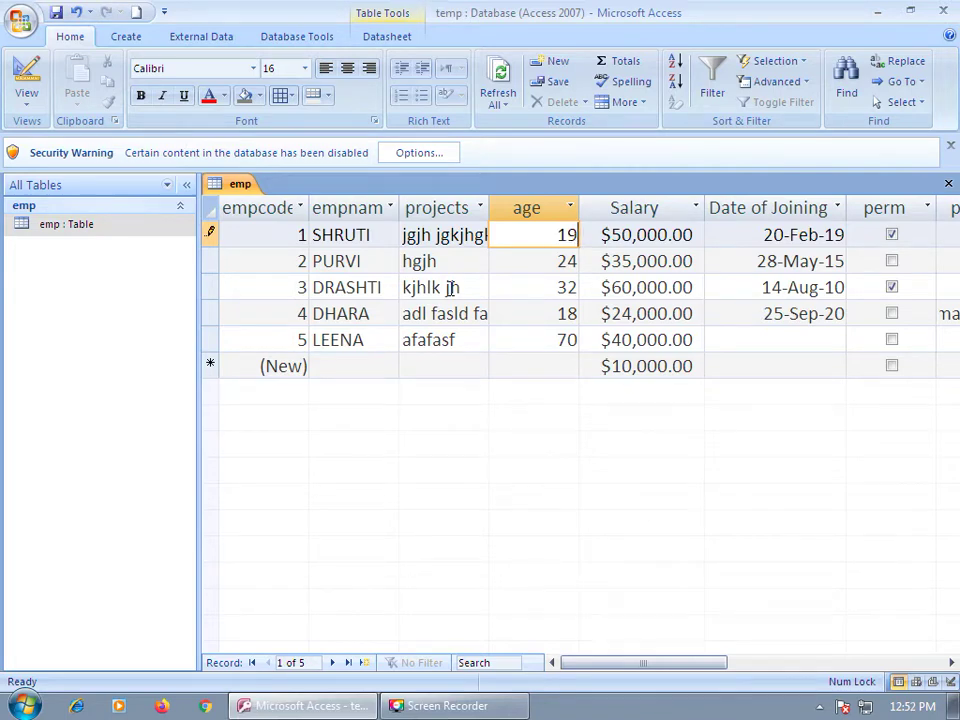
{"action": "key", "text": "Down"}
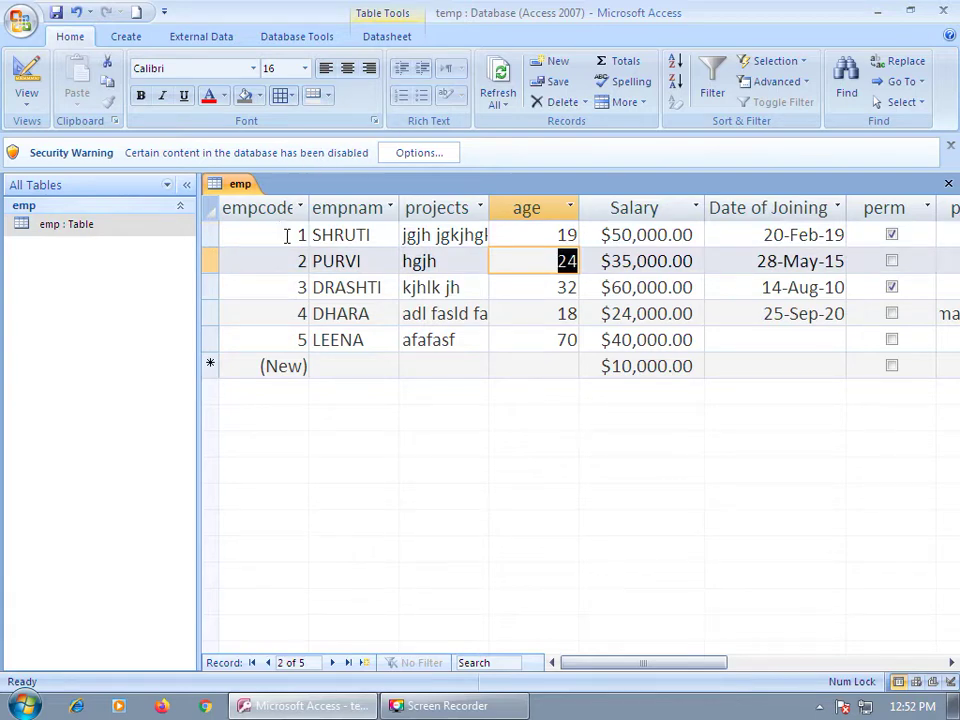
- Set the sal field's validation rule to <=0, save the table, test the existing data, and keep the new setting
{"action": "left_click", "coordinate": [20, 78]}
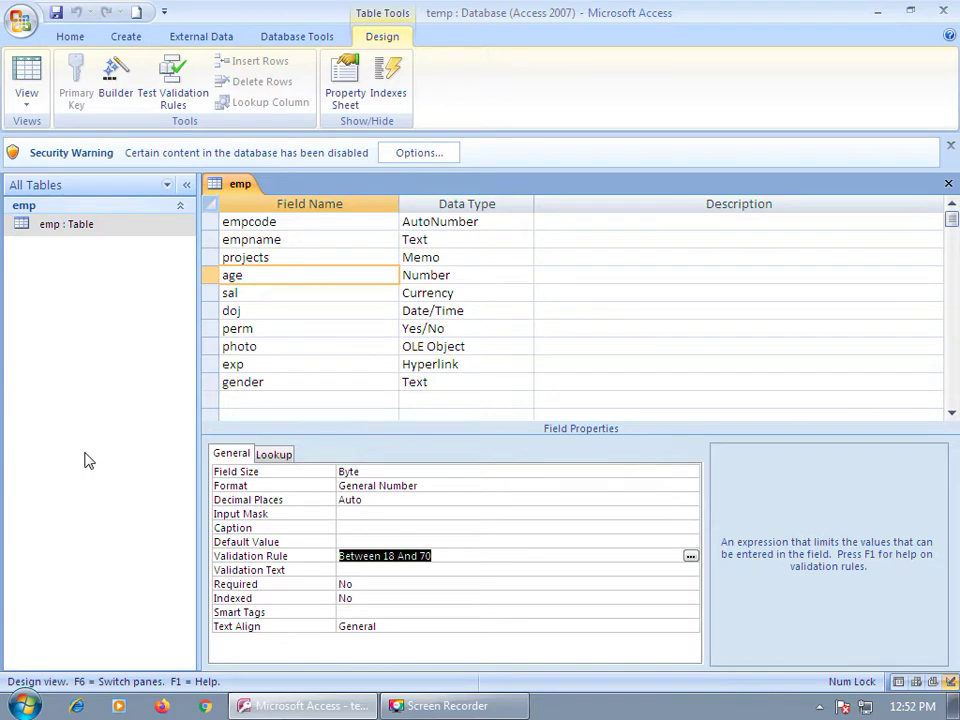
{"action": "left_click", "coordinate": [257, 293]}
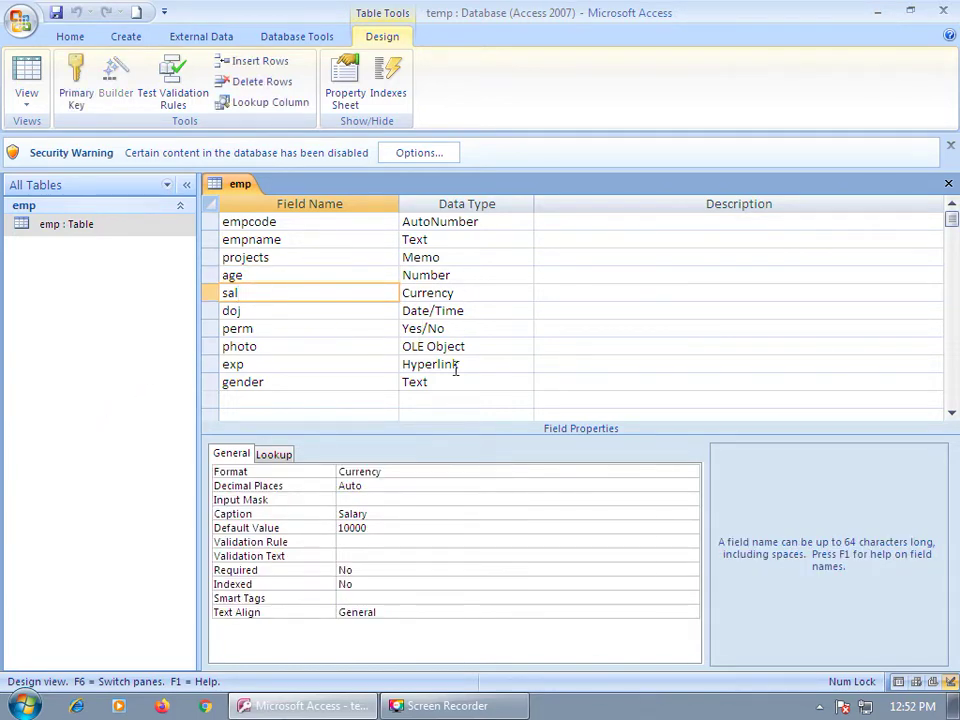
{"action": "left_click", "coordinate": [363, 552]}
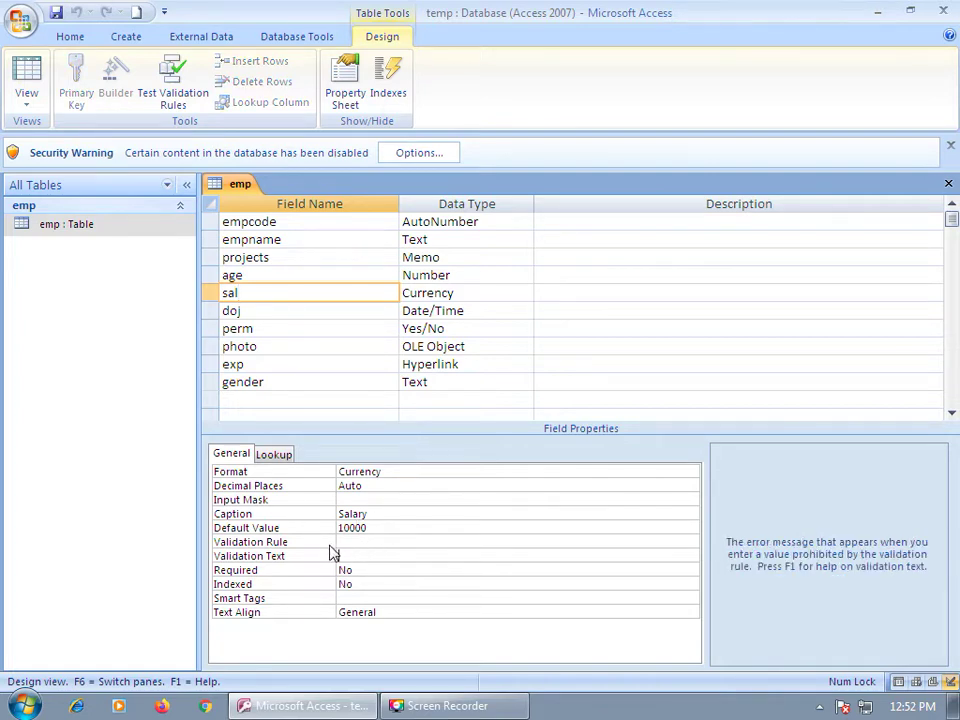
{"action": "left_click", "coordinate": [345, 542]}
{"action": "type", "text": "<0"}
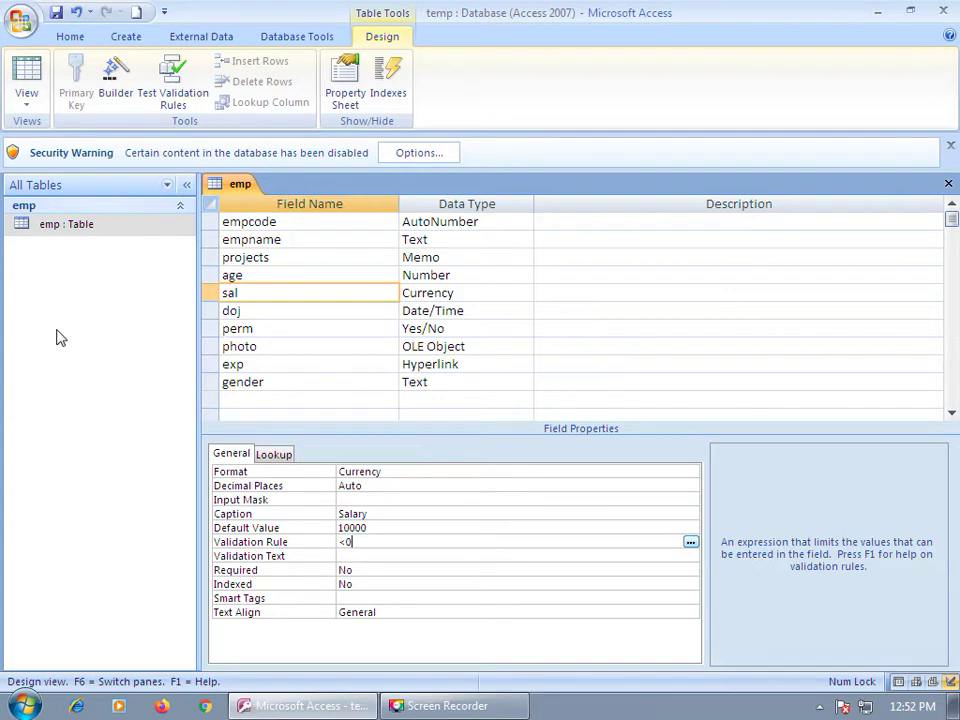
{"action": "left_click", "coordinate": [410, 541]}
{"action": "type", "text": "="}
{"action": "left_click", "coordinate": [18, 72]}
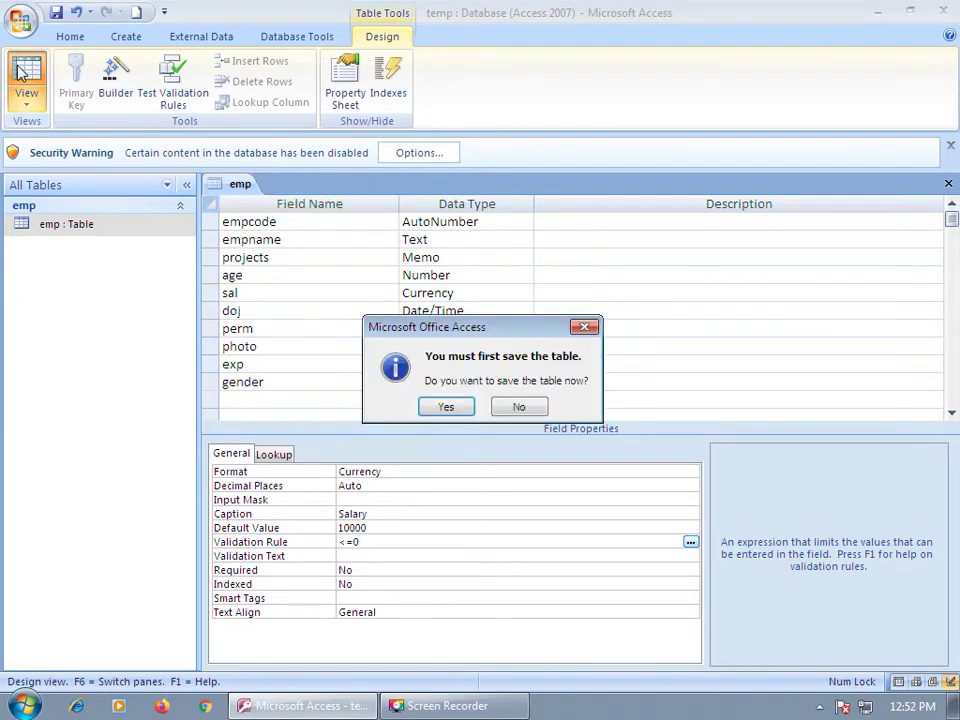
{"action": "left_click", "coordinate": [444, 408]}
{"action": "left_click", "coordinate": [405, 403]}
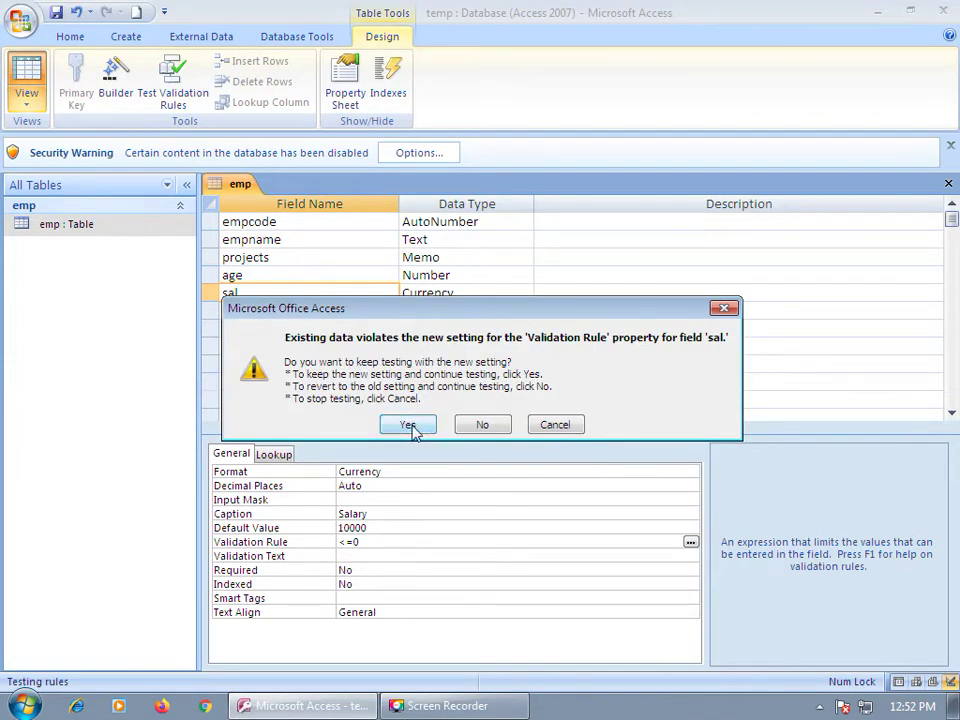
{"action": "left_click", "coordinate": [408, 425]}
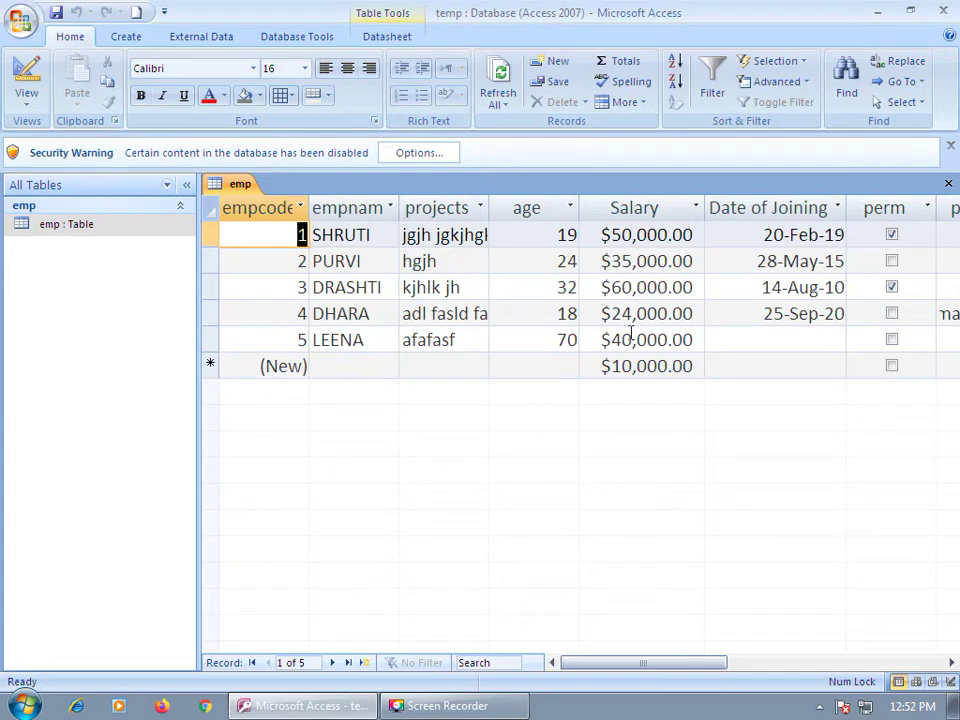
- Set the salary of the record with empcode 5 to -60 and commit it
{"action": "left_click", "coordinate": [596, 345]}
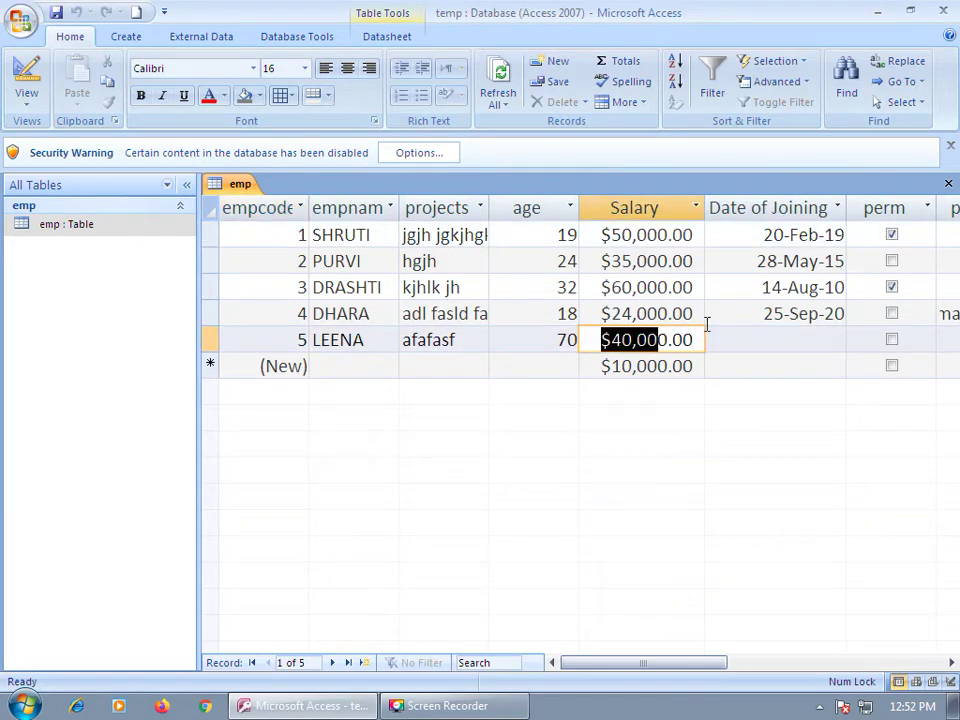
{"action": "type", "text": "-60"}
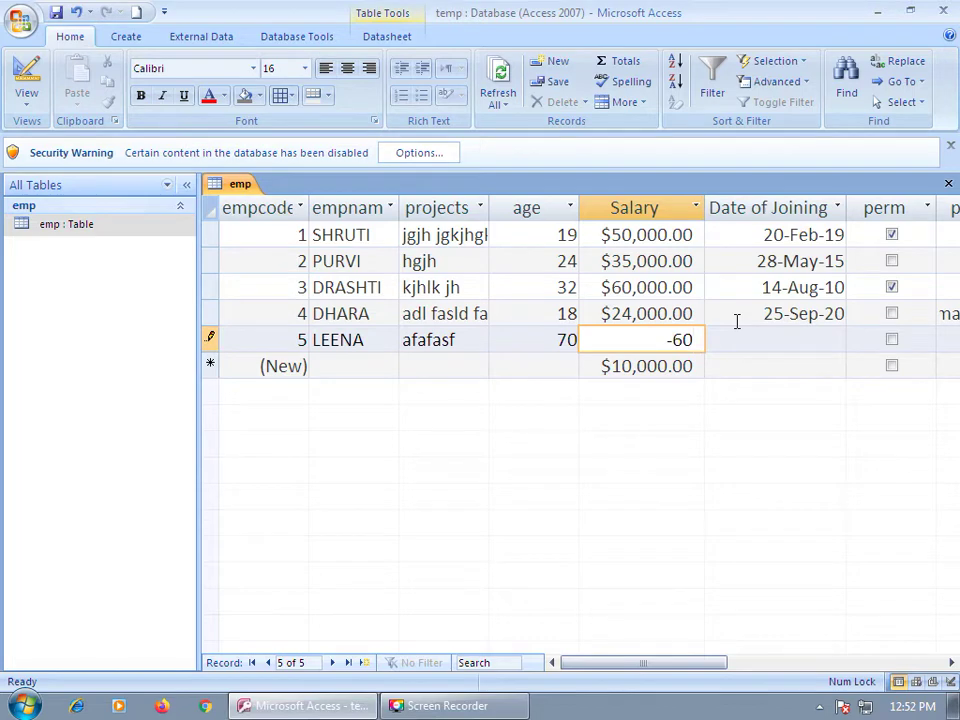
{"action": "key", "text": "Up"}
{"action": "key", "text": "Down"}
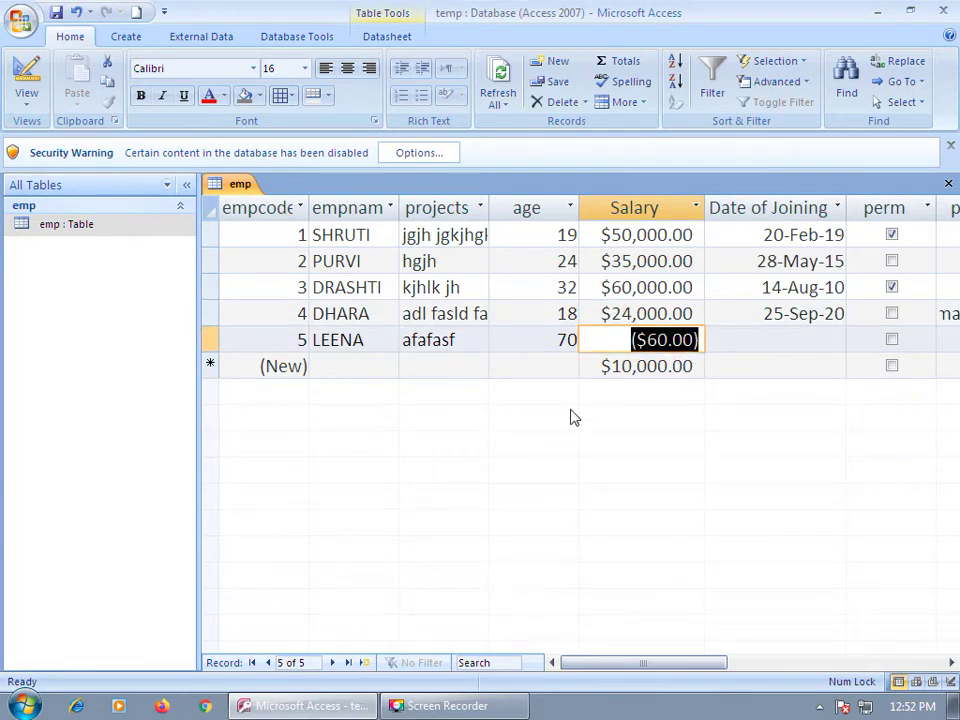
- Change the sal field's validation rule to >=0, save the table, test the existing data, and keep the new setting
{"action": "left_click", "coordinate": [24, 78]}
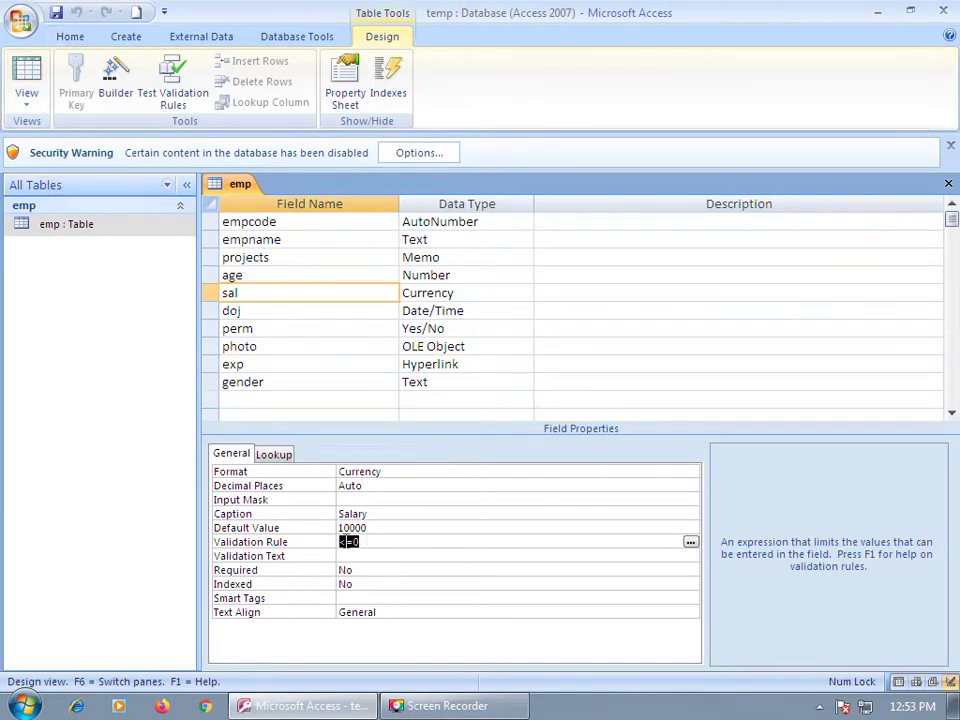
{"action": "left_click", "coordinate": [342, 543]}
{"action": "key", "text": "BackSpace"}
{"action": "type", "text": ">"}
{"action": "left_click", "coordinate": [24, 62]}
{"action": "left_click", "coordinate": [443, 407]}
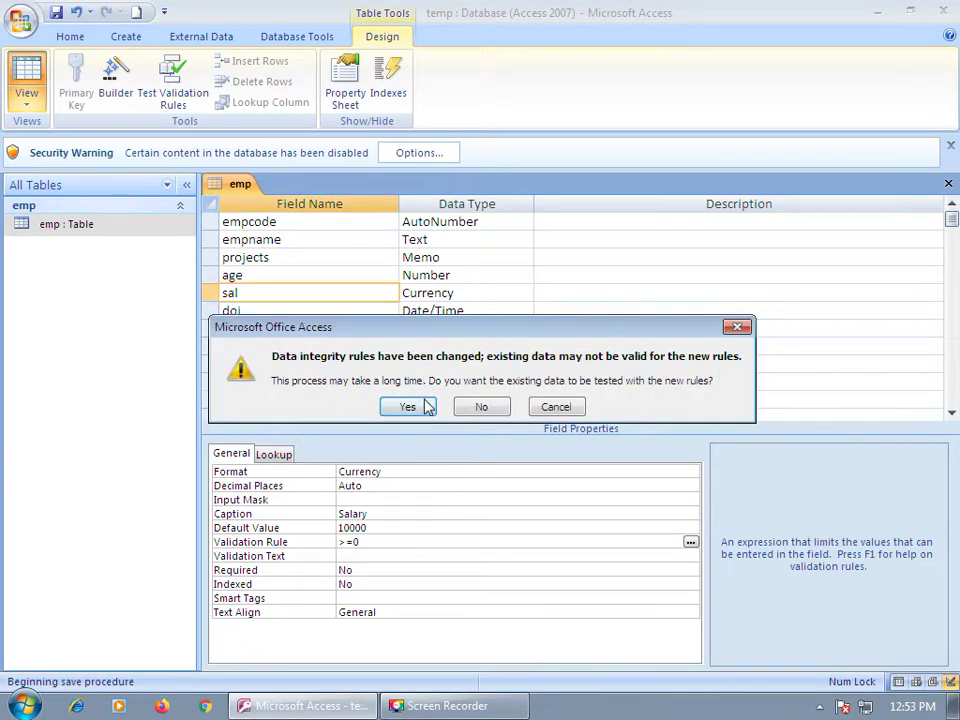
{"action": "left_click", "coordinate": [416, 412]}
{"action": "left_click", "coordinate": [412, 424]}
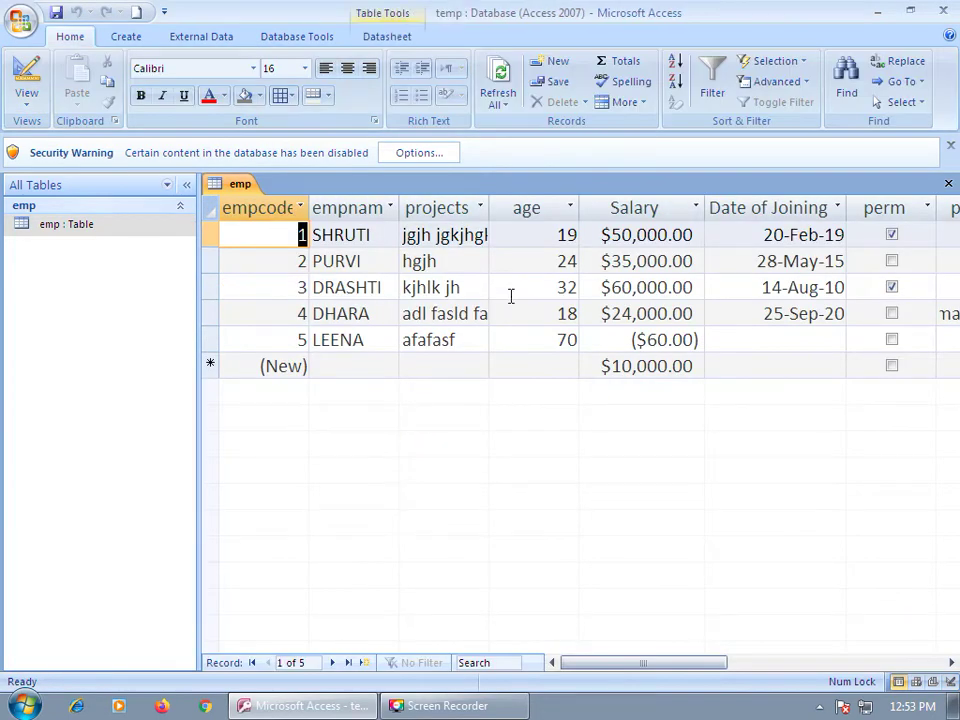
- Try a salary of -60 for the record with empcode 5, and replace it with 6000
{"action": "left_click", "coordinate": [630, 339]}
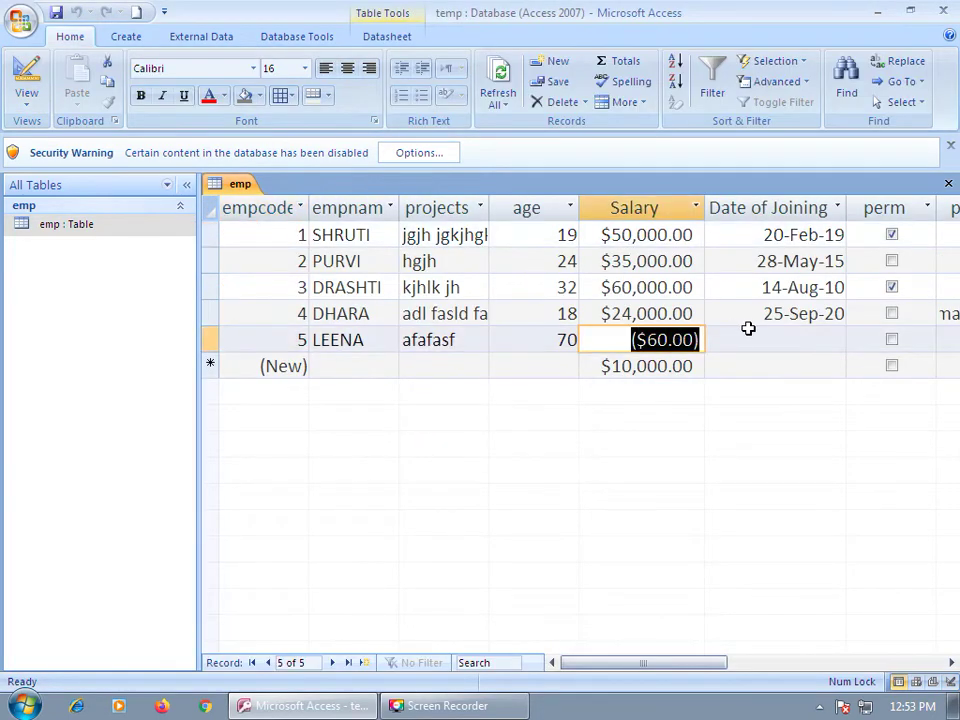
{"action": "type", "text": "-60"}
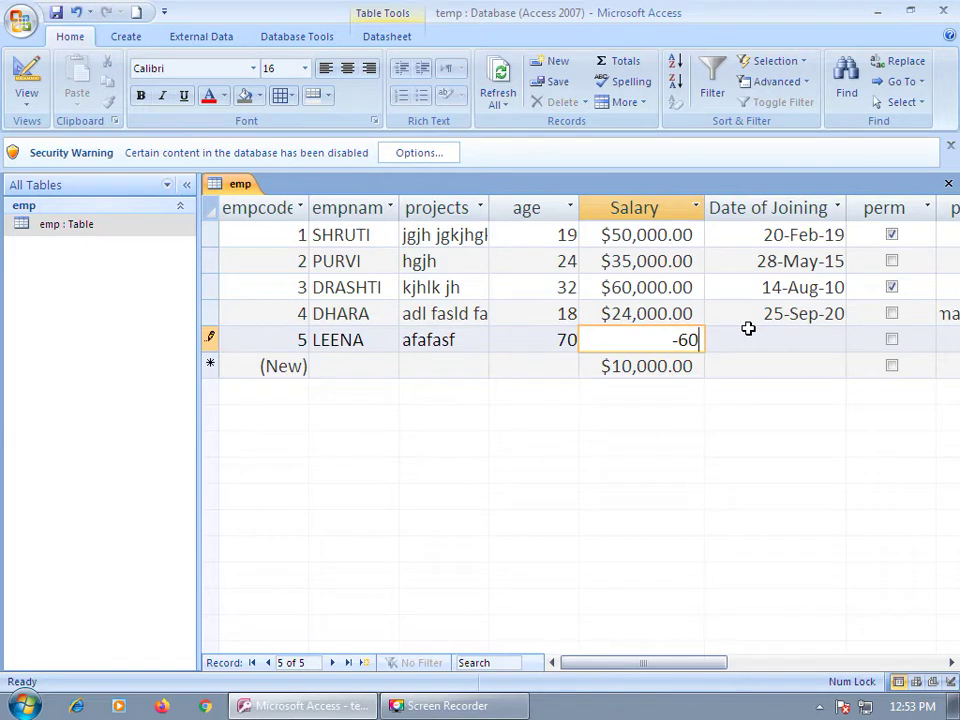
{"action": "left_click", "coordinate": [748, 330]}
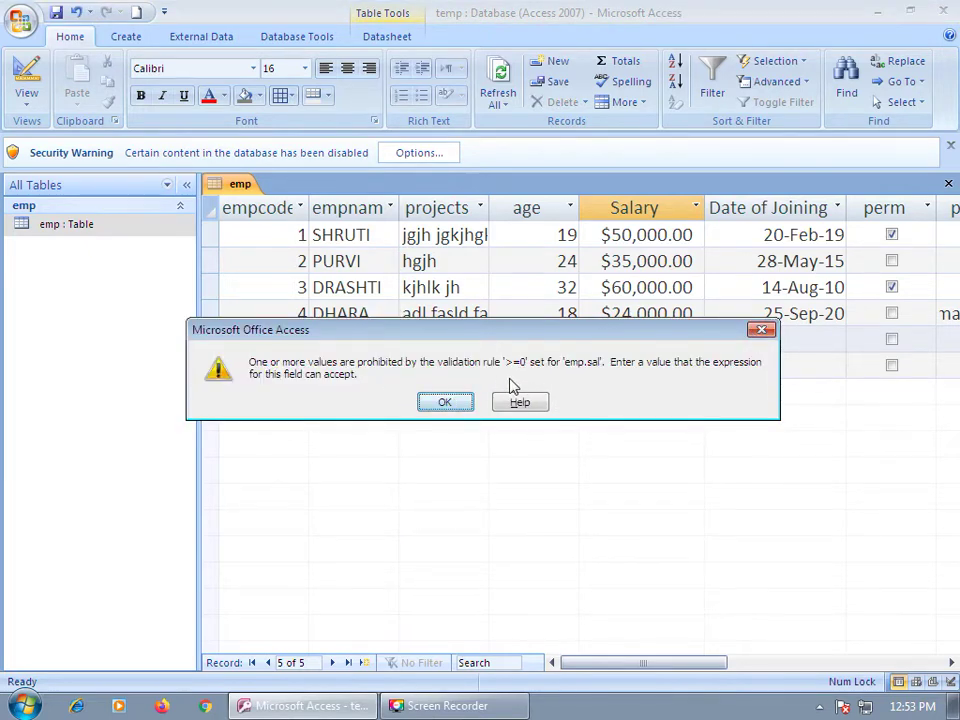
{"action": "left_click", "coordinate": [445, 402]}
{"action": "key", "text": "BackSpace"}
{"action": "key", "text": "BackSpace"}
{"action": "type", "text": "6000"}
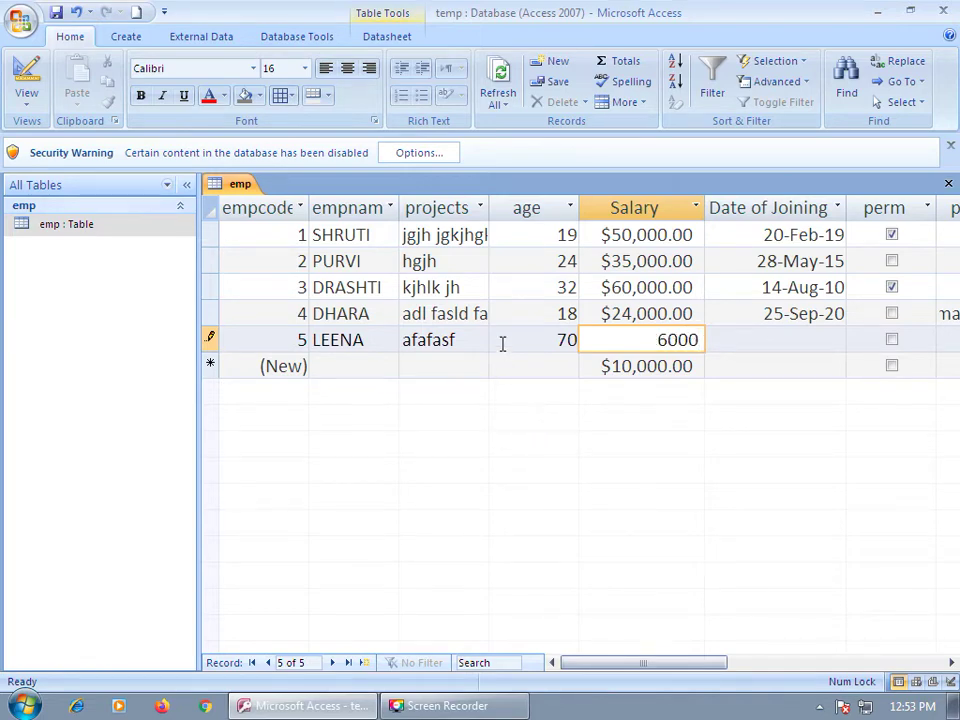
{"action": "left_click", "coordinate": [531, 313]}
- Add the validation text "salary must be positive", including the quotation marks, to the sal field and save the table
{"action": "left_click", "coordinate": [12, 90]}
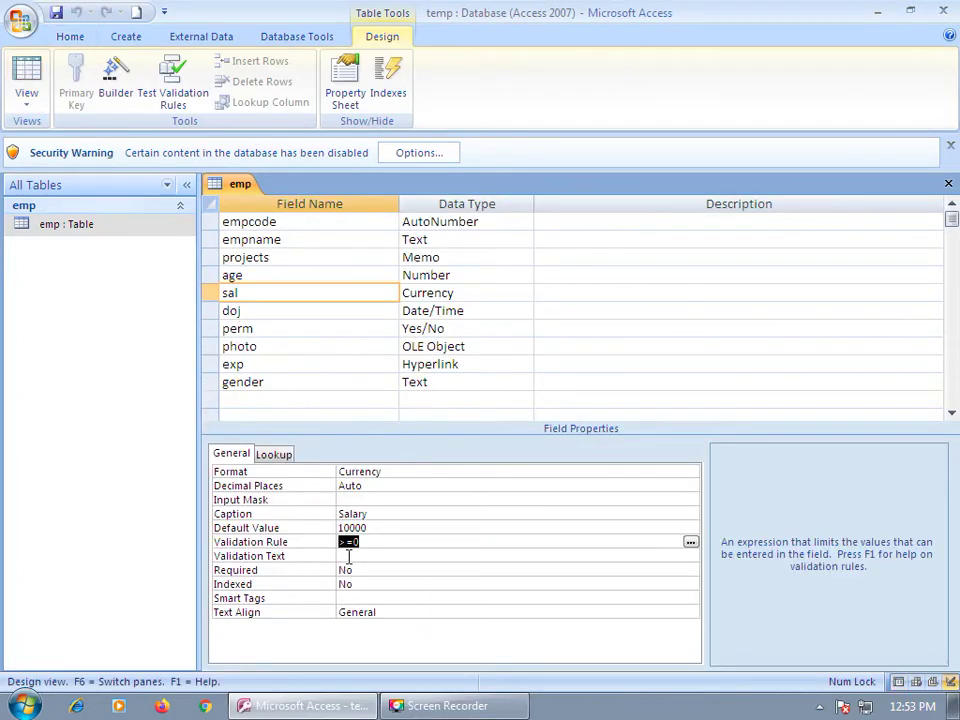
{"action": "left_click", "coordinate": [345, 556]}
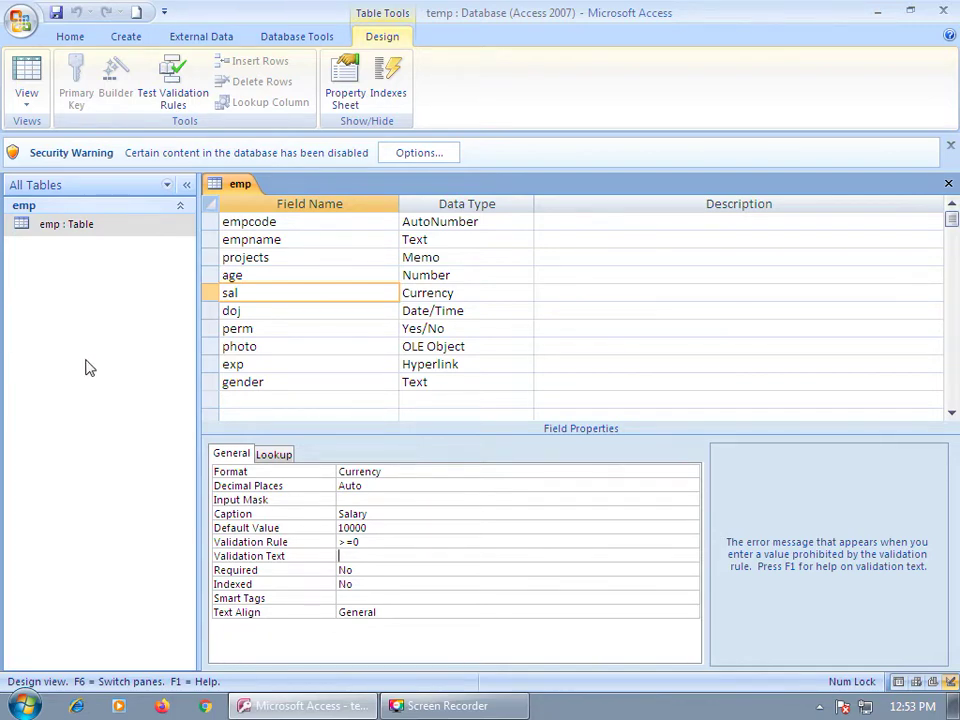
{"action": "left_click", "coordinate": [366, 540]}
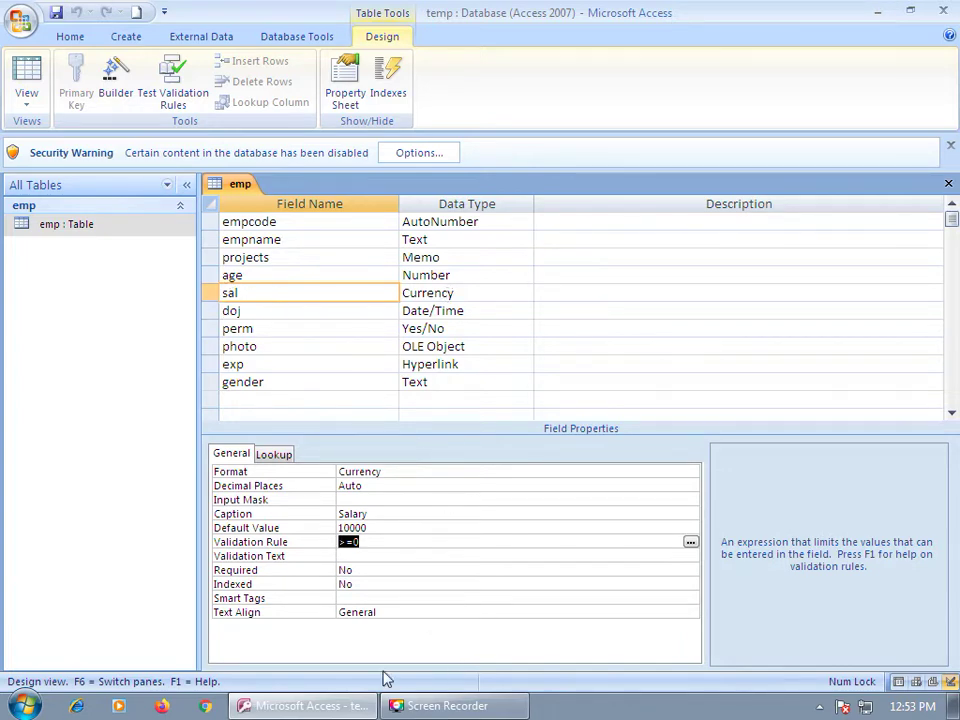
{"action": "left_click", "coordinate": [354, 556]}
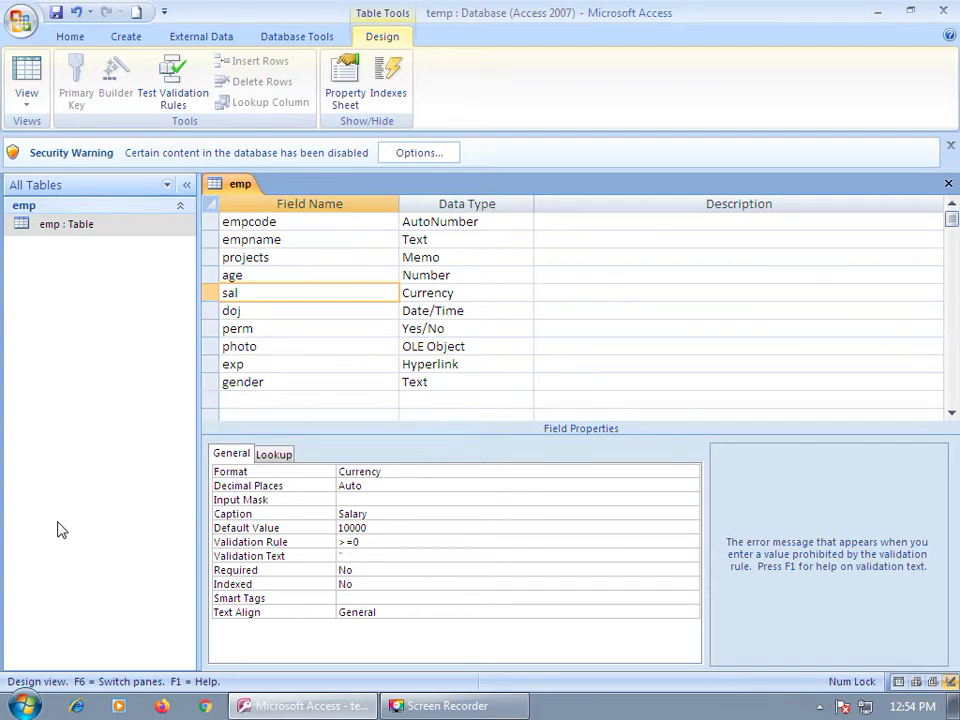
{"action": "type", "text": "salary must be positive"}
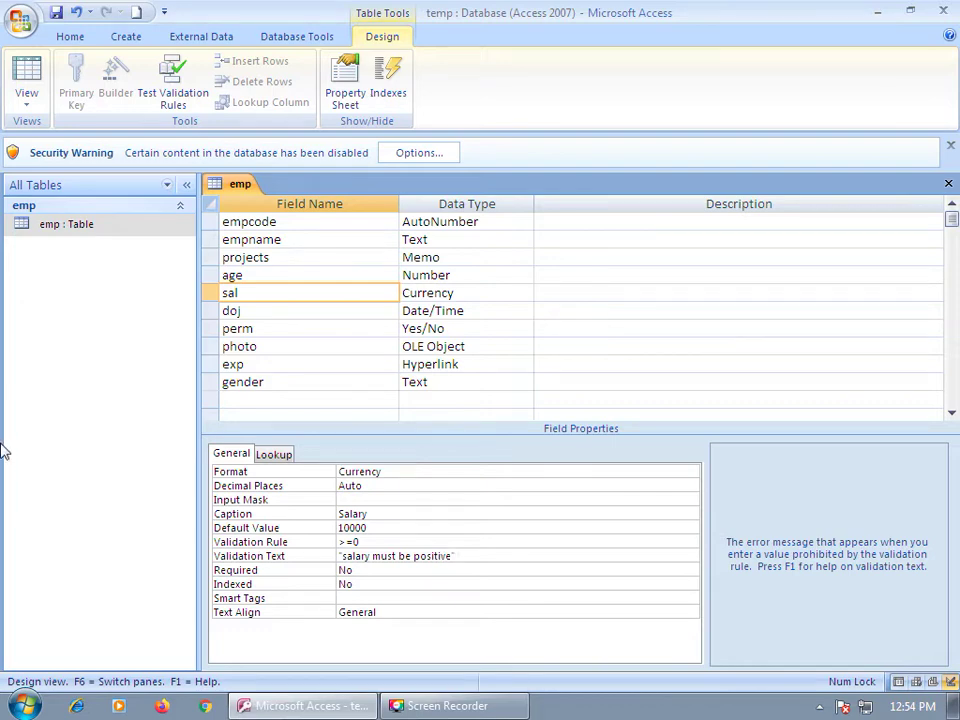
{"action": "left_click", "coordinate": [40, 88]}
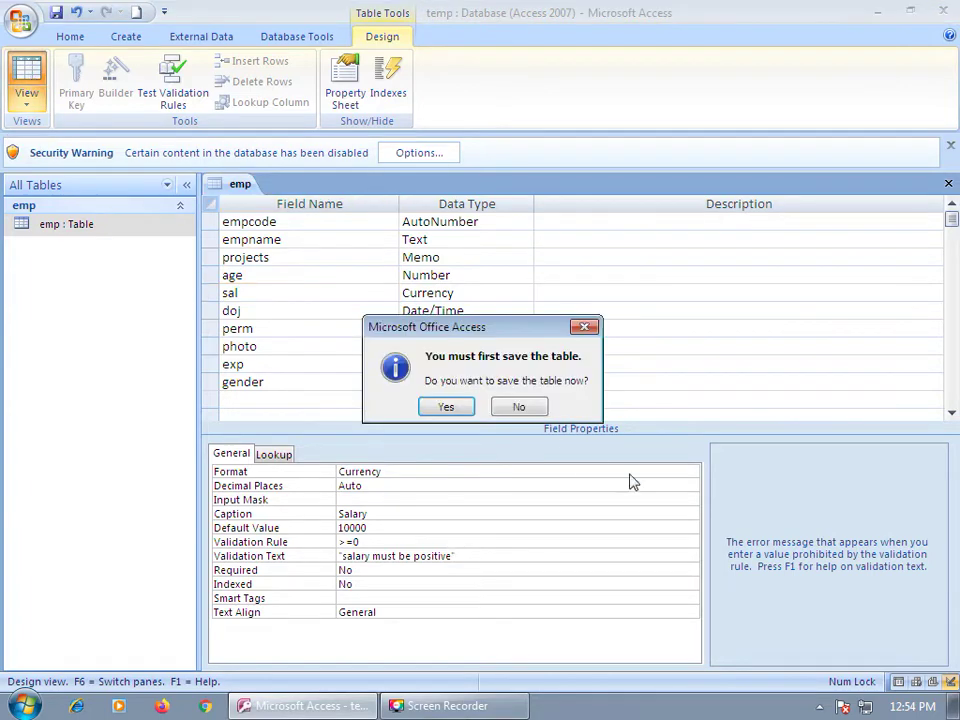
{"action": "left_click", "coordinate": [441, 410]}
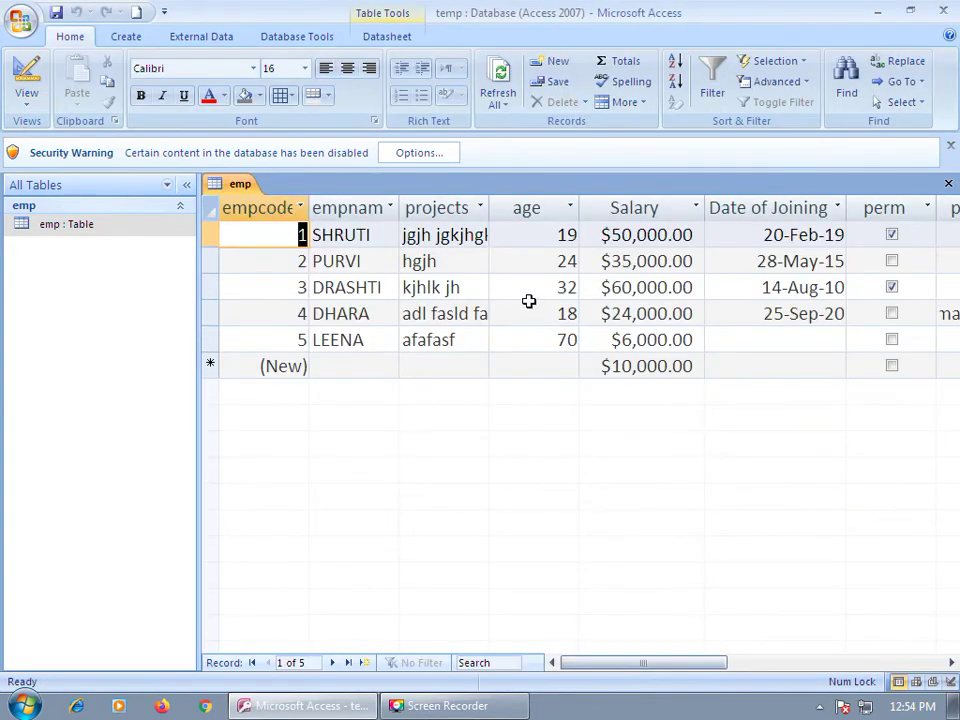
- Try a salary of -52 for the record with empcode 2
{"action": "left_click", "coordinate": [622, 262]}
{"action": "key", "text": "Delete"}
{"action": "key", "text": "Delete"}
{"action": "key", "text": "Delete"}
{"action": "key", "text": "Delete"}
{"action": "key", "text": "Delete"}
{"action": "key", "text": "BackSpace"}
{"action": "type", "text": "-52"}
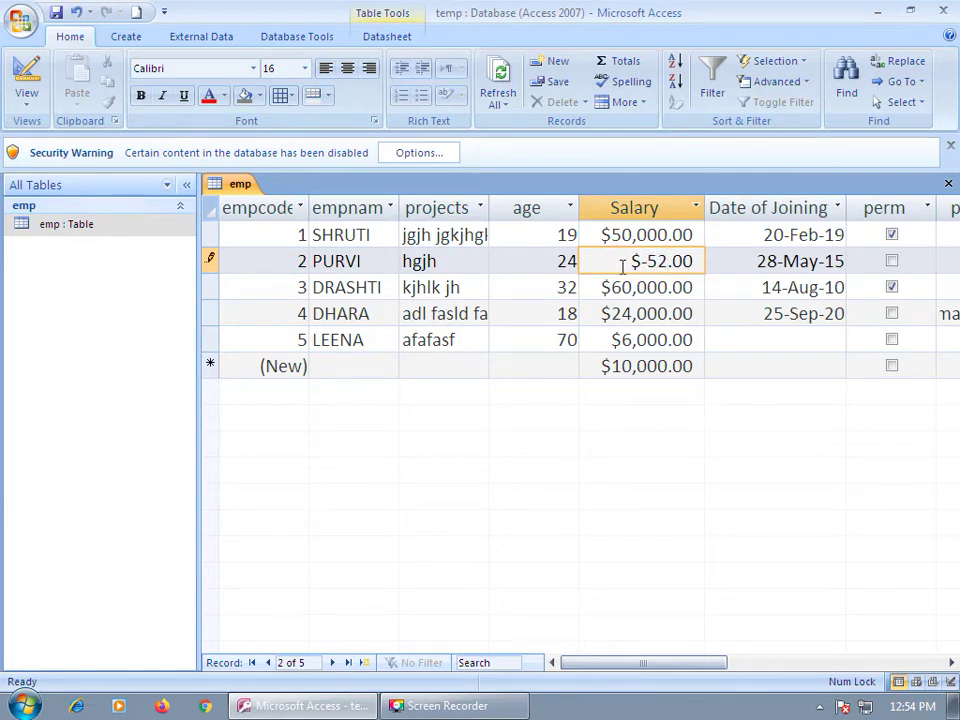
{"action": "key", "text": "Return"}
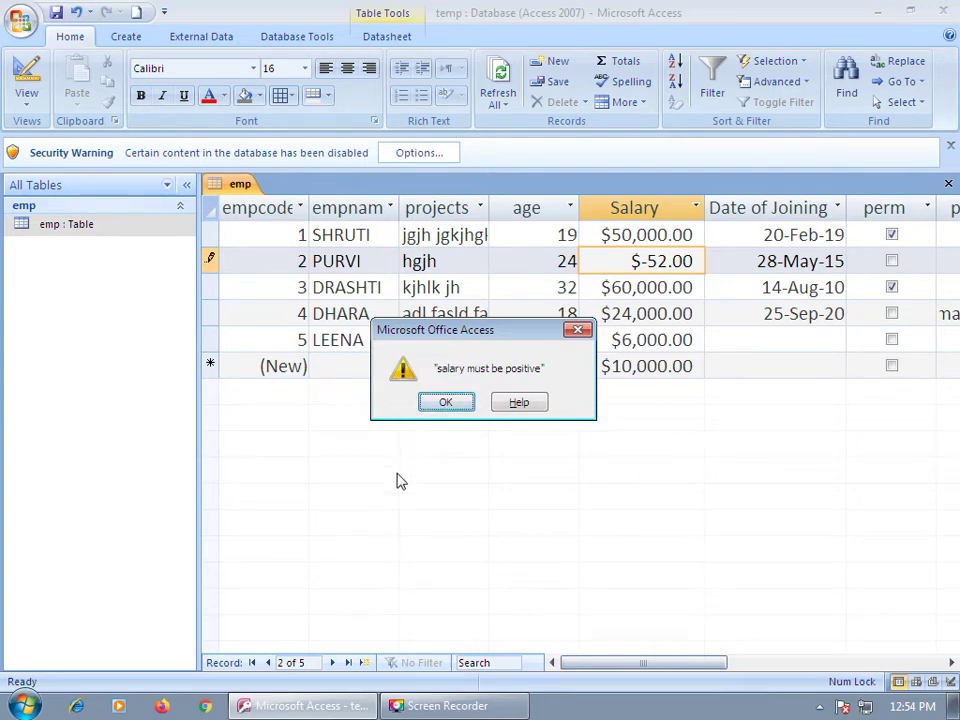
{"action": "left_click", "coordinate": [444, 403]}
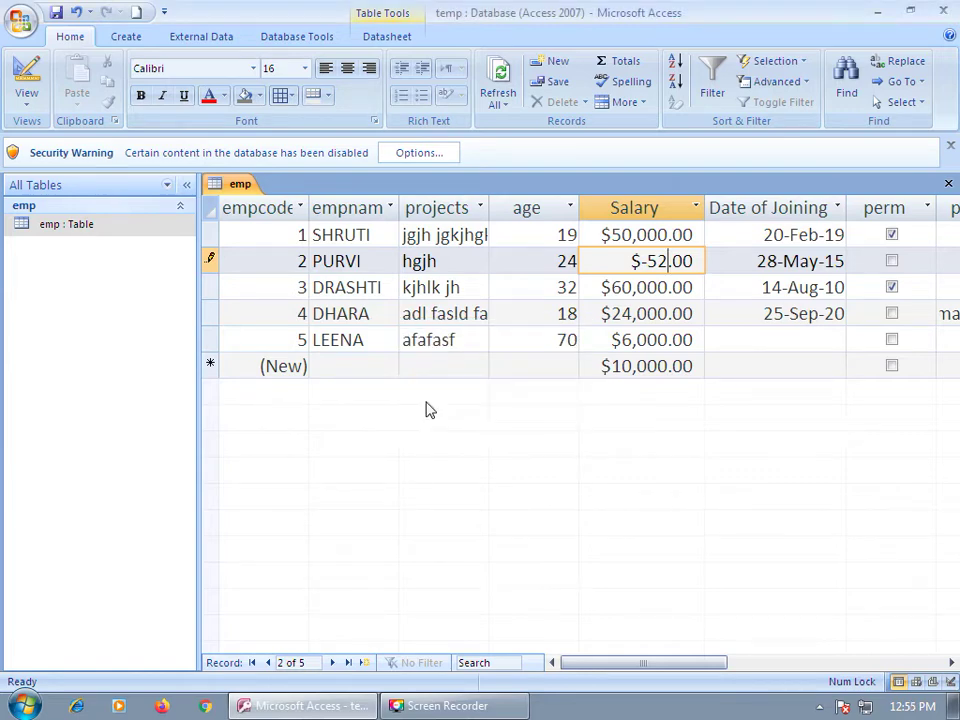
- Set the salary of the record with empcode 2 to 9000
{"action": "key", "text": "BackSpace"}
{"action": "key", "text": "BackSpace"}
{"action": "key", "text": "BackSpace"}
{"action": "key", "text": "BackSpace"}
{"action": "type", "text": "9000"}
{"action": "key", "text": "Up"}
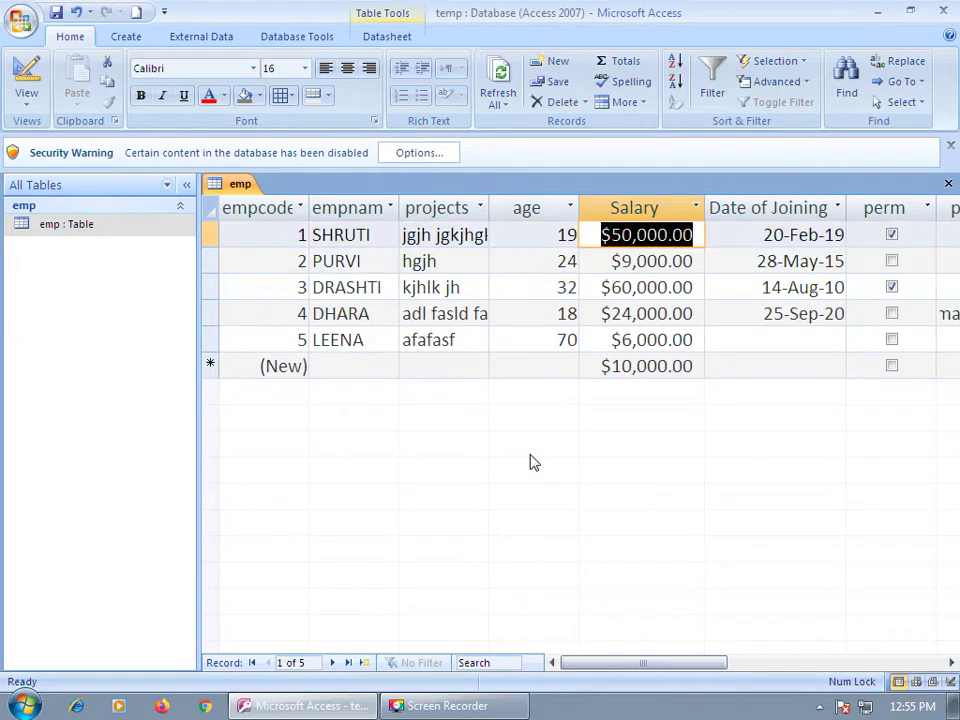
- Set the salaries of the records with empcode 1, 3 and 4 to 900, 1500 and 3600
{"action": "type", "text": "900"}
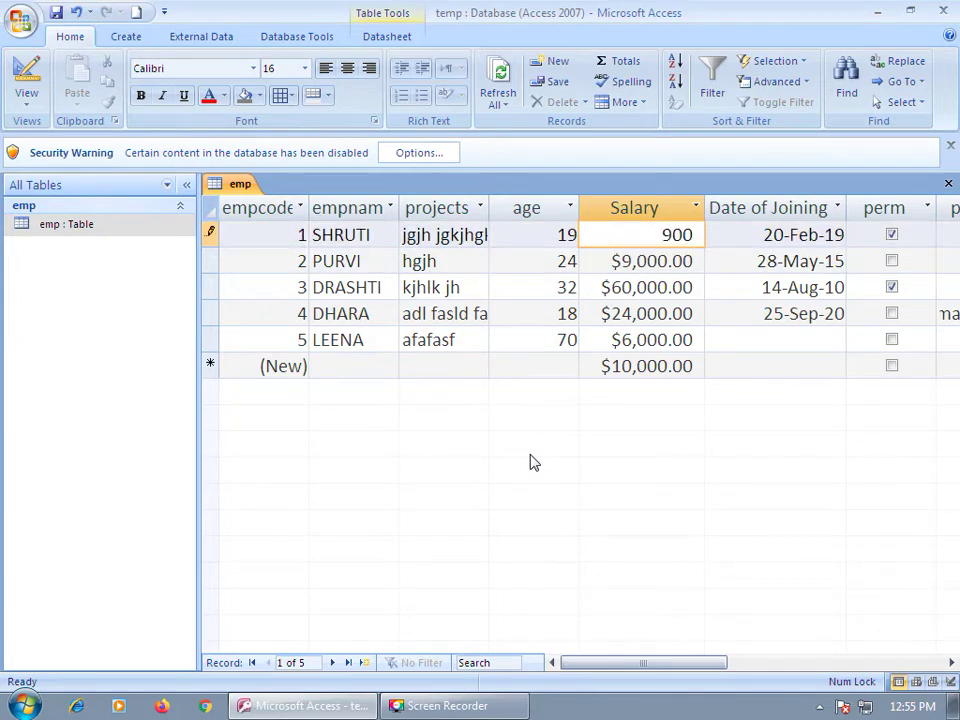
{"action": "key", "text": "Down"}
{"action": "key", "text": "Down"}
{"action": "type", "text": "1500"}
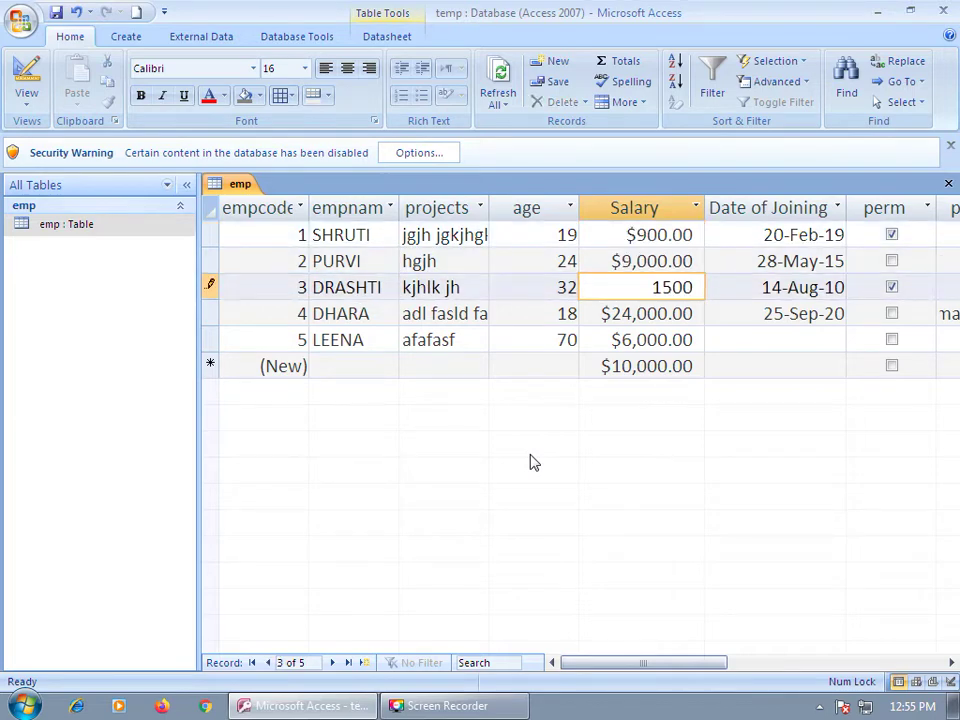
{"action": "key", "text": "Down"}
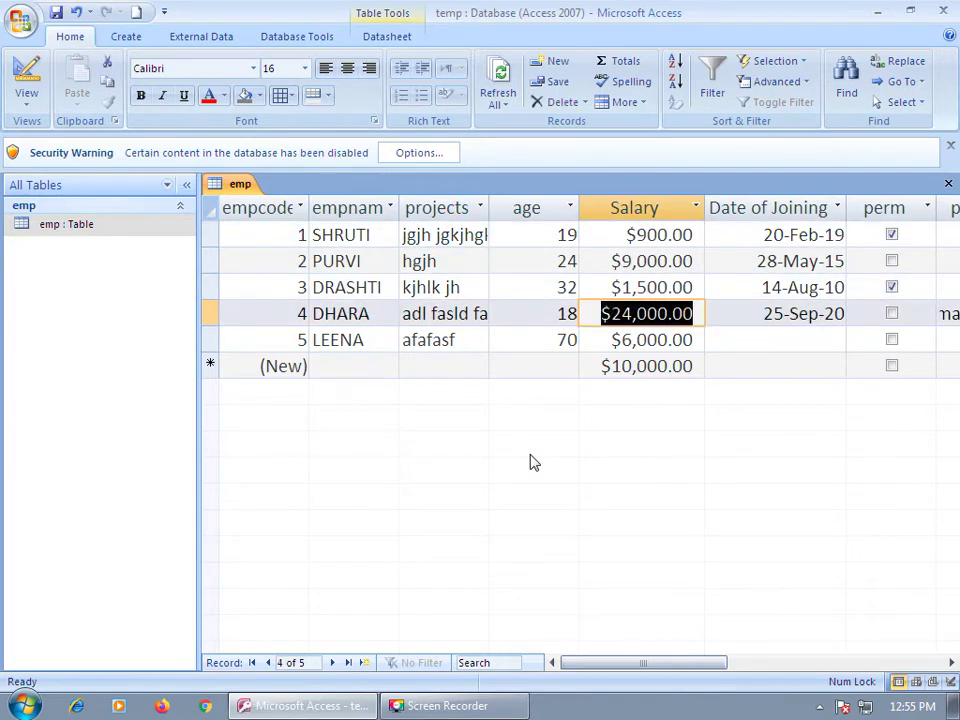
{"action": "type", "text": "3600"}
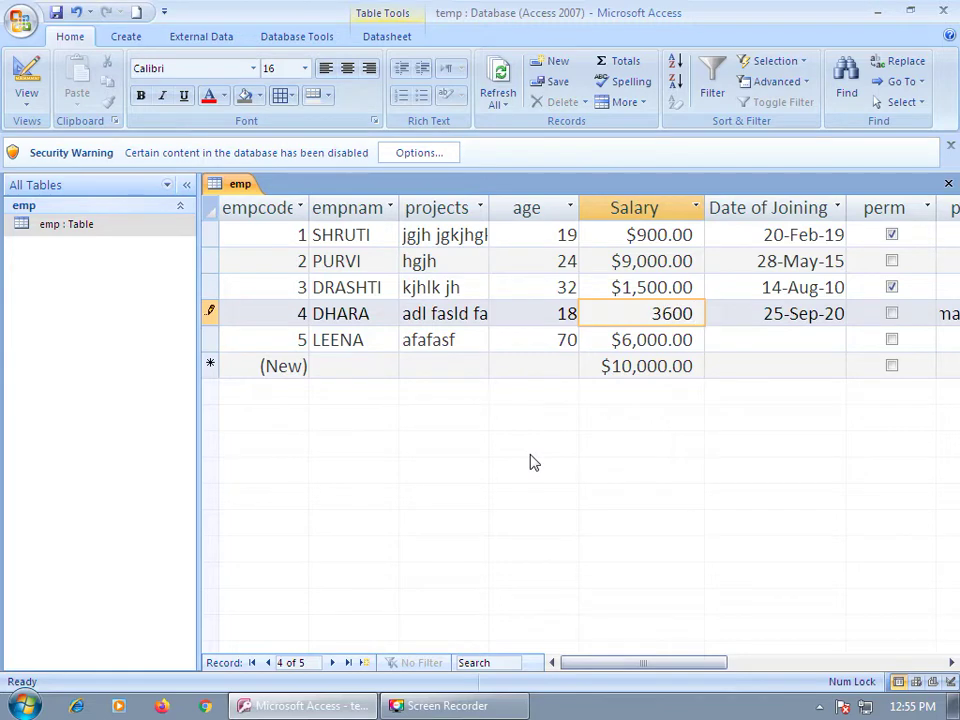
{"action": "key", "text": "Up"}
- Try a salary of -96 for the record with empcode 5
{"action": "key", "text": "Up"}
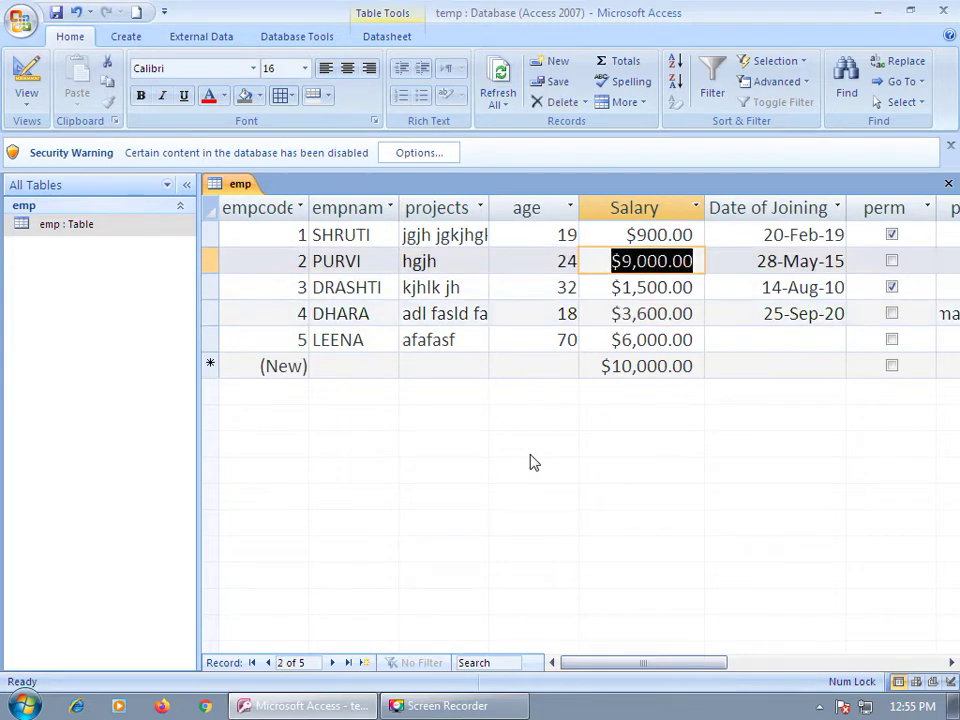
{"action": "key", "text": "Down"}
{"action": "key", "text": "Down"}
{"action": "key", "text": "Down"}
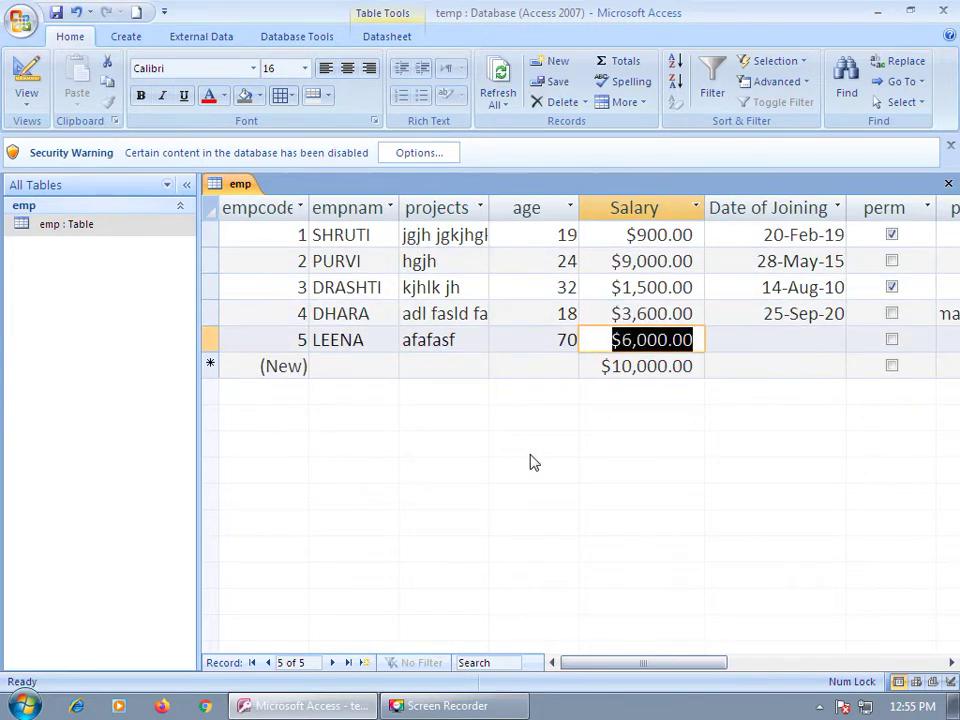
{"action": "type", "text": "-96"}
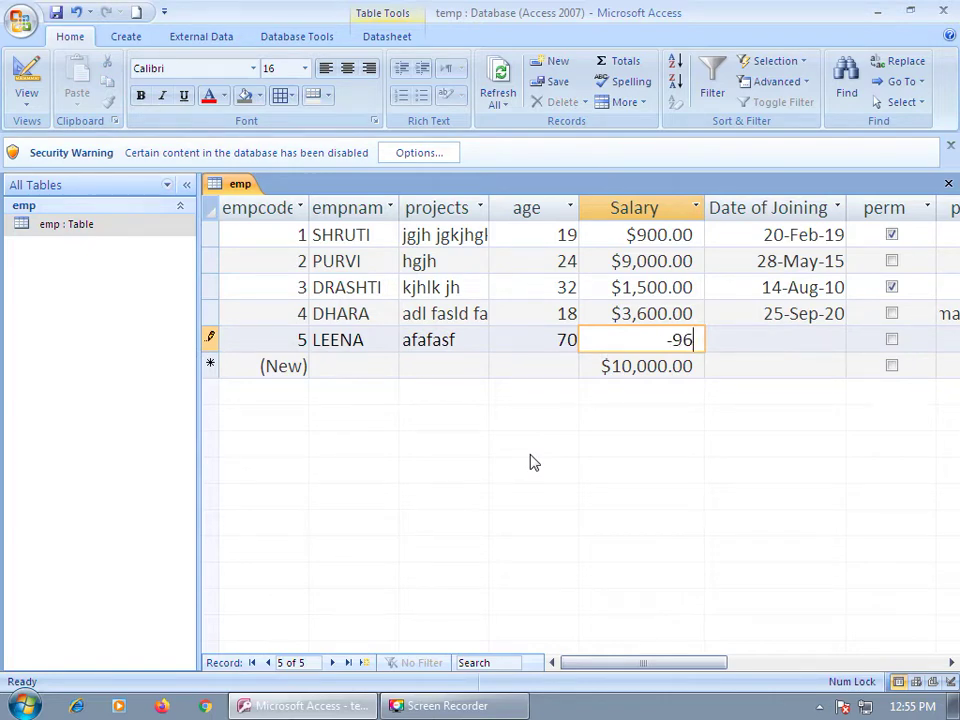
{"action": "key", "text": "Return"}
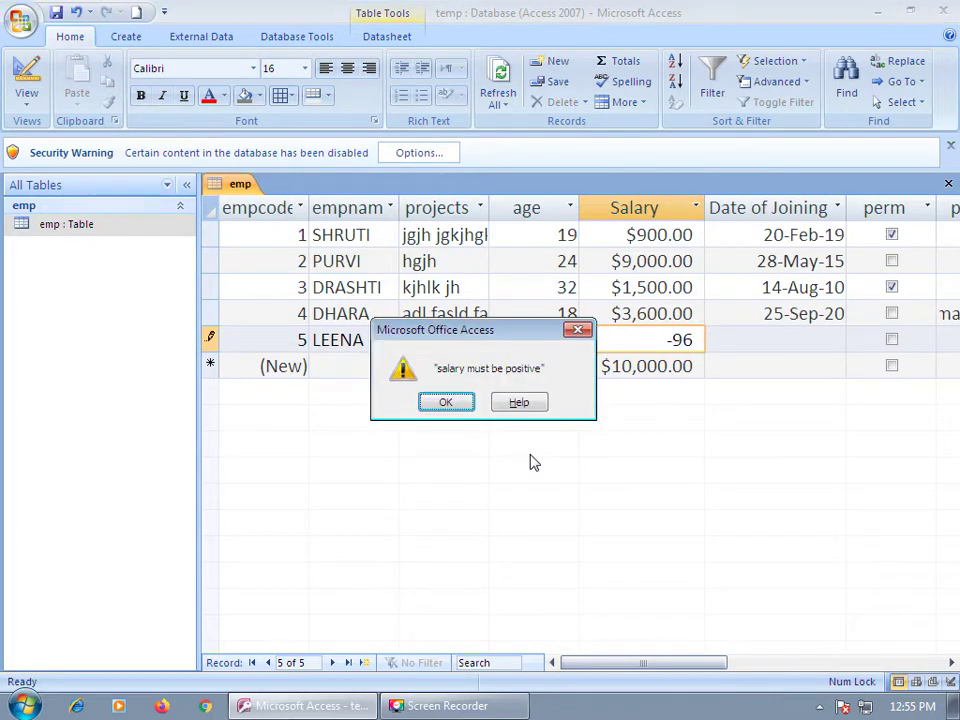
{"action": "left_click", "coordinate": [449, 403]}
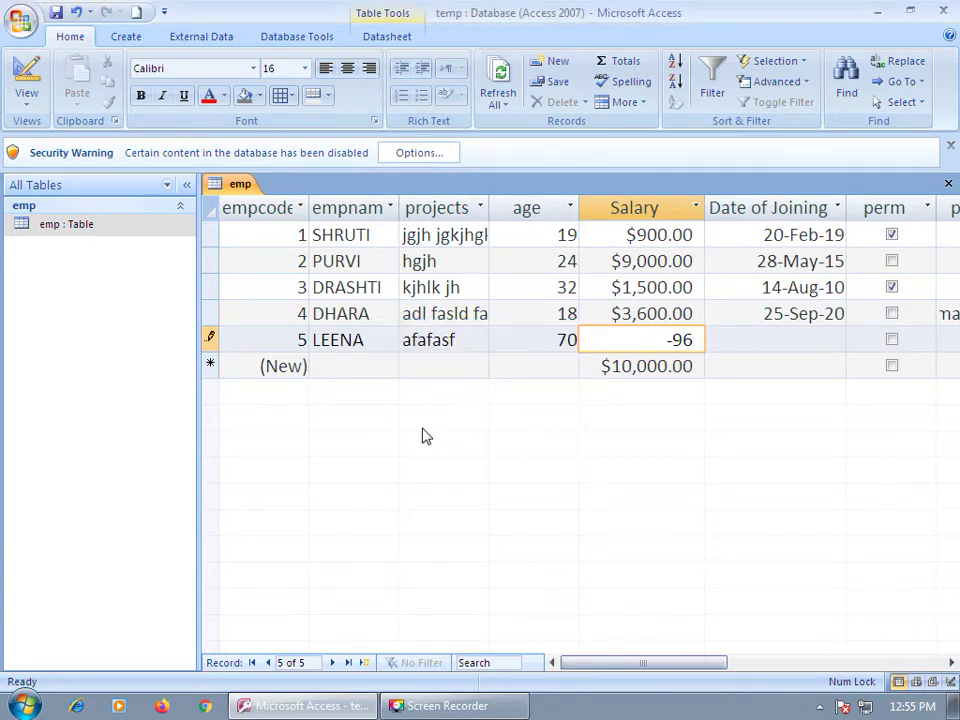
- Set the salary of the record with empcode 5 to 500
{"action": "key", "text": "BackSpace"}
{"action": "key", "text": "BackSpace"}
{"action": "key", "text": "BackSpace"}
{"action": "type", "text": "500"}
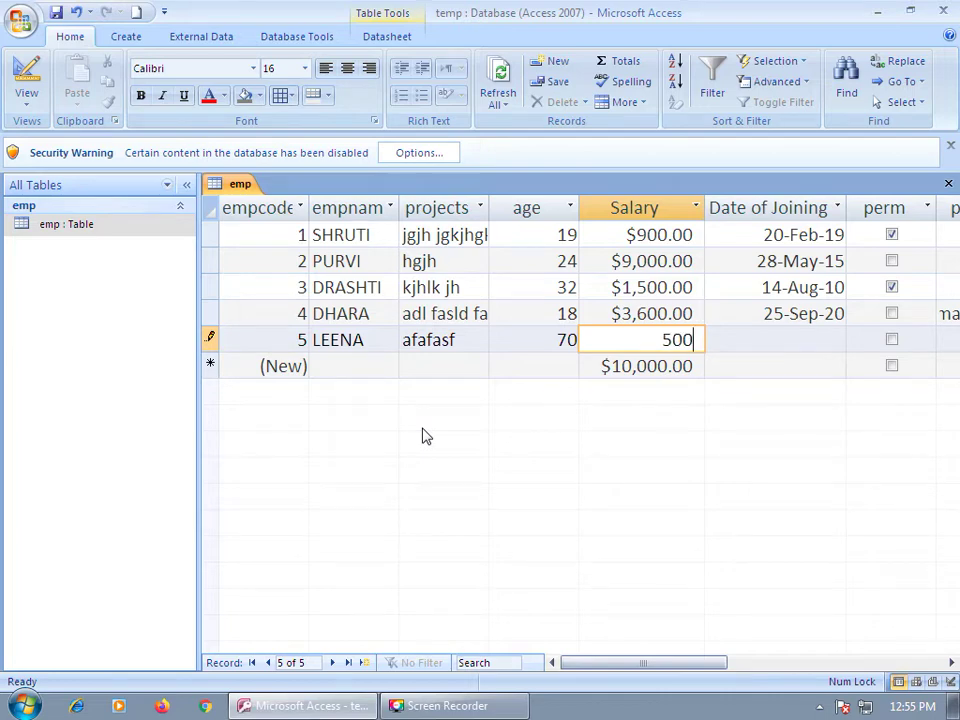
- Add the validation text "18 to 70 ma j enter karo" to the age field and save the table
{"action": "left_click", "coordinate": [26, 75]}
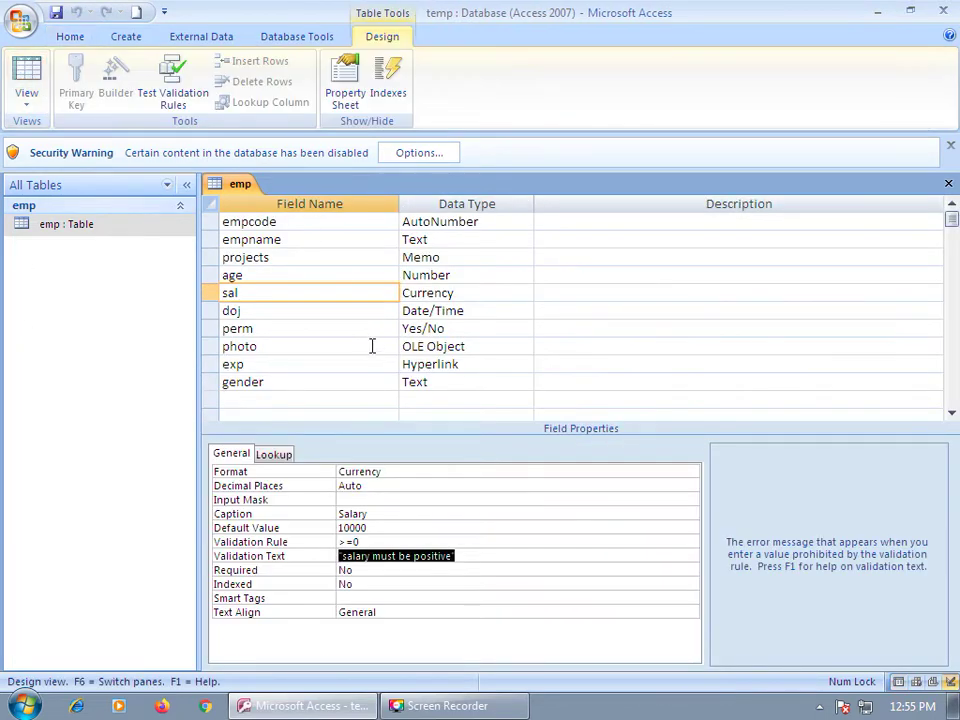
{"action": "left_click", "coordinate": [248, 272]}
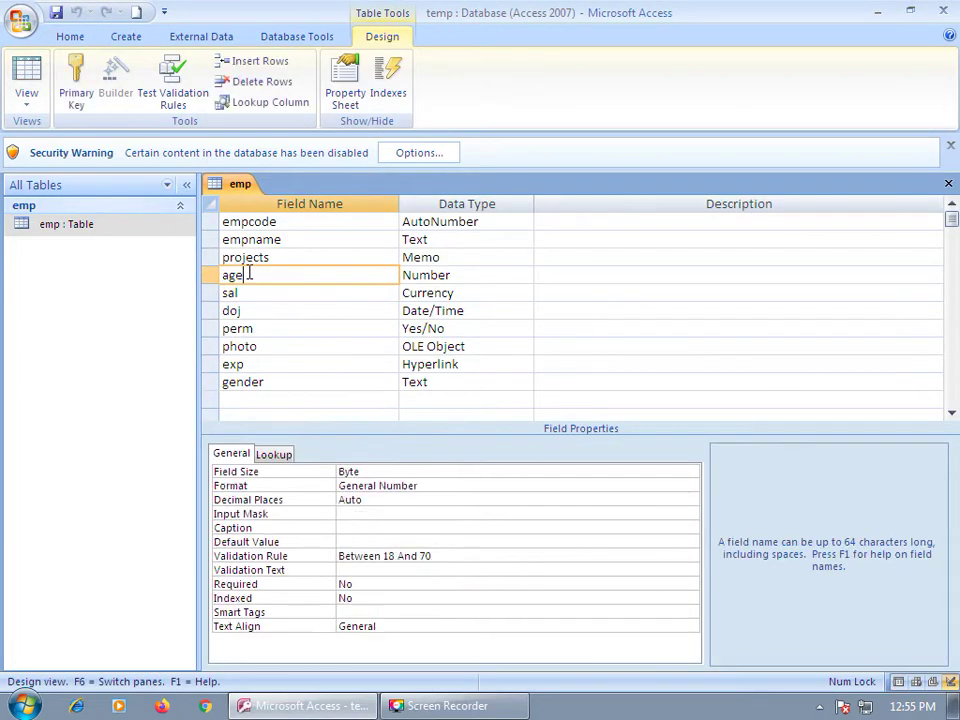
{"action": "left_click", "coordinate": [363, 570]}
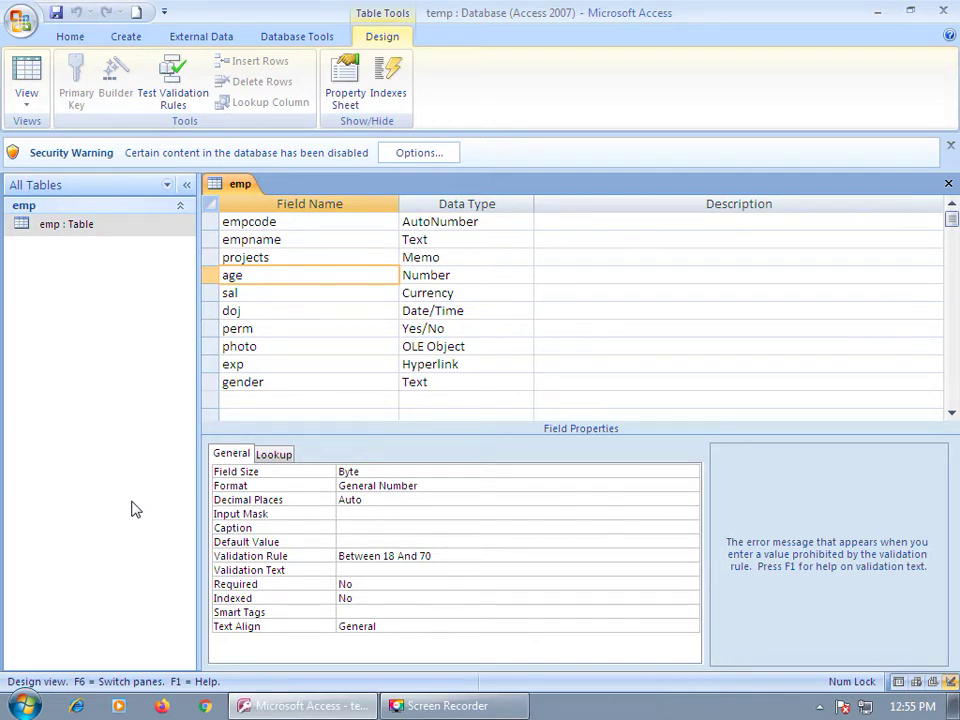
{"action": "type", "text": "18 to 70 ma j enter karo"}
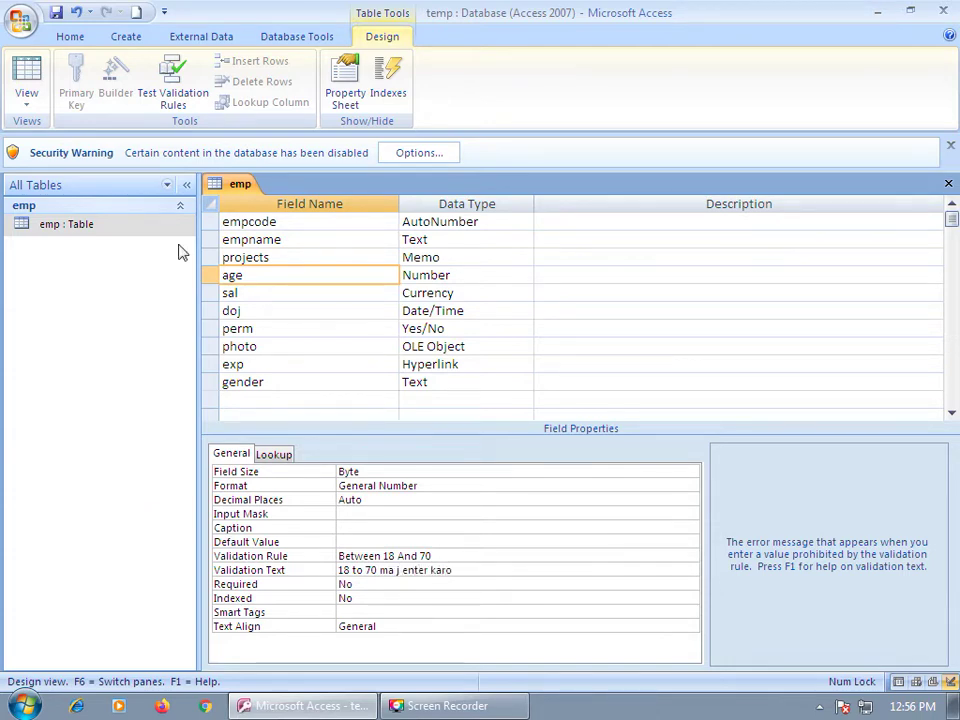
{"action": "left_click", "coordinate": [27, 72]}
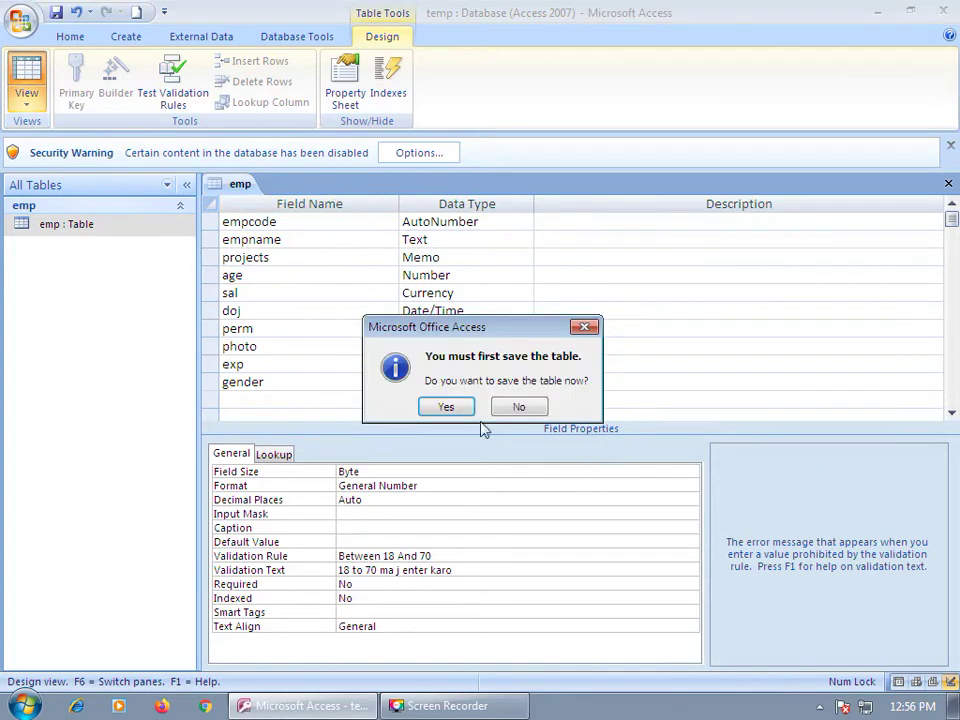
{"action": "left_click", "coordinate": [444, 405]}
- Try an age of 90 for the record with empcode 2
{"action": "left_click", "coordinate": [566, 261]}
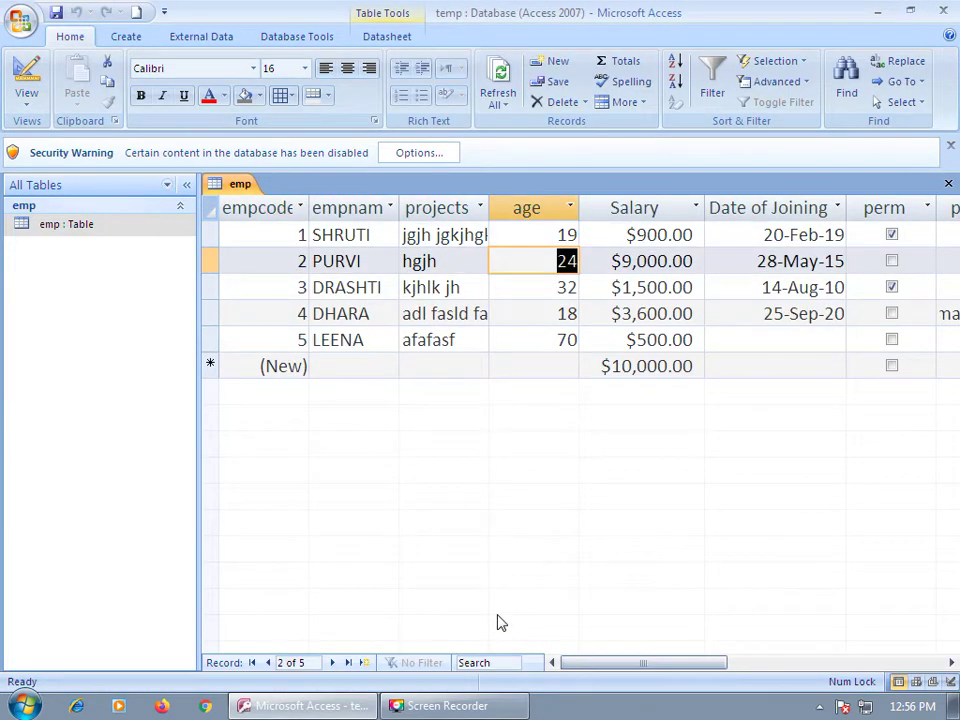
{"action": "type", "text": "90"}
{"action": "key", "text": "Return"}
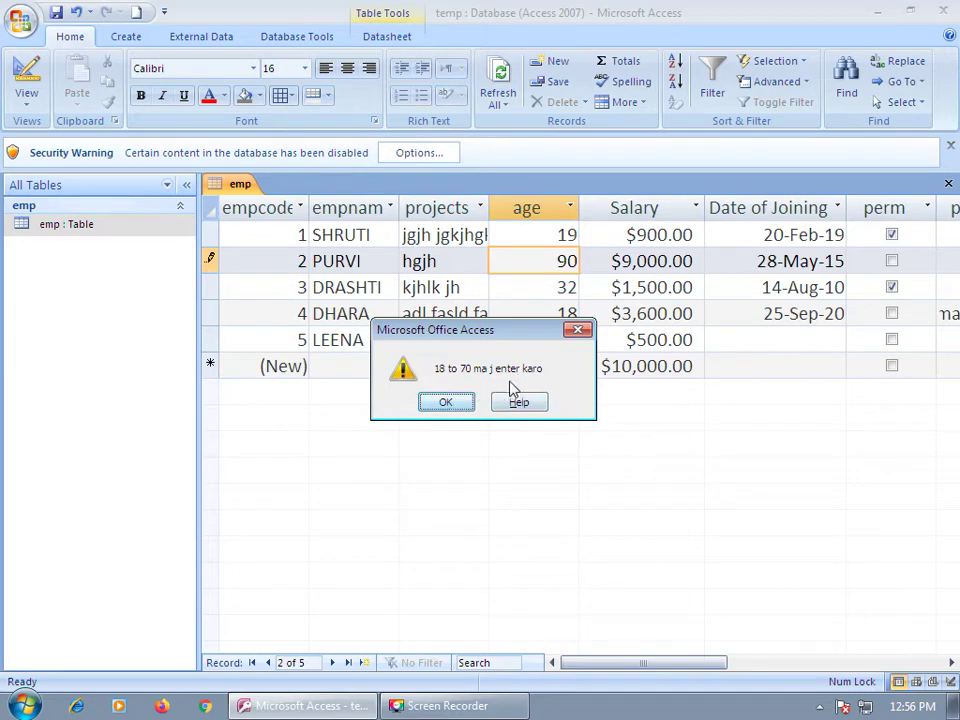
{"action": "left_click", "coordinate": [447, 403]}
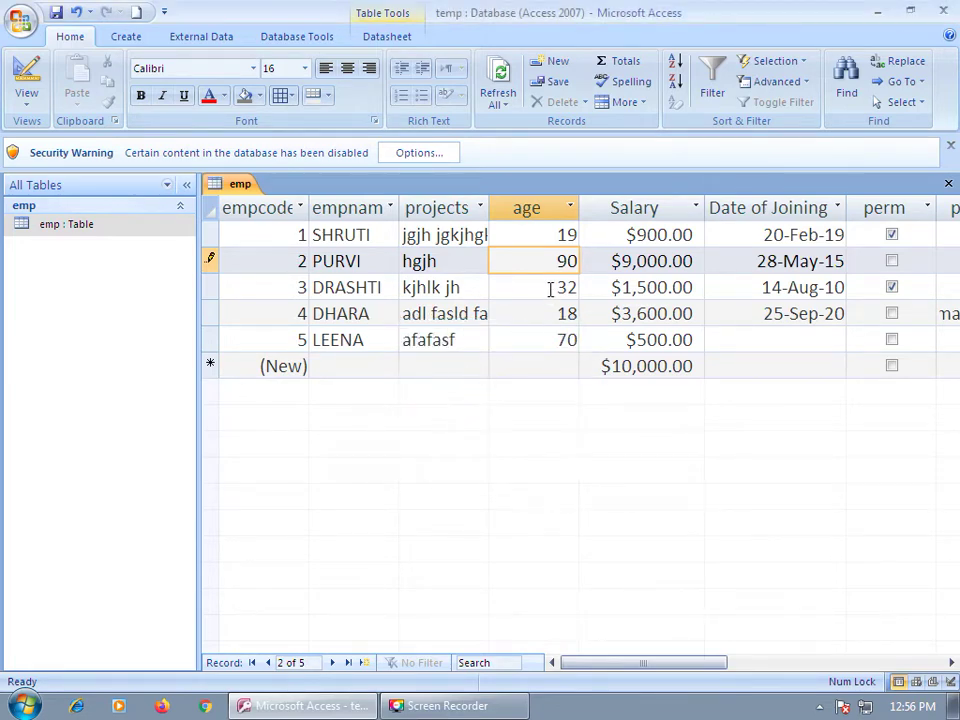
- Set the age of the record with empcode 2 to 26
{"action": "key", "text": "BackSpace"}
{"action": "key", "text": "BackSpace"}
{"action": "type", "text": "26"}
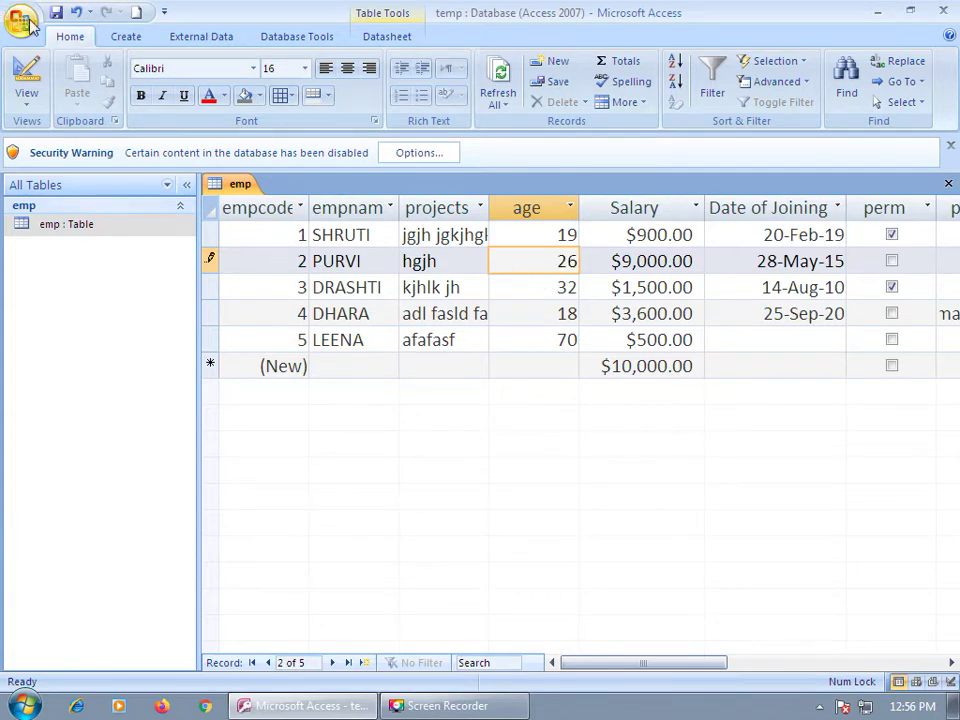
- Remove the validation text from the age field in the table design
{"action": "left_click", "coordinate": [26, 72]}
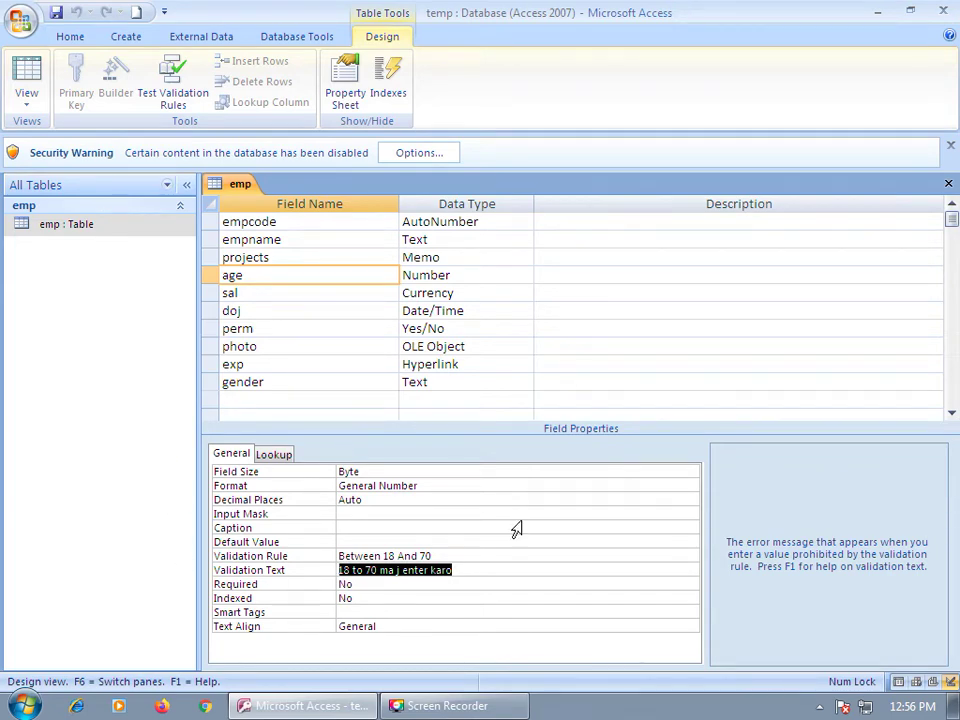
{"action": "key", "text": "Delete"}
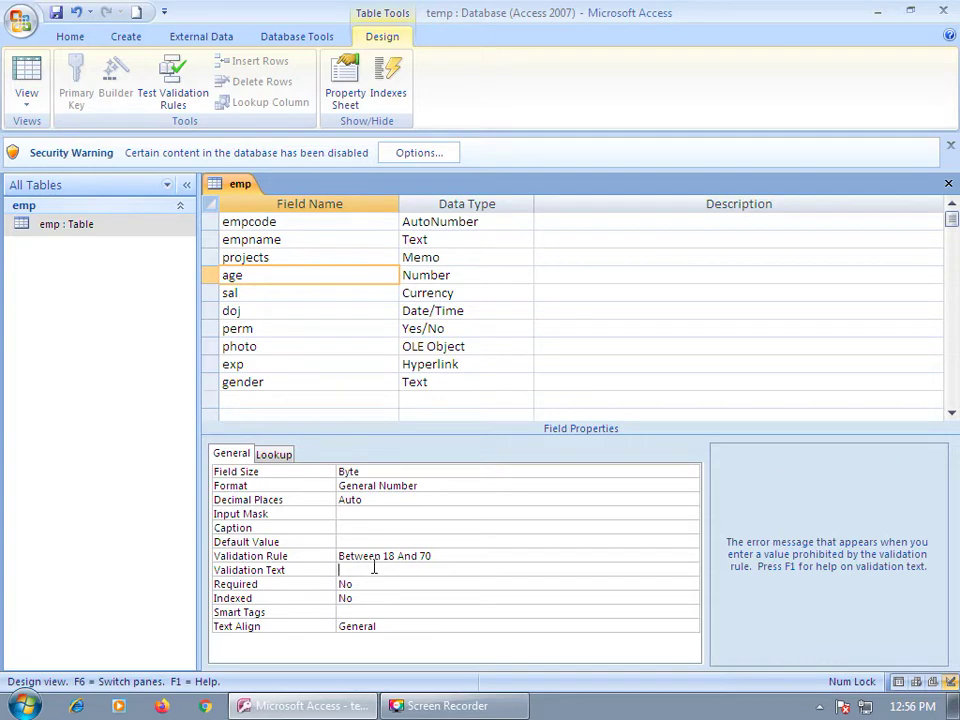
{"action": "left_click", "coordinate": [437, 557]}
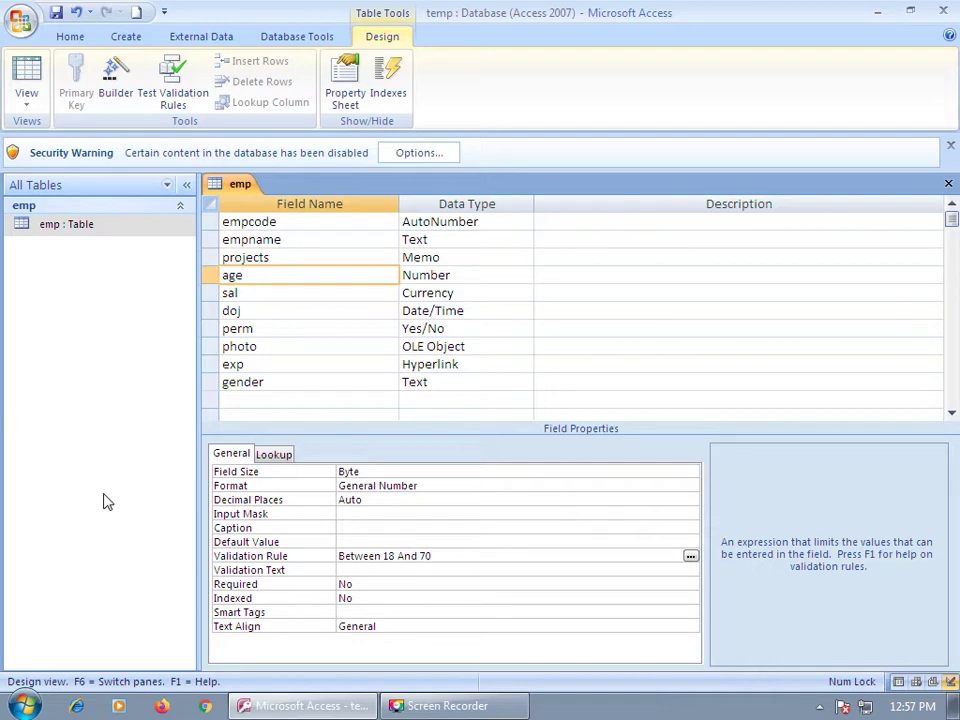
{"action": "left_click", "coordinate": [377, 584]}
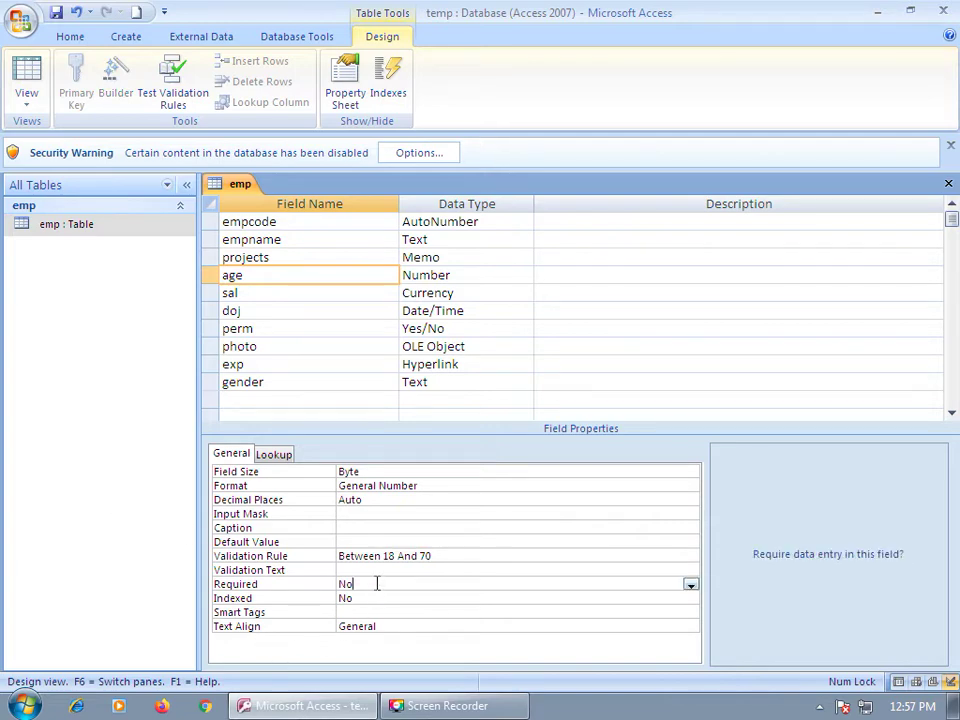
- Clear the input mask of the empname field, save the table and return to its records
{"action": "left_click", "coordinate": [456, 241]}
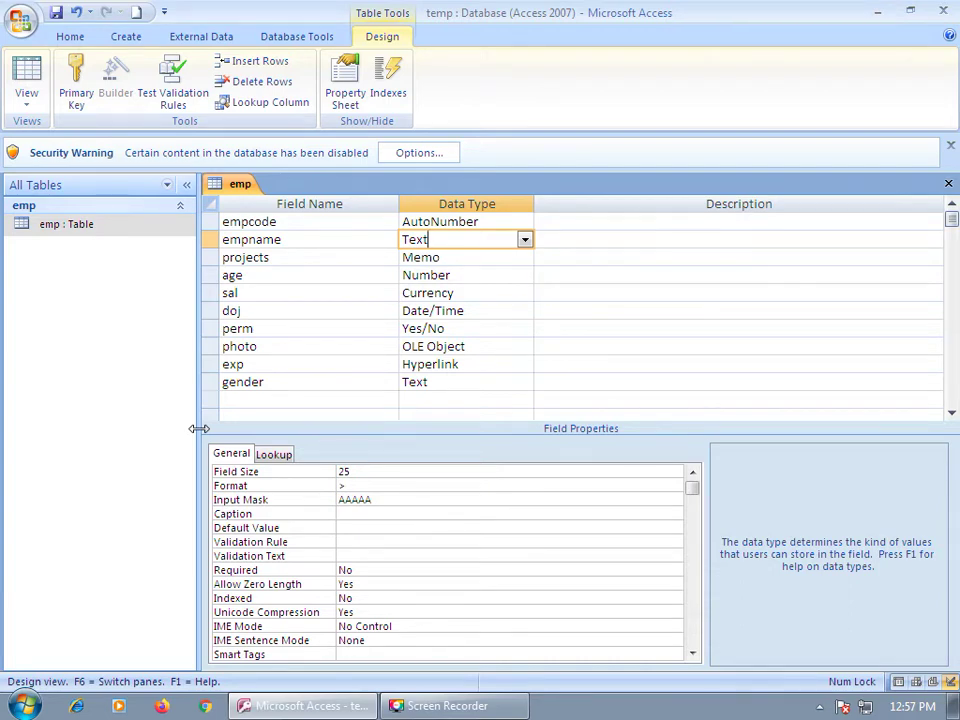
{"action": "left_click", "coordinate": [375, 500]}
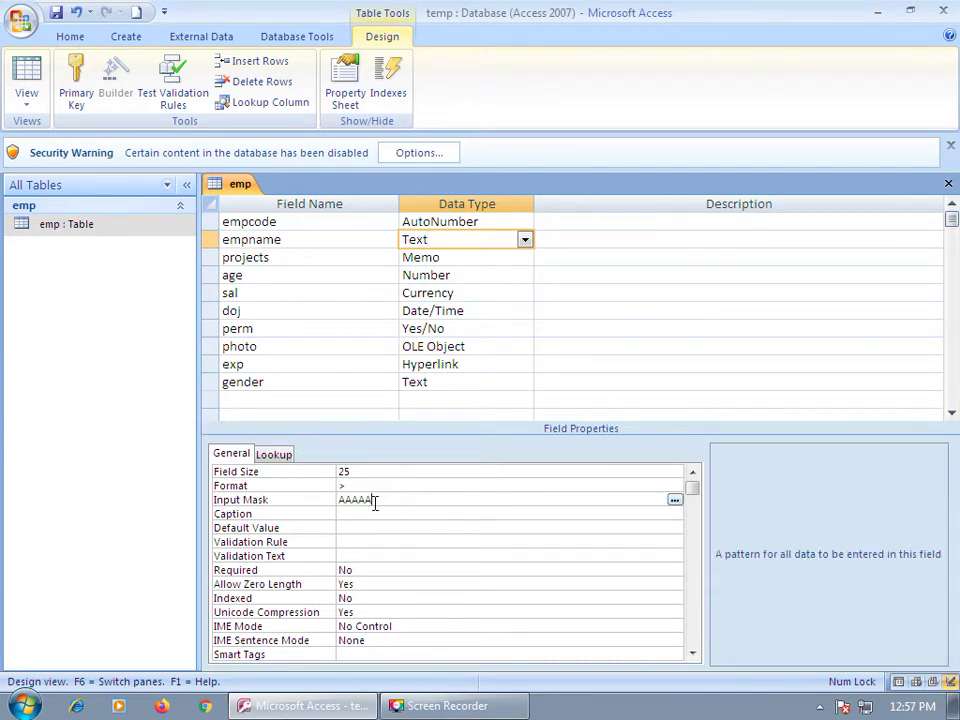
{"action": "left_click_drag", "start_coordinate": [375, 500], "coordinate": [182, 510]}
{"action": "key", "text": "BackSpace"}
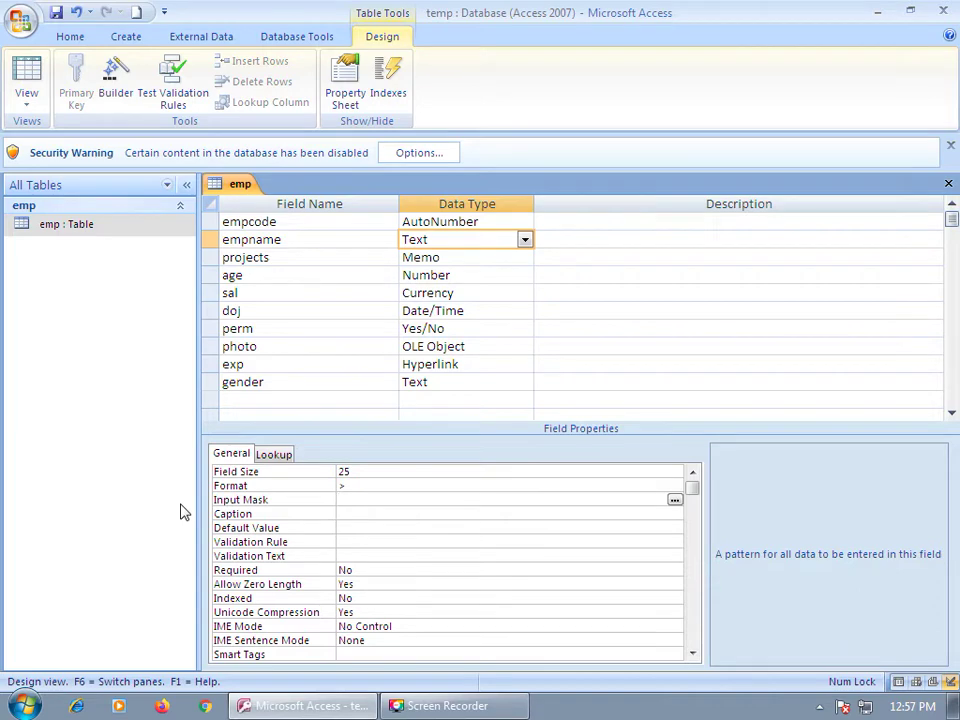
{"action": "left_click", "coordinate": [380, 570]}
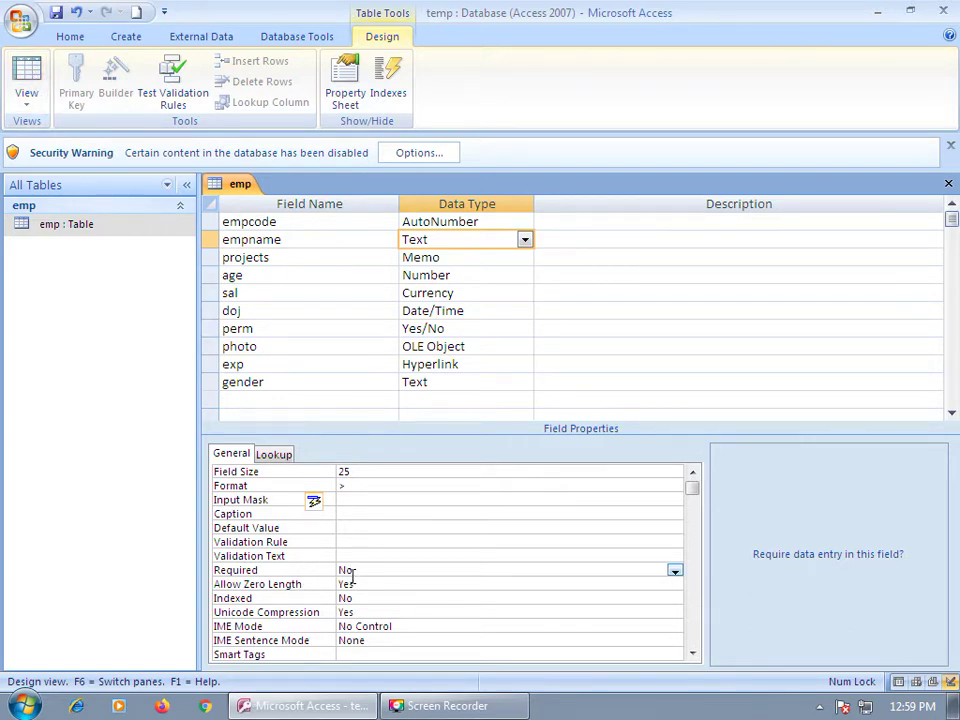
{"action": "left_click", "coordinate": [28, 78]}
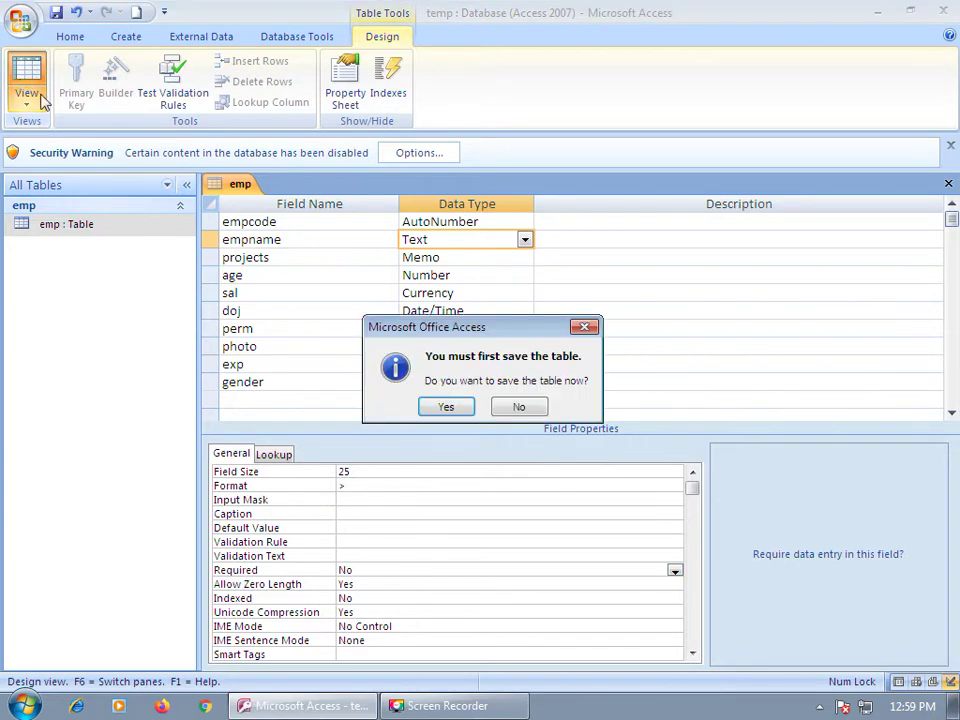
{"action": "left_click", "coordinate": [437, 410]}
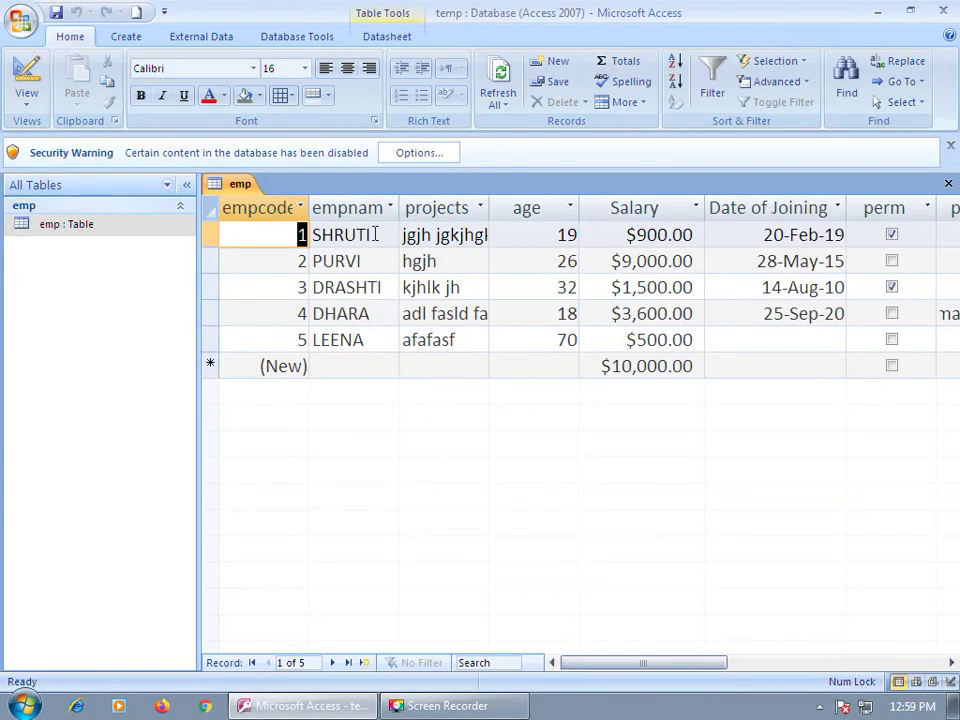
- Clear the employee names in the records with empcode 1 and 4
{"action": "double_click", "coordinate": [376, 234]}
{"action": "key", "text": "BackSpace"}
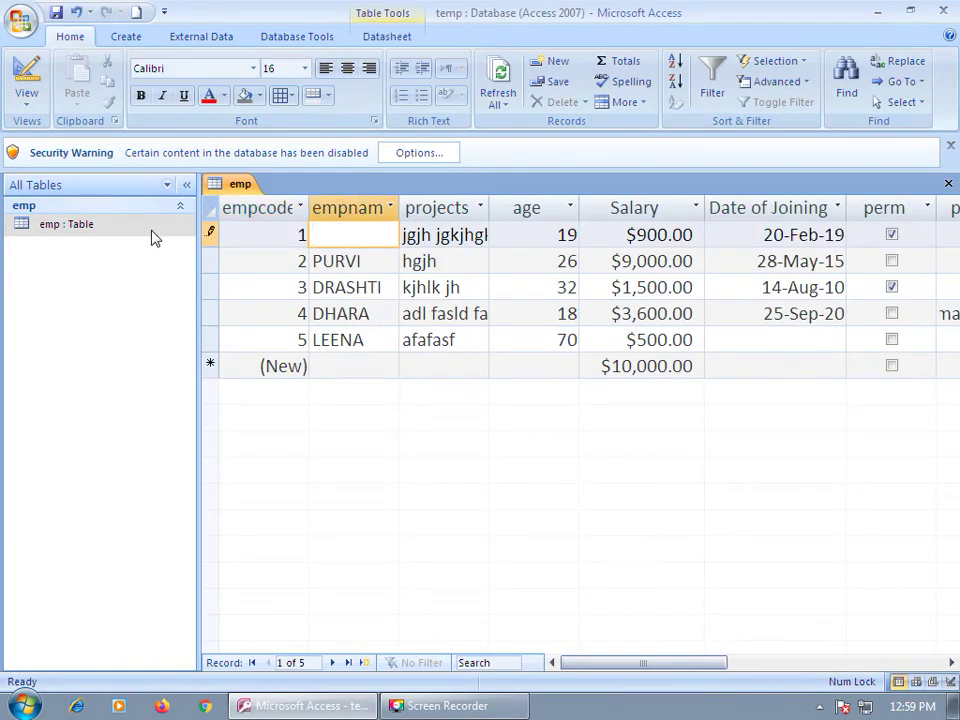
{"action": "key", "text": "Down"}
{"action": "key", "text": "Down"}
{"action": "key", "text": "Down"}
{"action": "key", "text": "BackSpace"}
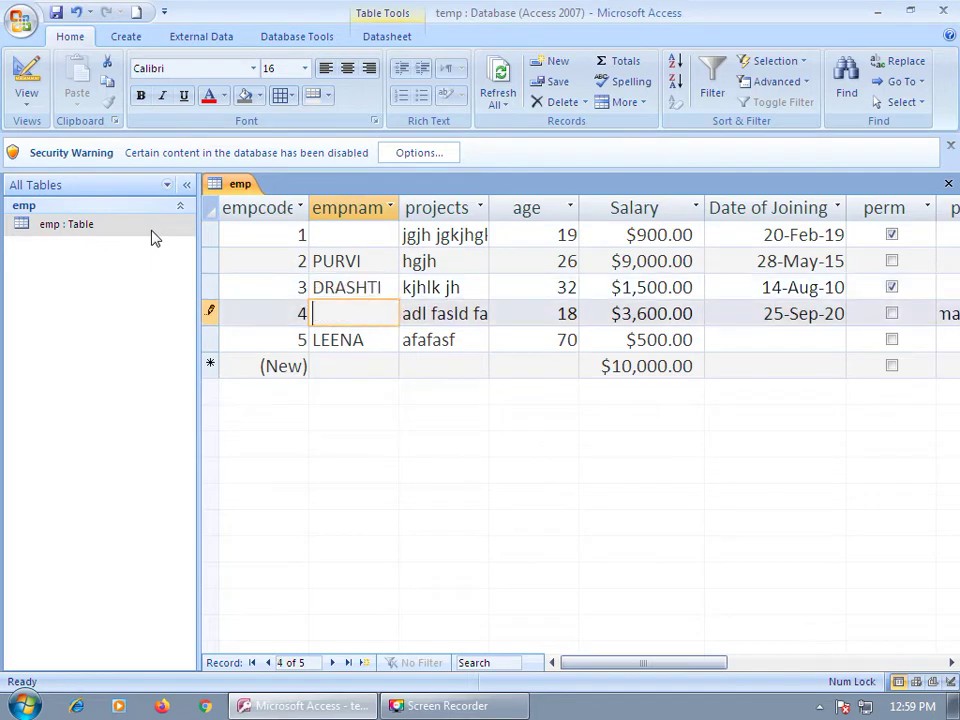
{"action": "key", "text": "Tab"}
{"action": "key", "text": "Tab"}
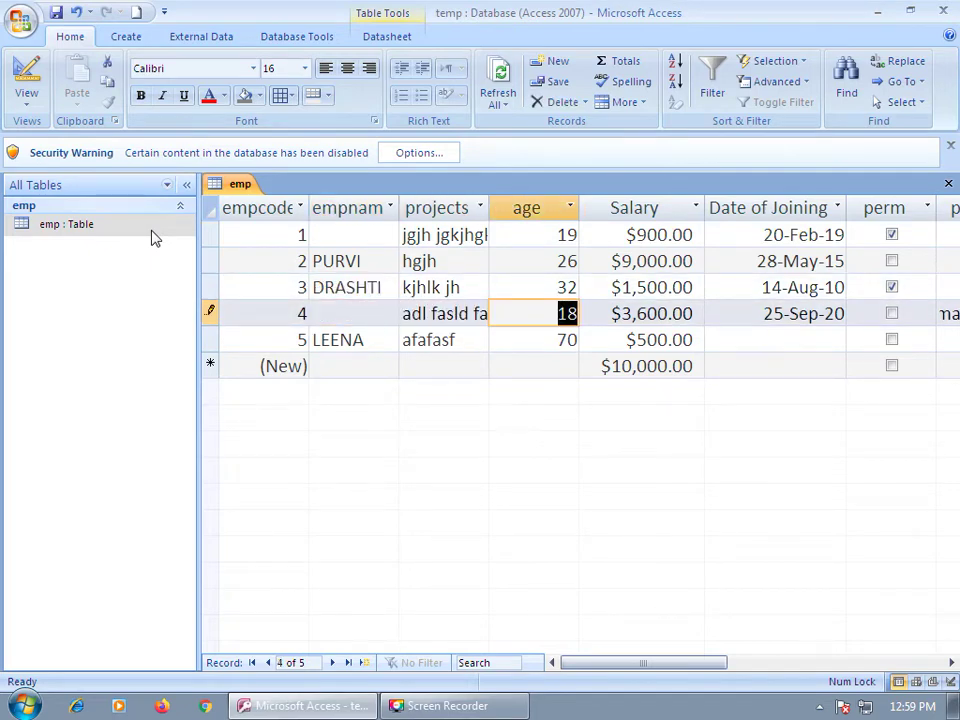
{"action": "key", "text": "Up"}
{"action": "key", "text": "Up"}
{"action": "key", "text": "Tab"}
{"action": "key", "text": "Tab"}
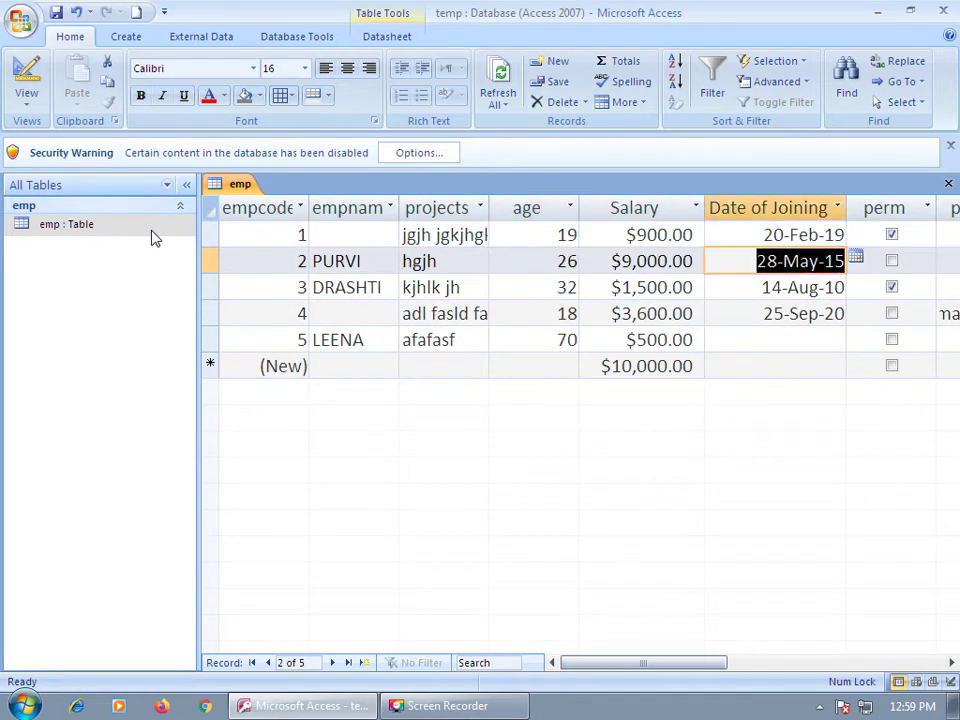
{"action": "key", "text": "shift+Tab"}
{"action": "key", "text": "shift+Tab"}
{"action": "key", "text": "shift+Tab"}
{"action": "key", "text": "shift+Tab"}
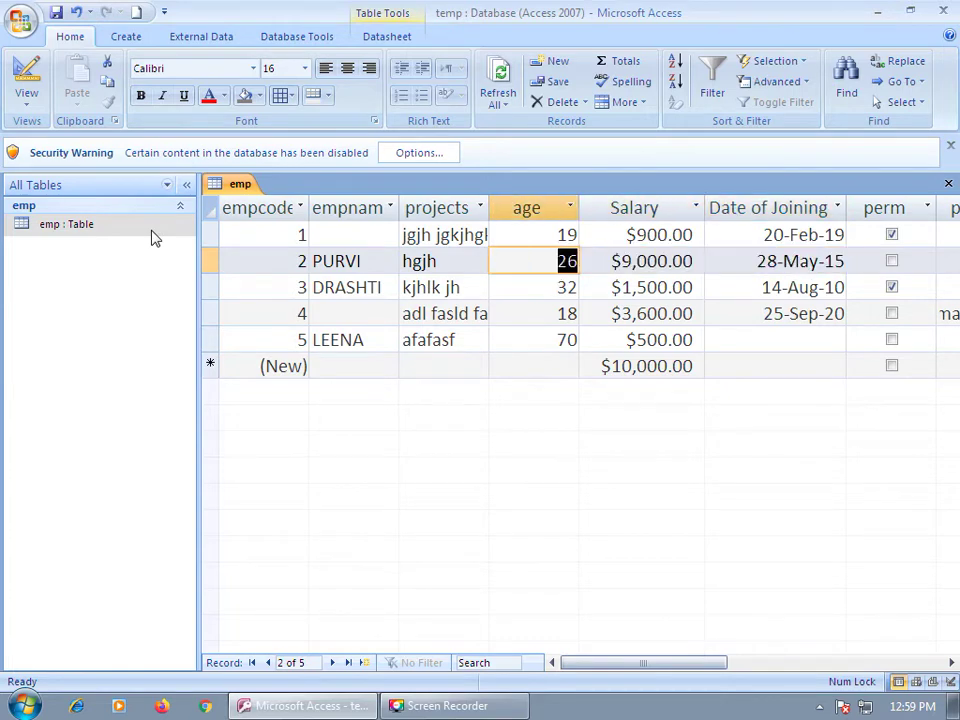
{"action": "key", "text": "Tab"}
{"action": "key", "text": "Tab"}
{"action": "key", "text": "shift+Tab"}
{"action": "key", "text": "shift+Tab"}
{"action": "key", "text": "Up"}
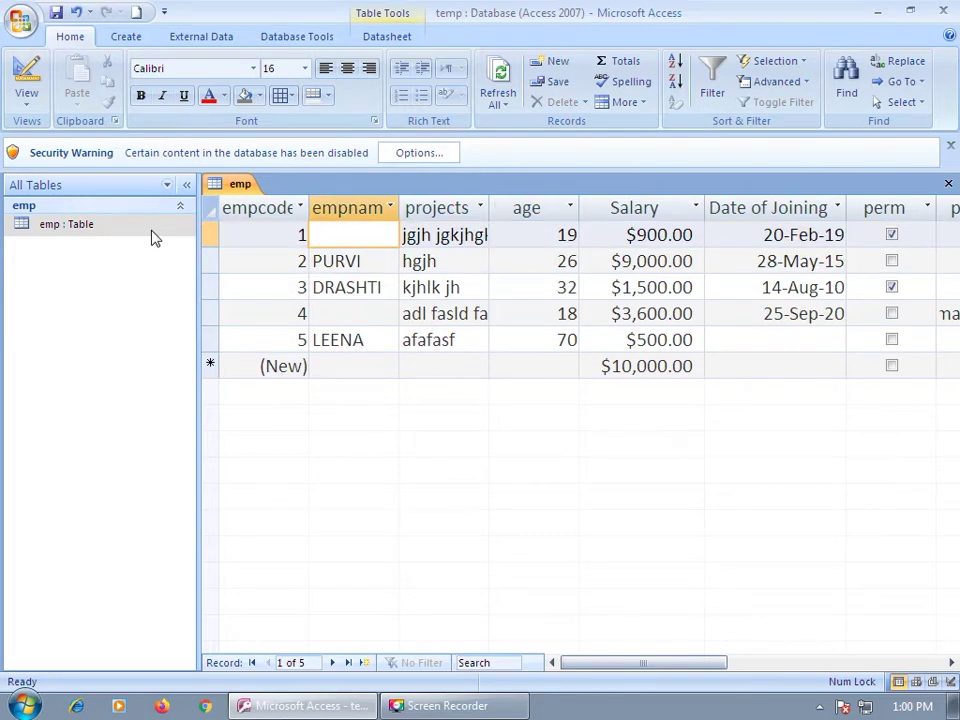
{"action": "left_click", "coordinate": [12, 70]}
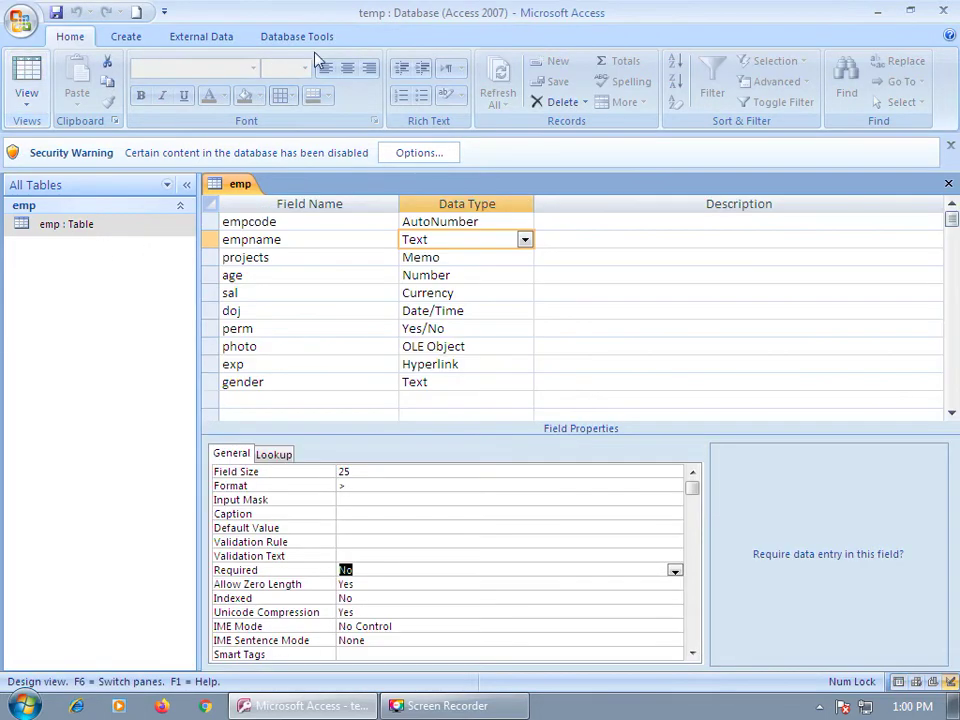
{"action": "left_click", "coordinate": [18, 60]}
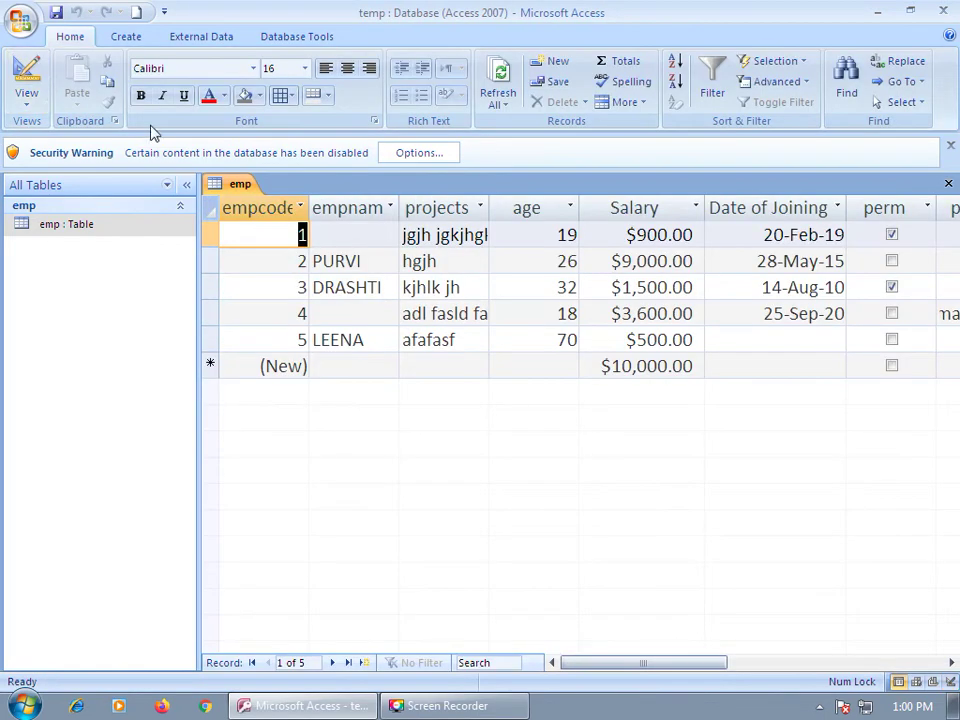
- Enter the employees' first names in the empname field of the records with empcode 1 and 4
{"action": "left_click", "coordinate": [333, 236]}
{"action": "type", "text": "shruti"}
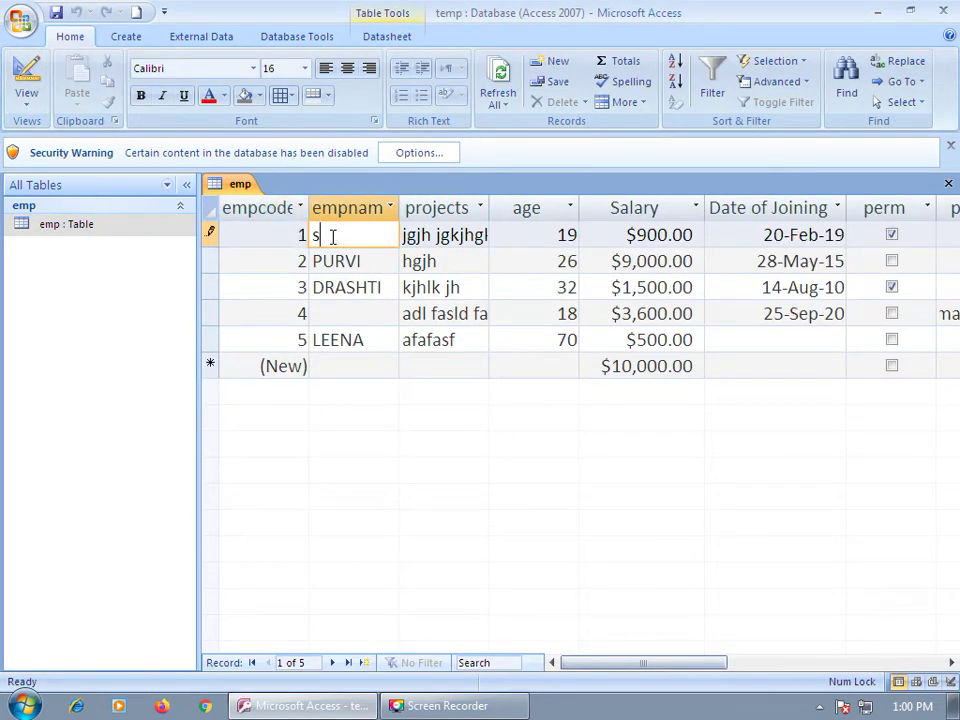
{"action": "key", "text": "Down"}
{"action": "key", "text": "Down"}
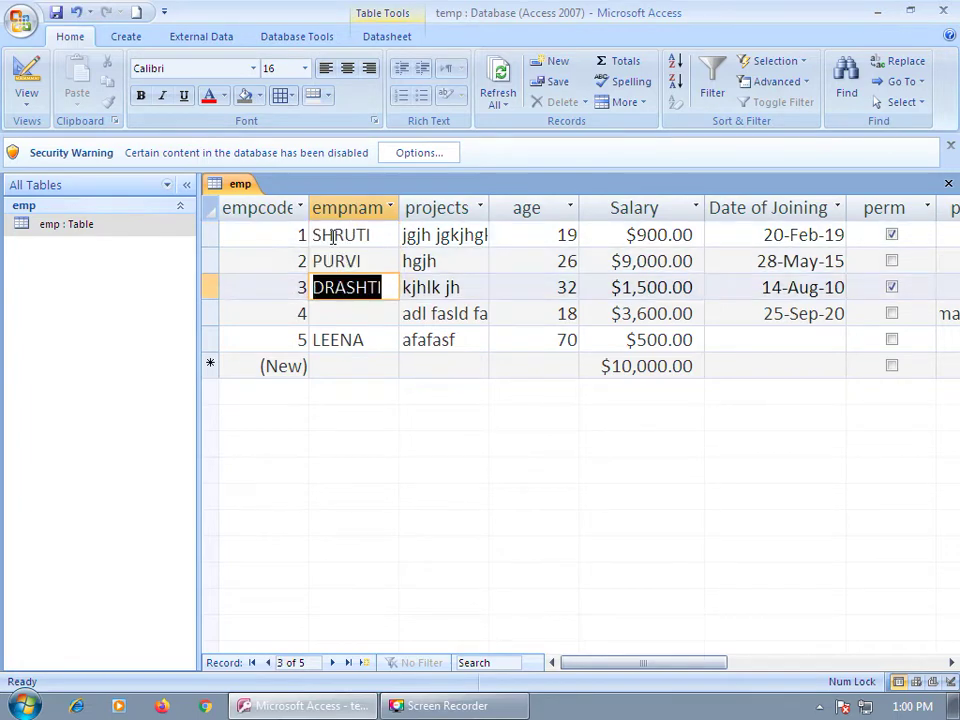
{"action": "key", "text": "Down"}
{"action": "type", "text": "dha"}
{"action": "key", "text": "BackSpace"}
{"action": "type", "text": "hara"}
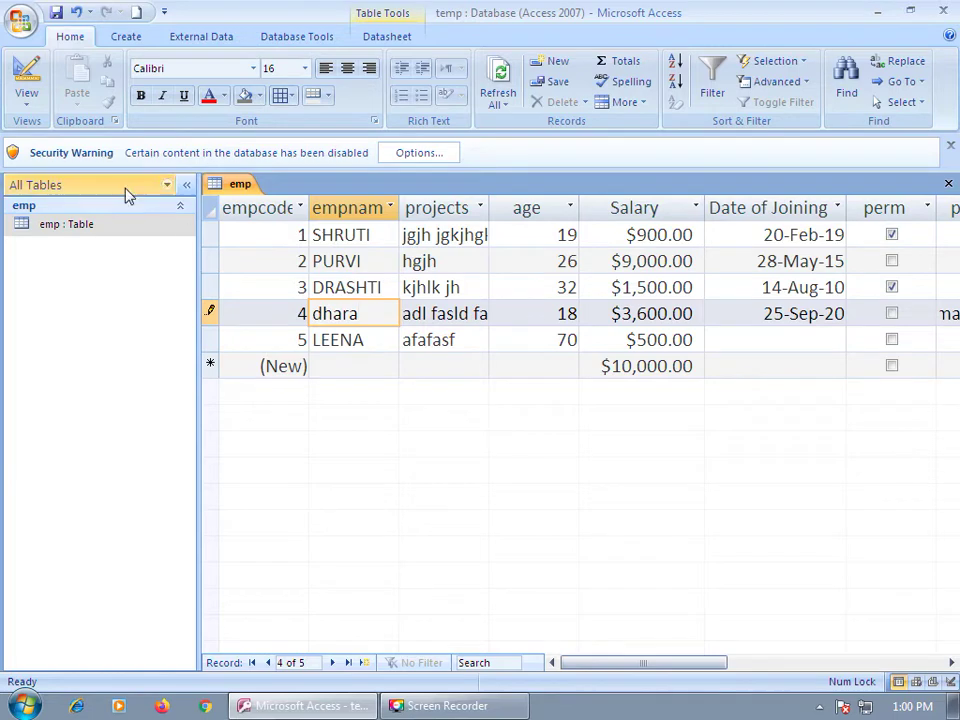
- Set the Required property of the empname field to Yes, save the table with existing data tested, and return to its records
{"action": "left_click", "coordinate": [25, 84]}
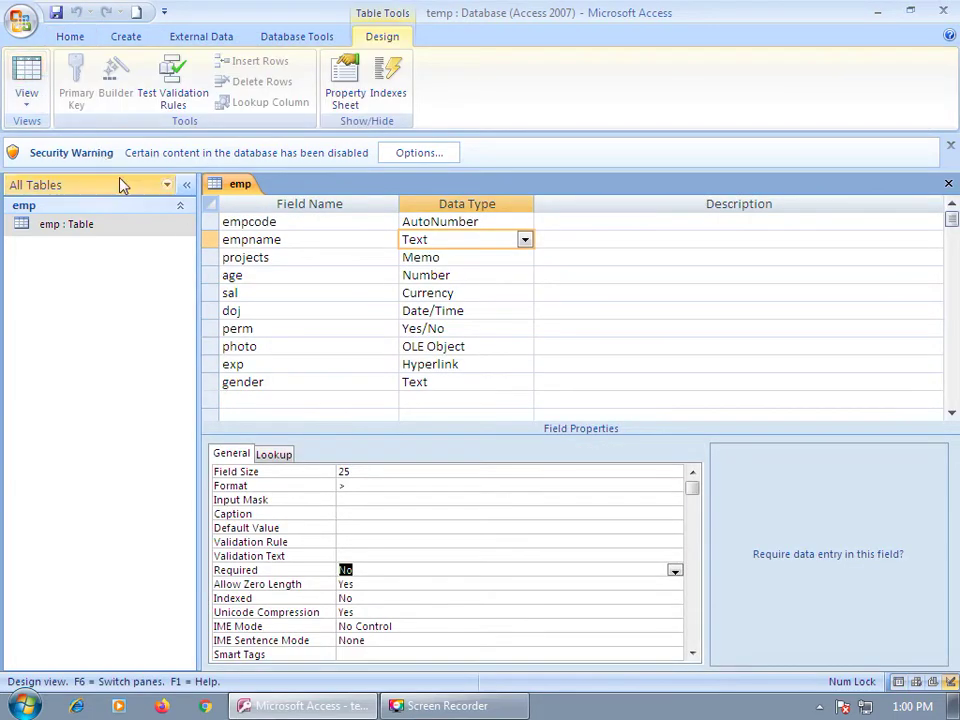
{"action": "left_click", "coordinate": [675, 570]}
{"action": "left_click", "coordinate": [386, 584]}
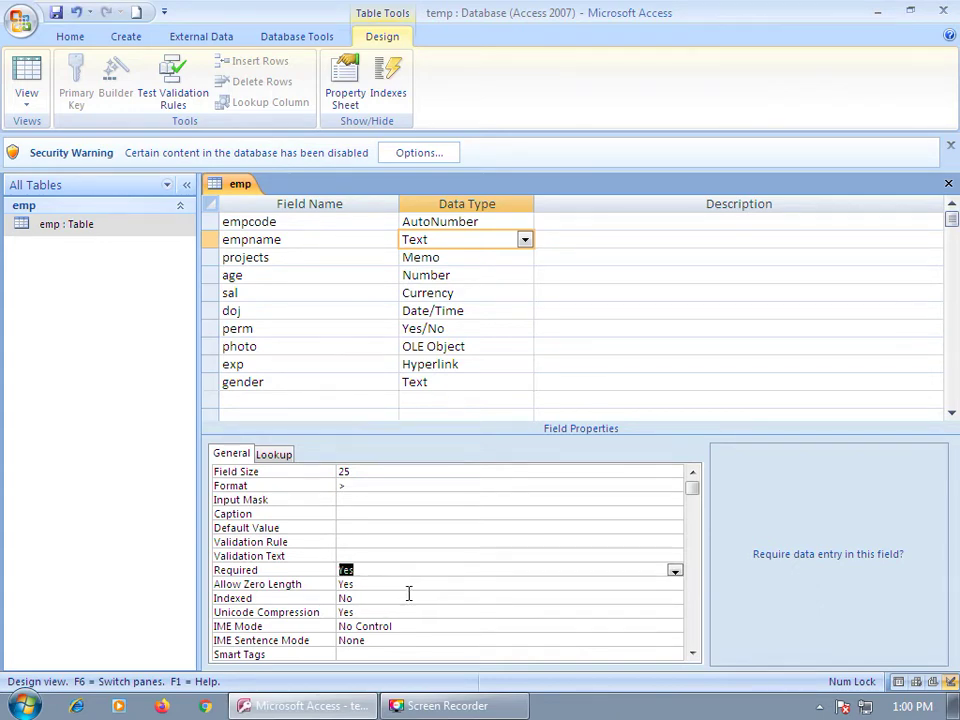
{"action": "left_click", "coordinate": [27, 92]}
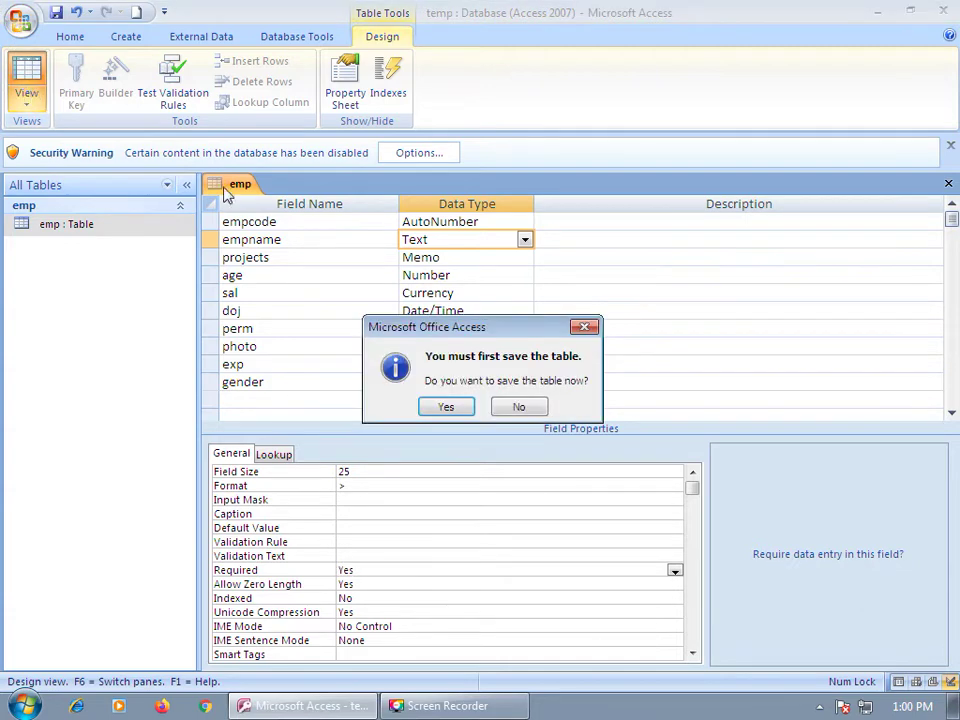
{"action": "left_click", "coordinate": [445, 411]}
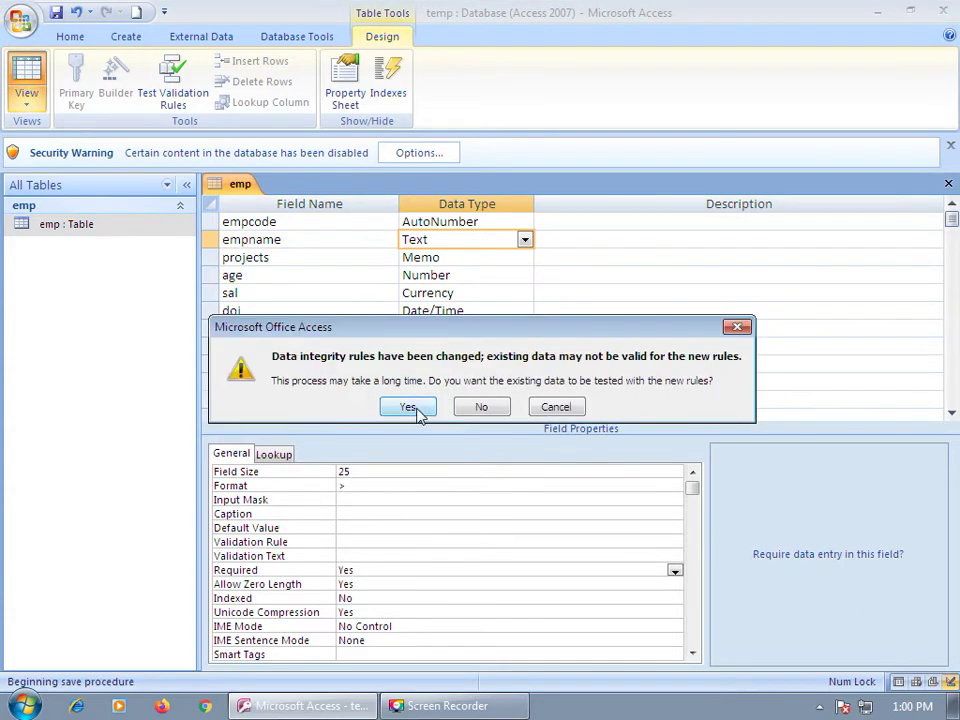
{"action": "left_click", "coordinate": [408, 407]}
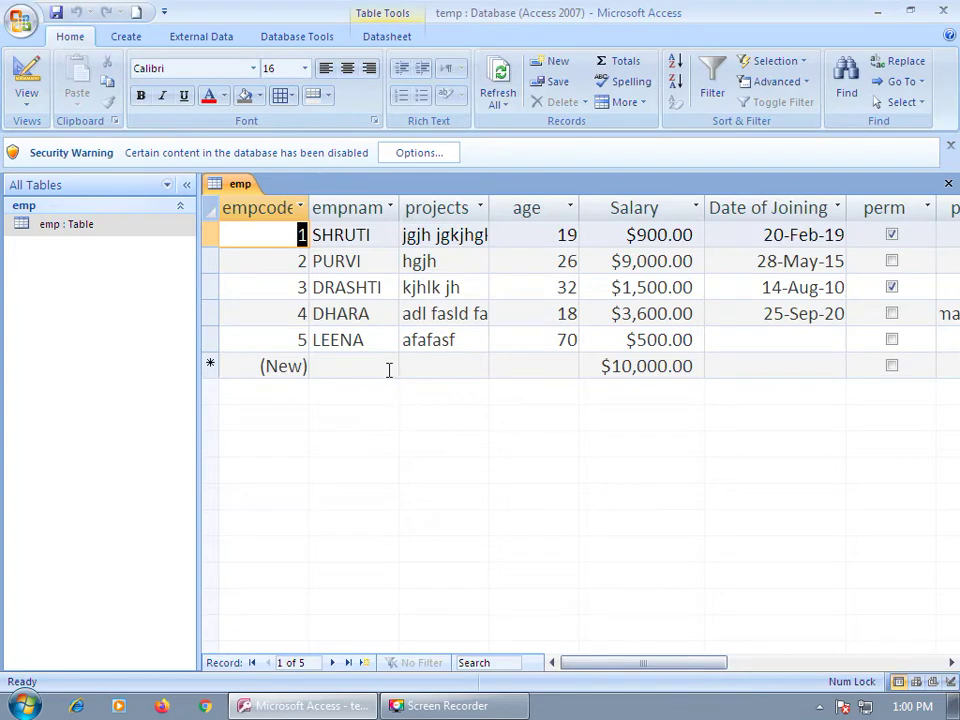
- Clear the employee name in the record with empcode 5 and move on to the new record row
{"action": "double_click", "coordinate": [368, 343]}
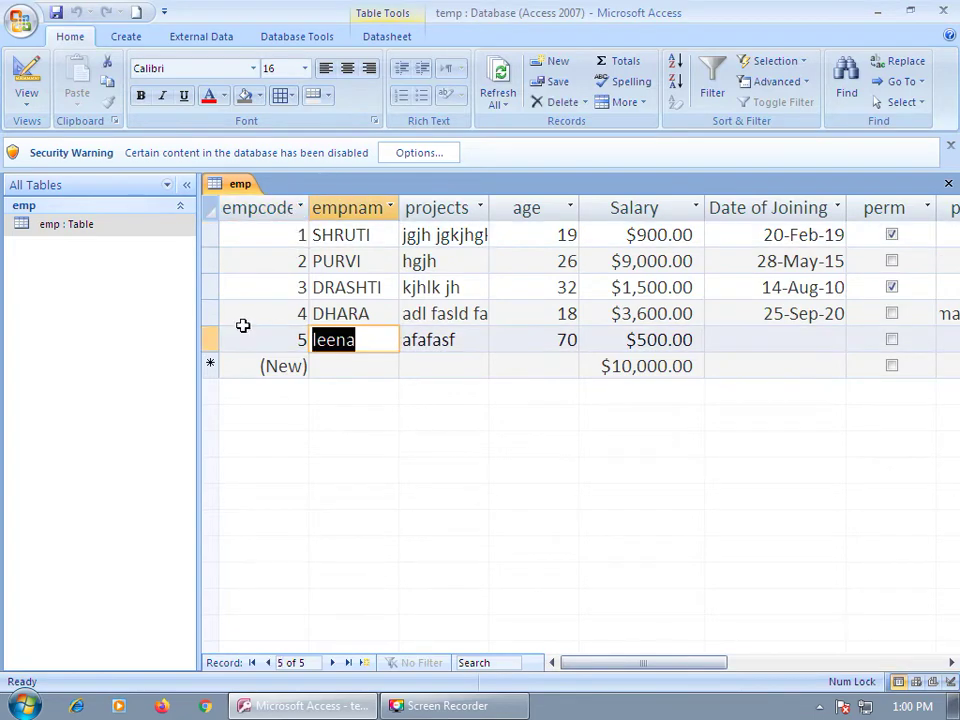
{"action": "key", "text": "Delete"}
{"action": "key", "text": "Tab"}
{"action": "key", "text": "Tab"}
{"action": "key", "text": "Tab"}
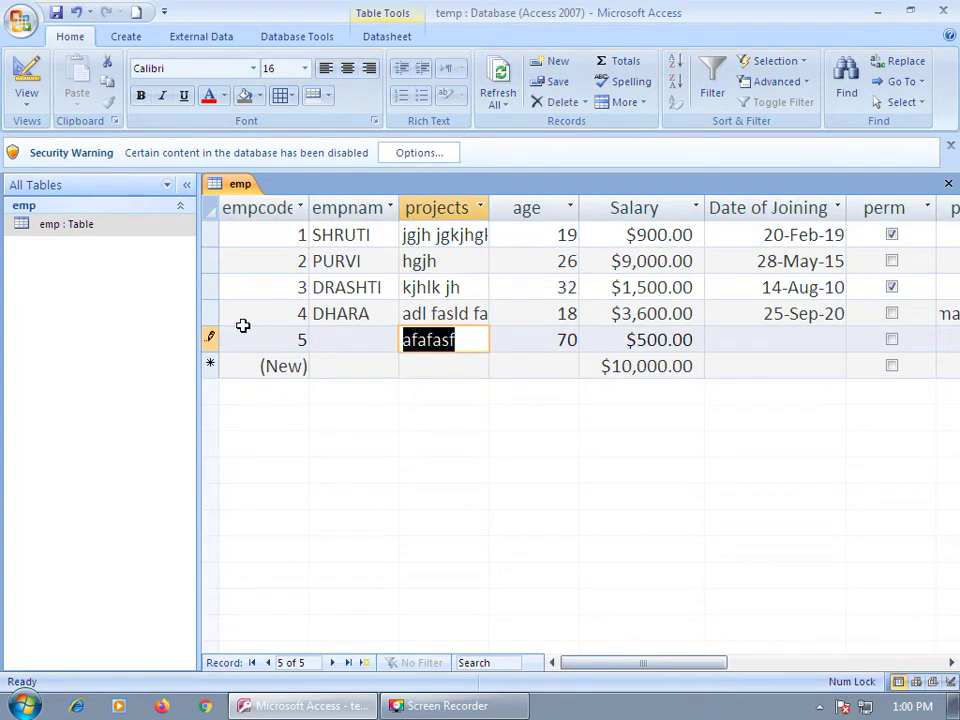
{"action": "key", "text": "Down"}
{"action": "key", "text": "Left"}
{"action": "key", "text": "Left"}
{"action": "key", "text": "Left"}
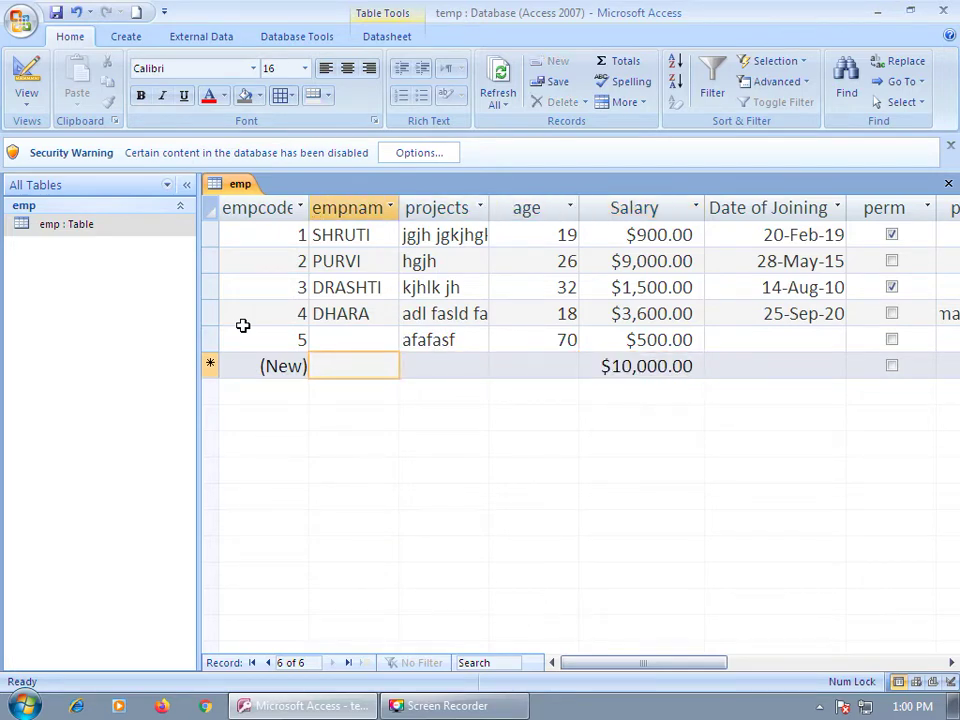
- Add a new record with "iu" as projects and no employee name, and try to leave it for another record
{"action": "key", "text": "Tab"}
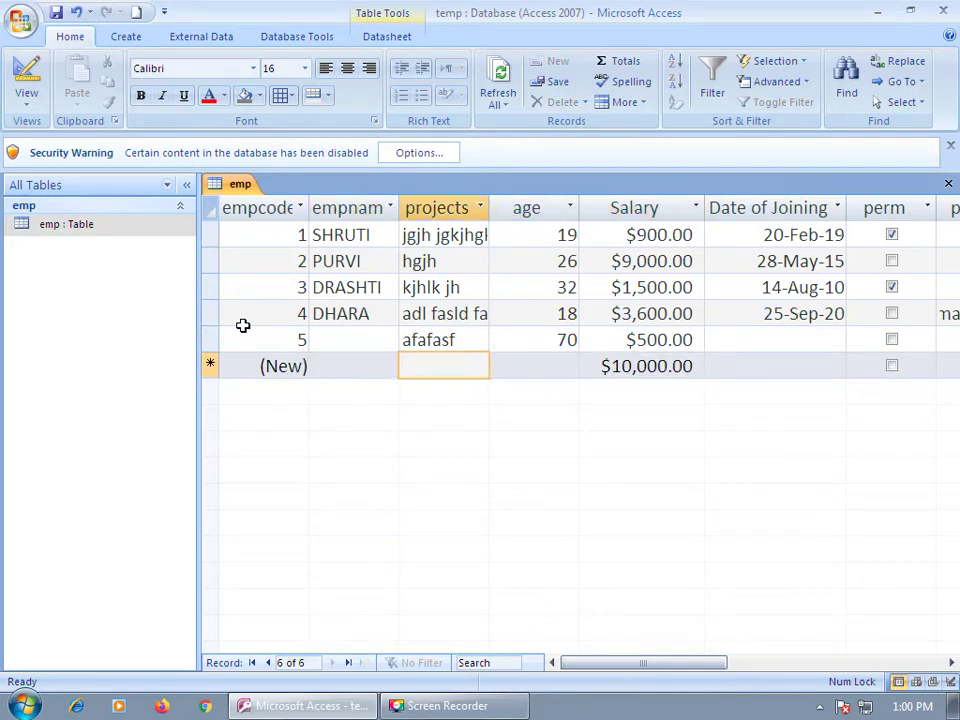
{"action": "type", "text": "iu"}
{"action": "key", "text": "Tab"}
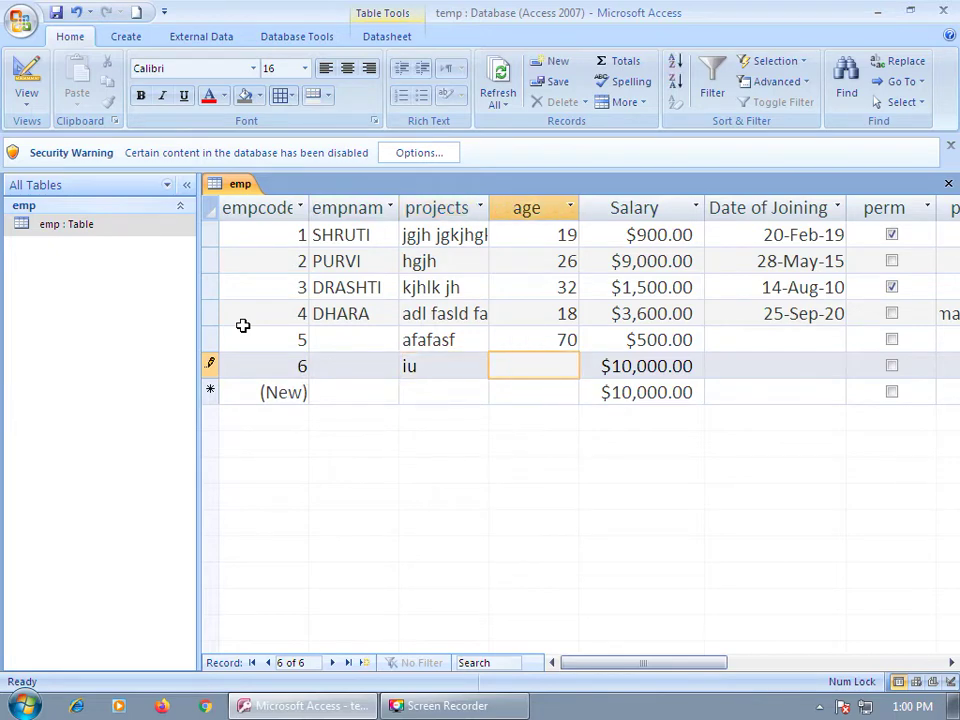
{"action": "left_click", "coordinate": [245, 333]}
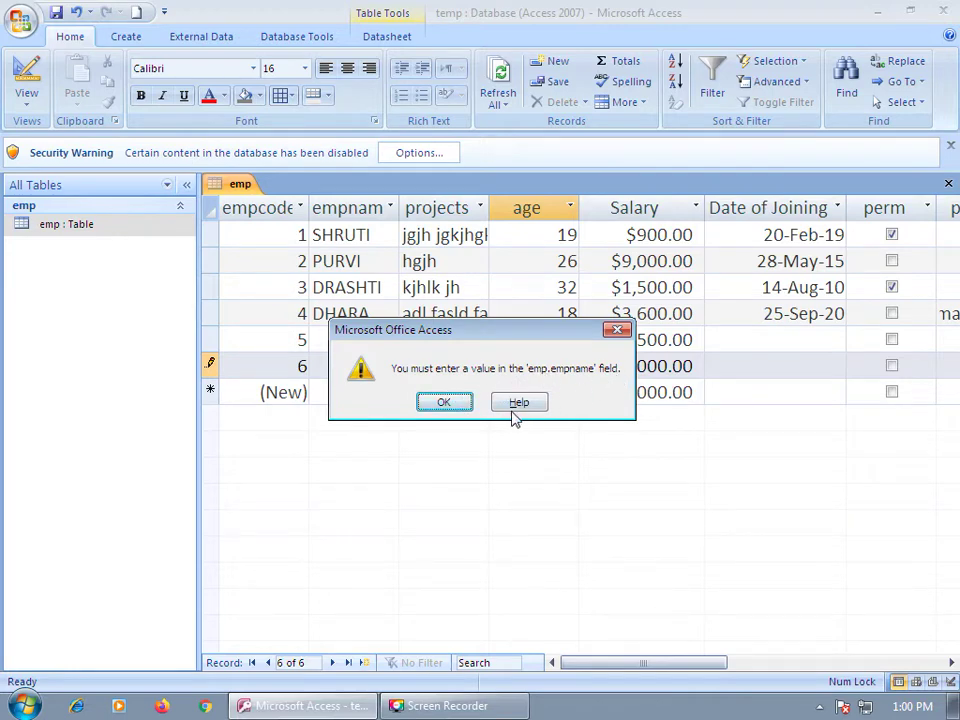
{"action": "left_click", "coordinate": [455, 406]}
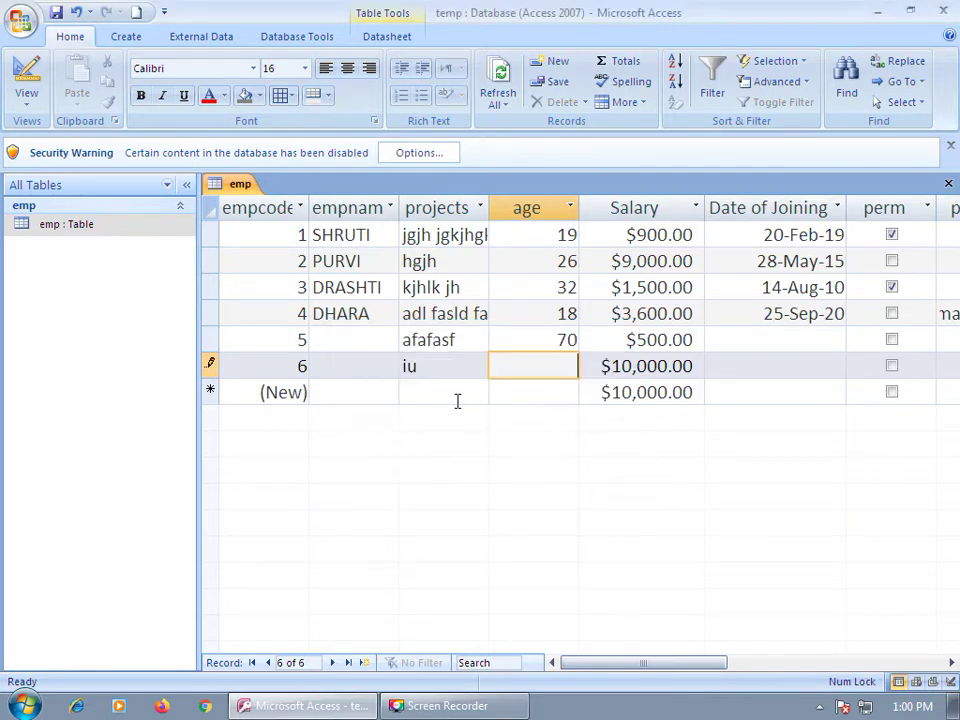
{"action": "left_click", "coordinate": [345, 363]}
{"action": "left_click", "coordinate": [337, 343]}
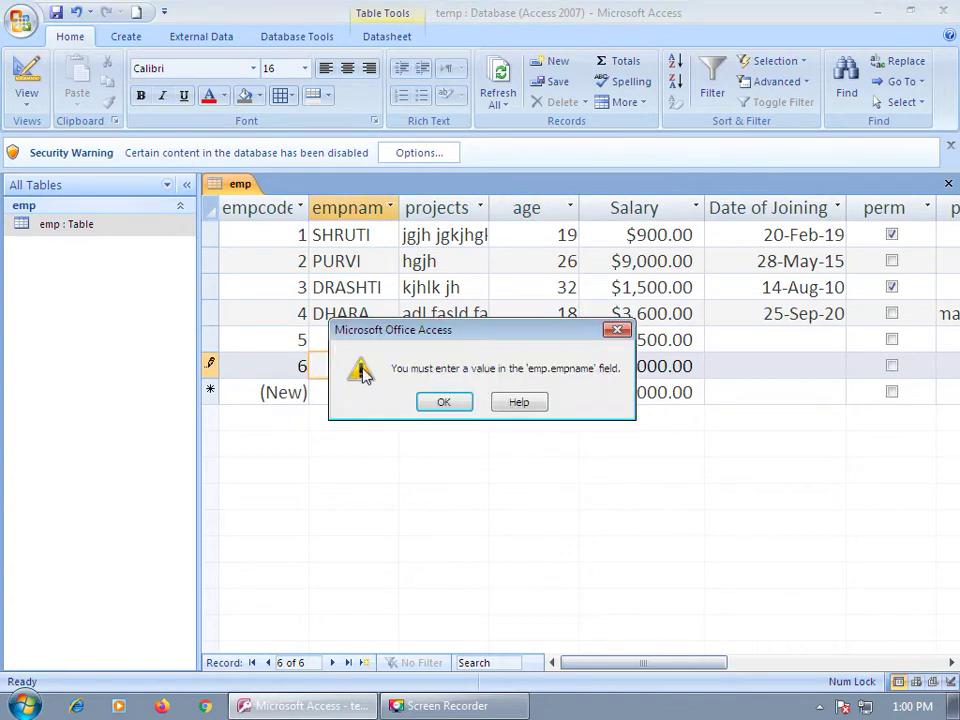
{"action": "left_click", "coordinate": [445, 404]}
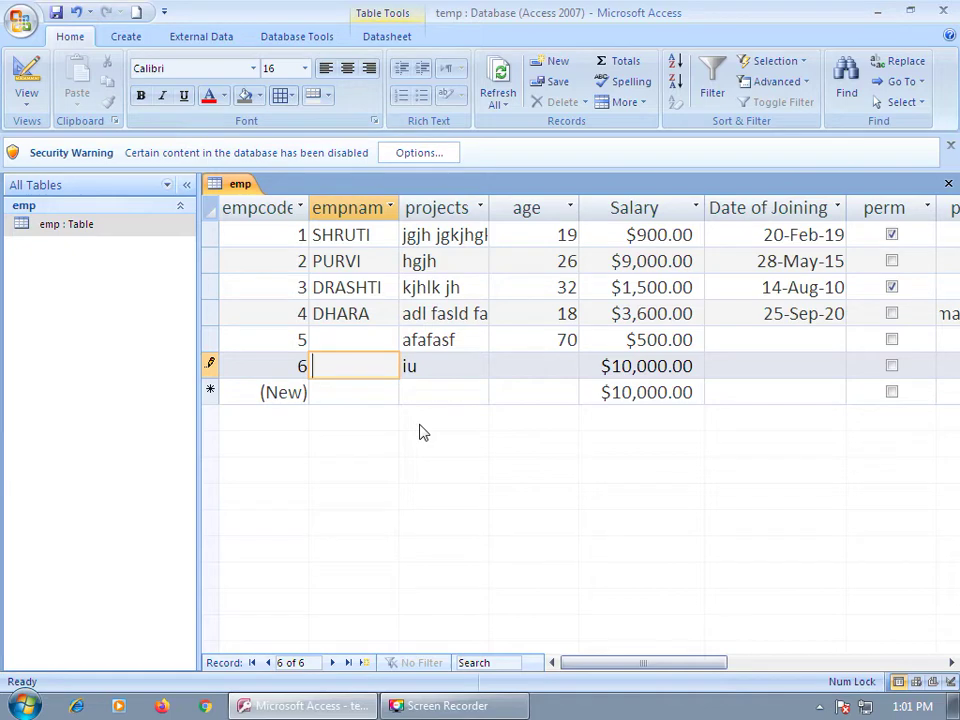
- Fill in the employees' first names in the records with empcode 6 and 5
{"action": "type", "text": "Reena"}
{"action": "key", "text": "Up"}
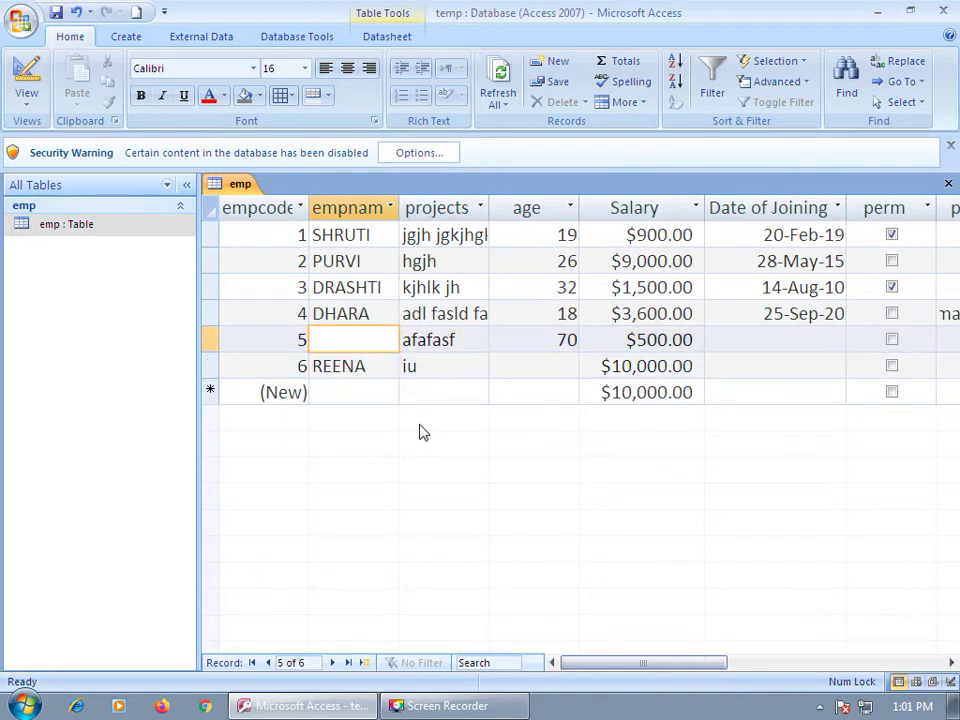
{"action": "type", "text": "leena"}
{"action": "key", "text": "Tab"}
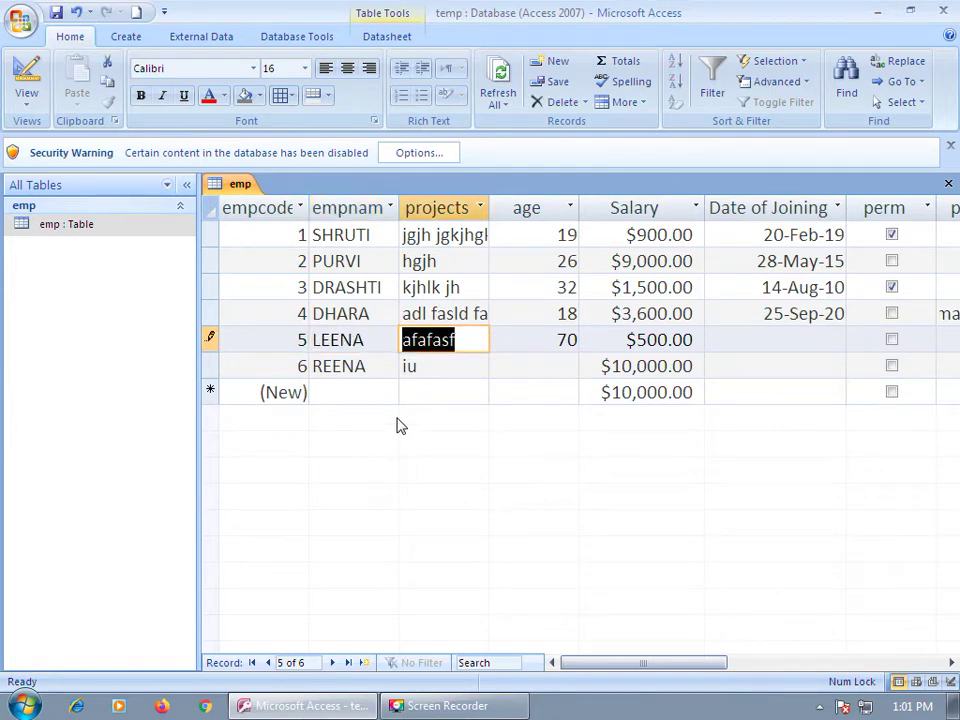
- Check the Allow Zero Length property of the empname field in the table design and return to the records
{"action": "left_click", "coordinate": [24, 80]}
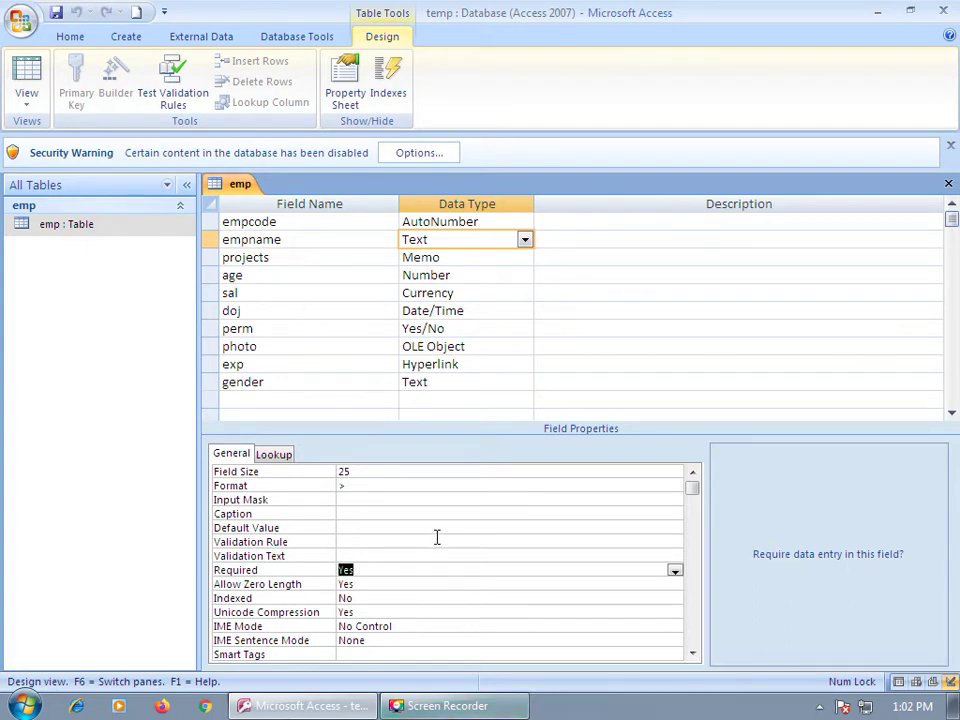
{"action": "left_click", "coordinate": [363, 586]}
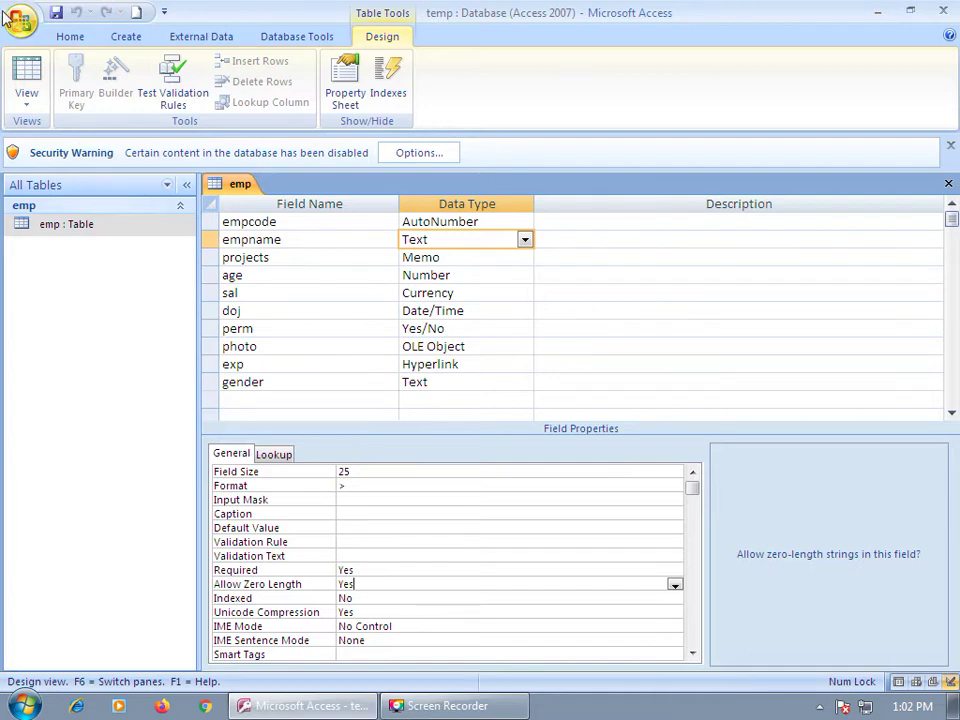
{"action": "left_click", "coordinate": [24, 75]}
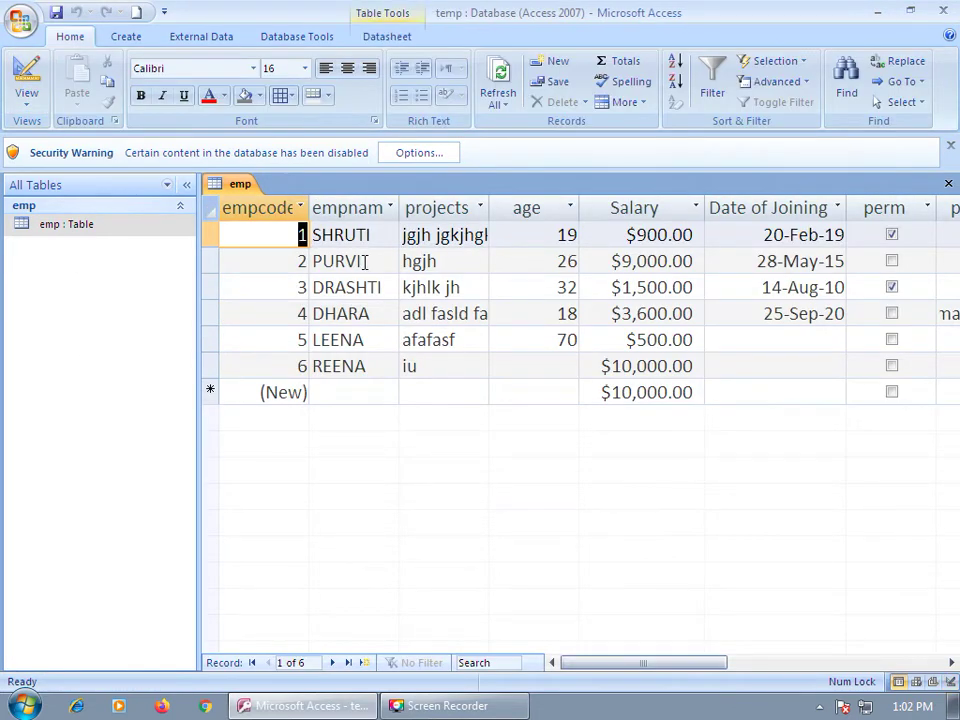
- Examine the stored text of the employee names in the records with empcode 2, 3 and 1
{"action": "left_click", "coordinate": [312, 261]}
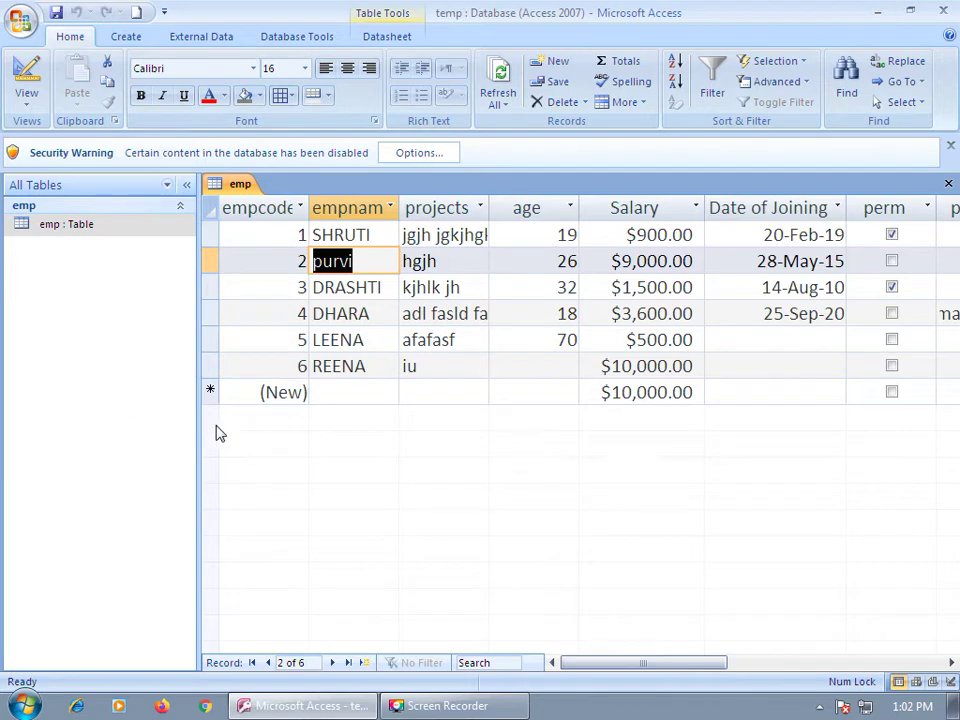
{"action": "left_click", "coordinate": [378, 288]}
{"action": "left_click_drag", "start_coordinate": [378, 288], "coordinate": [270, 287]}
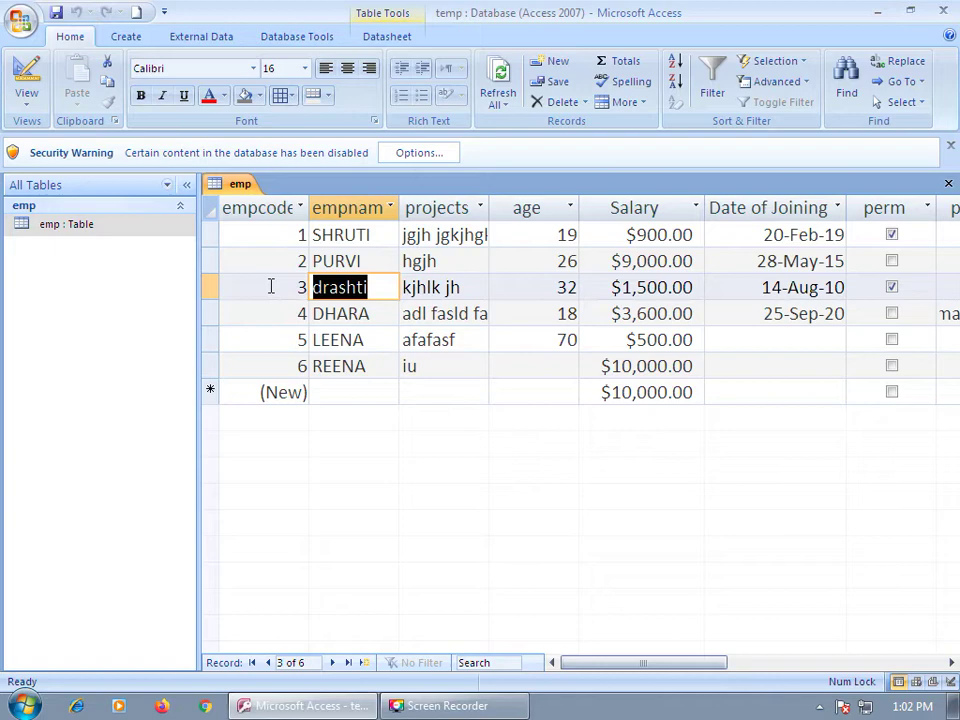
{"action": "left_click", "coordinate": [355, 234]}
{"action": "left_click_drag", "start_coordinate": [357, 234], "coordinate": [310, 234]}
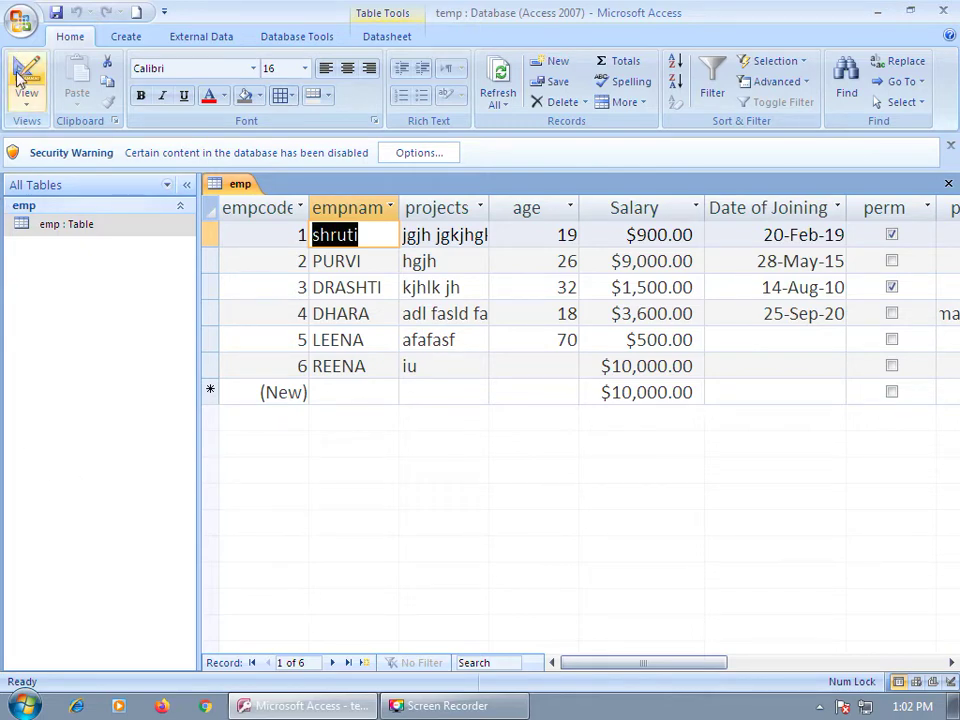
- Start a new record, erase its trial employee name, and try to leave the record with that field blank
{"action": "left_click", "coordinate": [345, 396]}
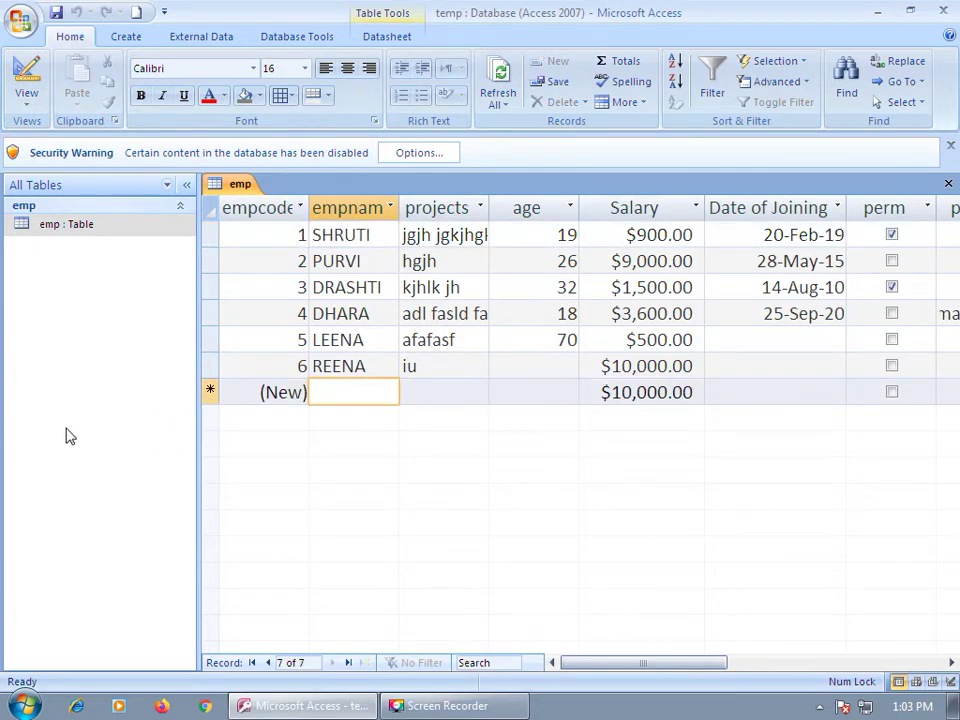
{"action": "type", "text": "\""}
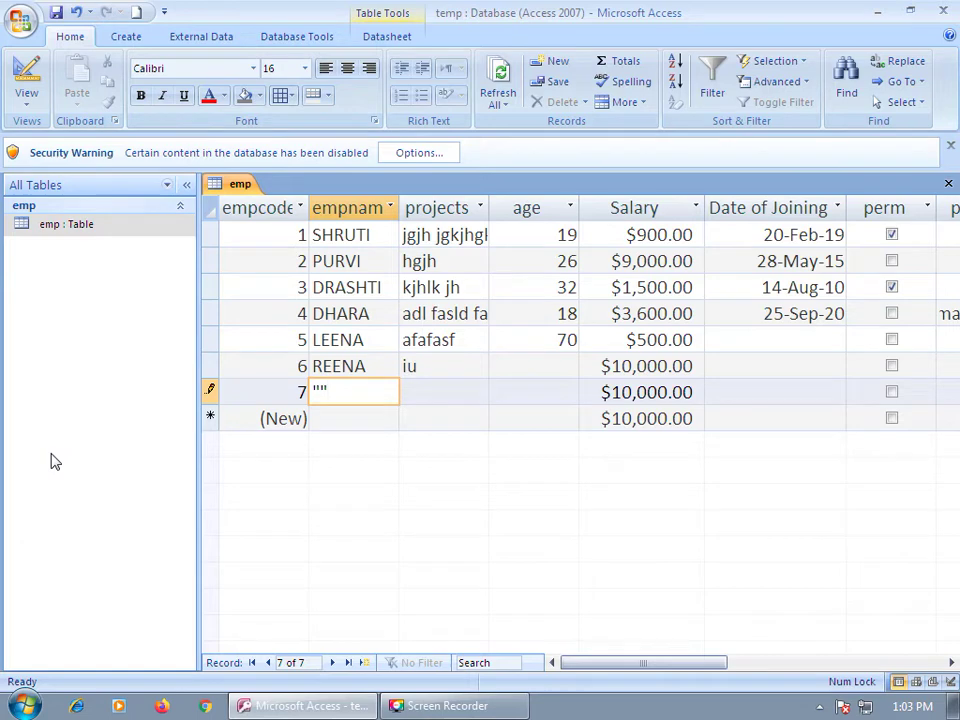
{"action": "type", "text": "==="}
{"action": "key", "text": "BackSpace"}
{"action": "key", "text": "BackSpace"}
{"action": "key", "text": "BackSpace"}
{"action": "key", "text": "BackSpace"}
{"action": "key", "text": "BackSpace"}
{"action": "left_click", "coordinate": [26, 72]}
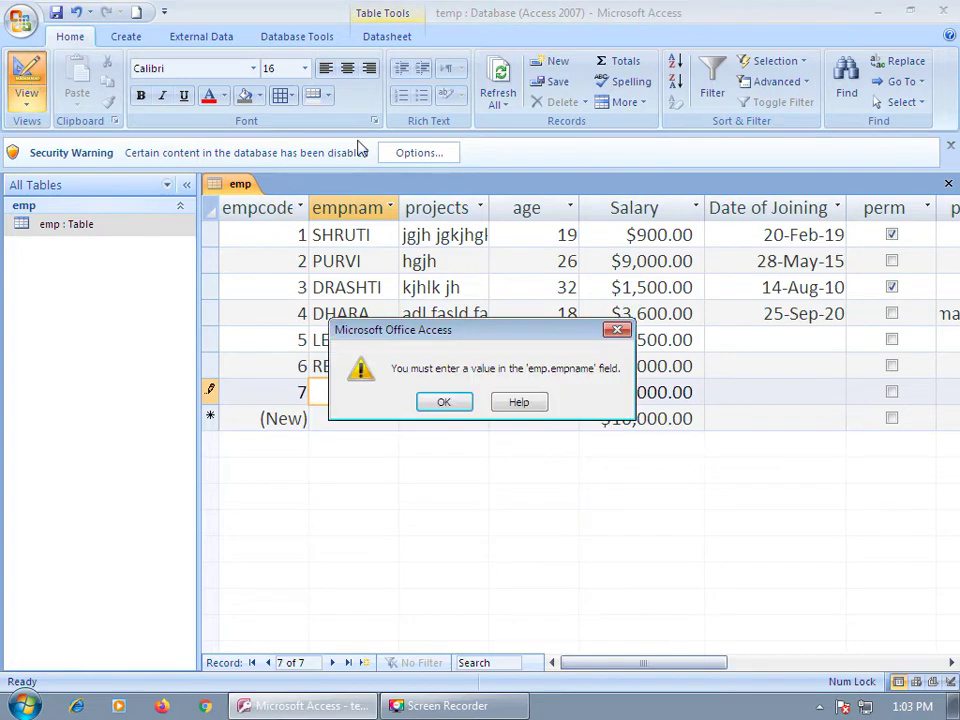
{"action": "left_click", "coordinate": [464, 407]}
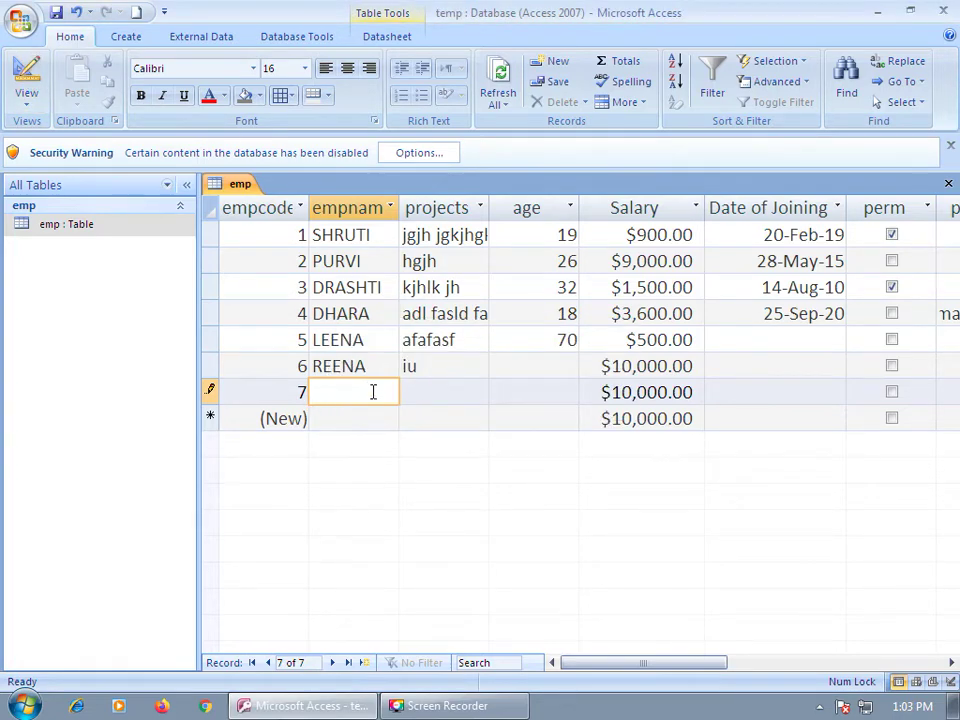
{"action": "left_click", "coordinate": [429, 392]}
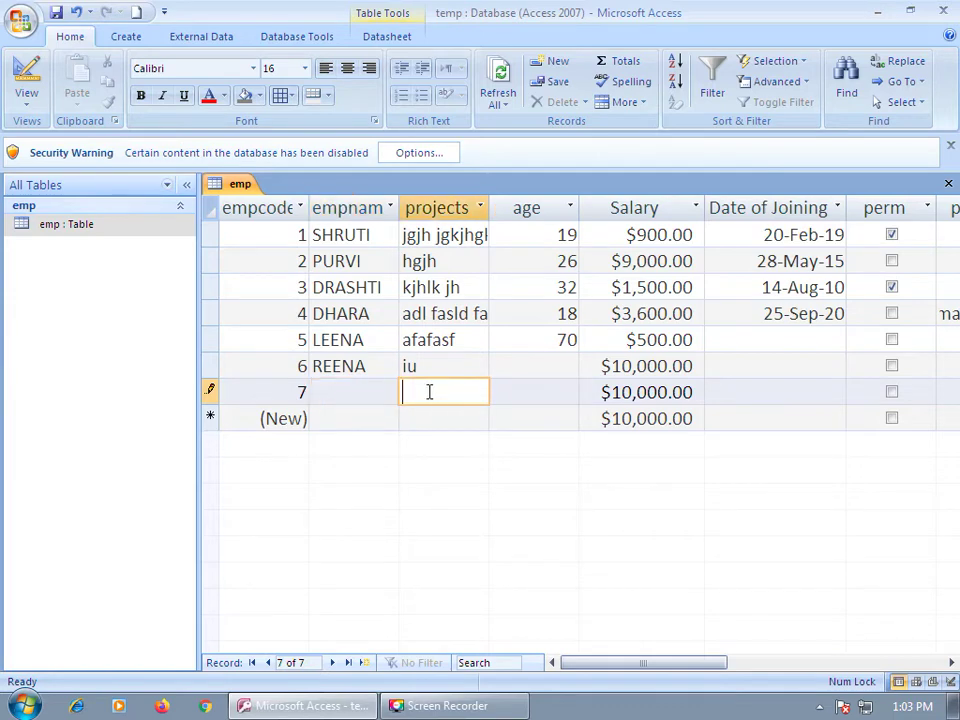
{"action": "left_click", "coordinate": [467, 420]}
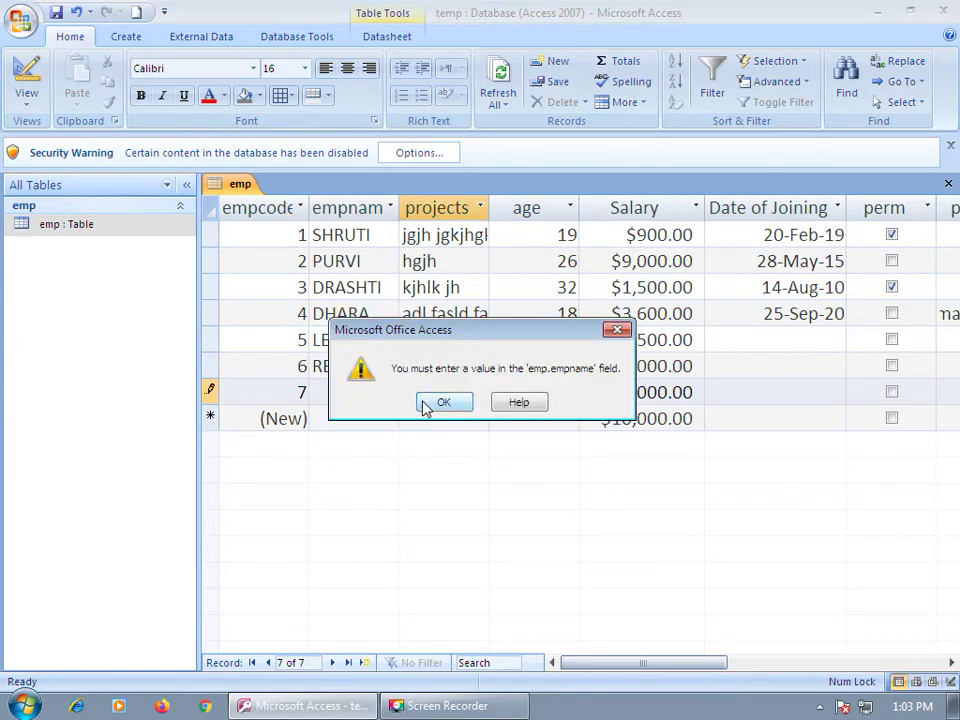
{"action": "left_click", "coordinate": [425, 405]}
- Enter the zero-length string "" as the employee name in the record with empcode 7, save the record and return to the table design
{"action": "left_click", "coordinate": [371, 396]}
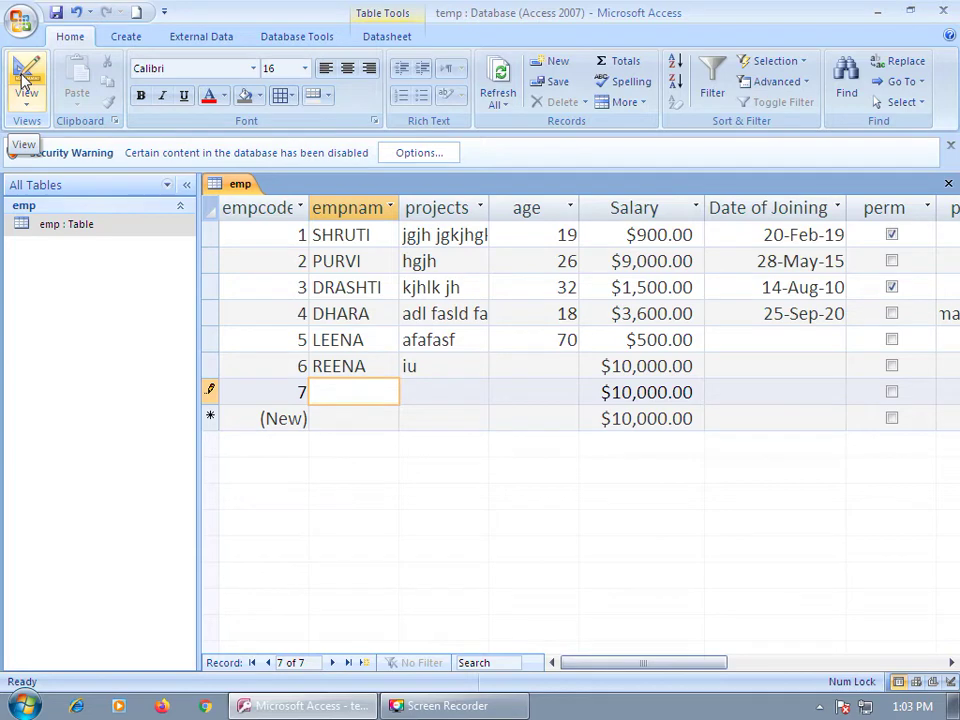
{"action": "type", "text": "\"\""}
{"action": "key", "text": "Tab"}
{"action": "key", "text": "Down"}
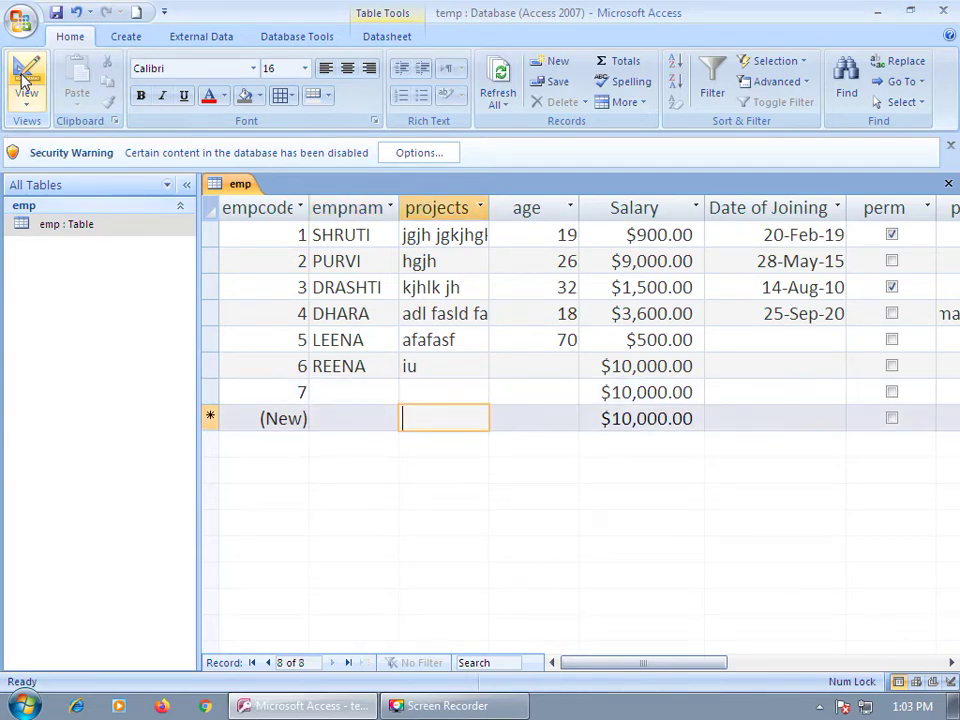
{"action": "key", "text": "Tab"}
{"action": "key", "text": "Tab"}
{"action": "key", "text": "shift+Tab"}
{"action": "key", "text": "shift+Tab"}
{"action": "key", "text": "shift+Tab"}
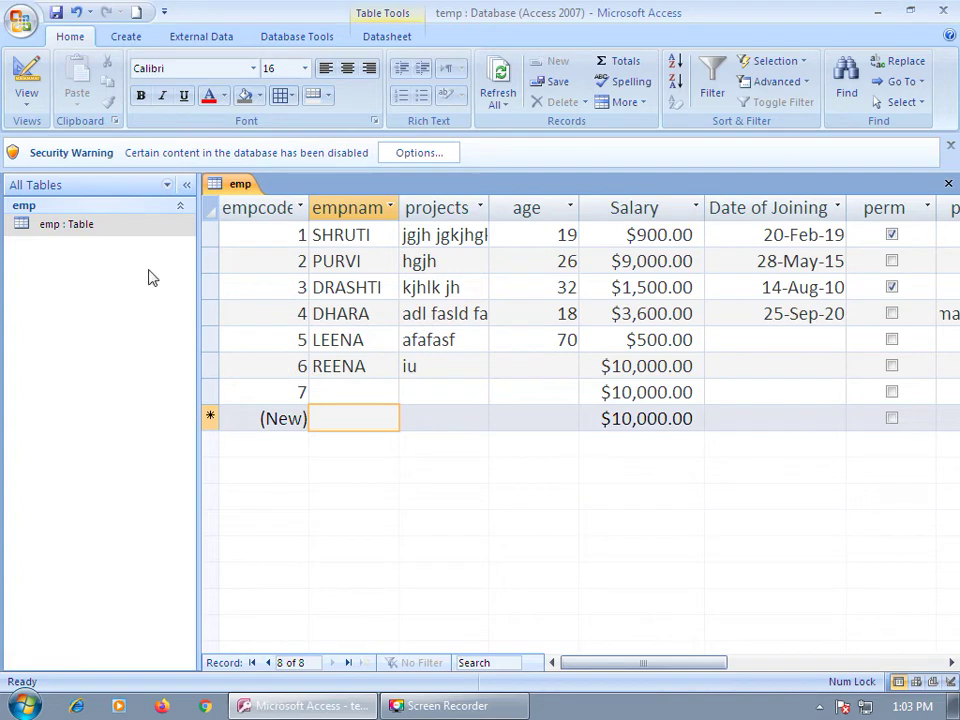
{"action": "left_click", "coordinate": [27, 75]}
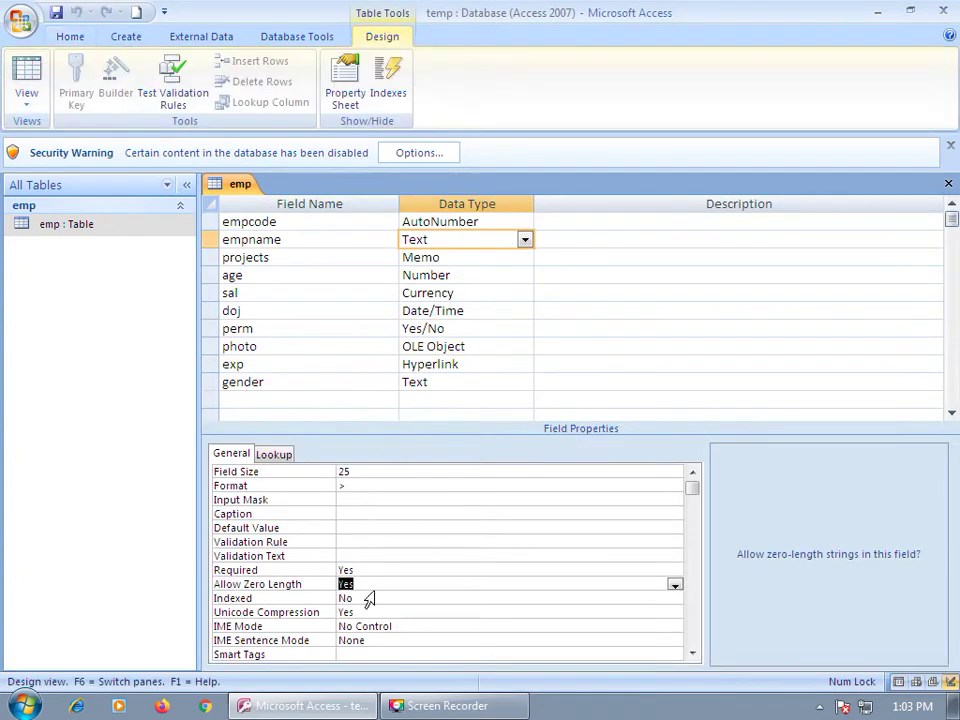
- Set the empname field's Allow Zero Length property to No, save the table and return to the records
{"action": "left_click", "coordinate": [676, 586]}
{"action": "left_click", "coordinate": [335, 610]}
{"action": "left_click", "coordinate": [14, 73]}
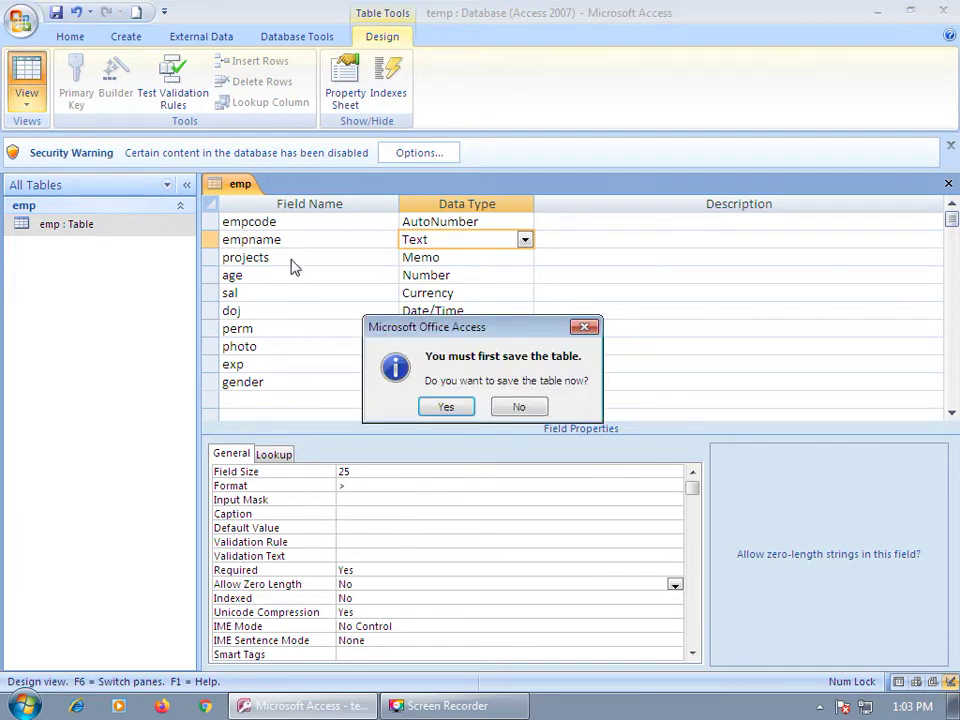
{"action": "left_click", "coordinate": [441, 408]}
{"action": "left_click", "coordinate": [409, 406]}
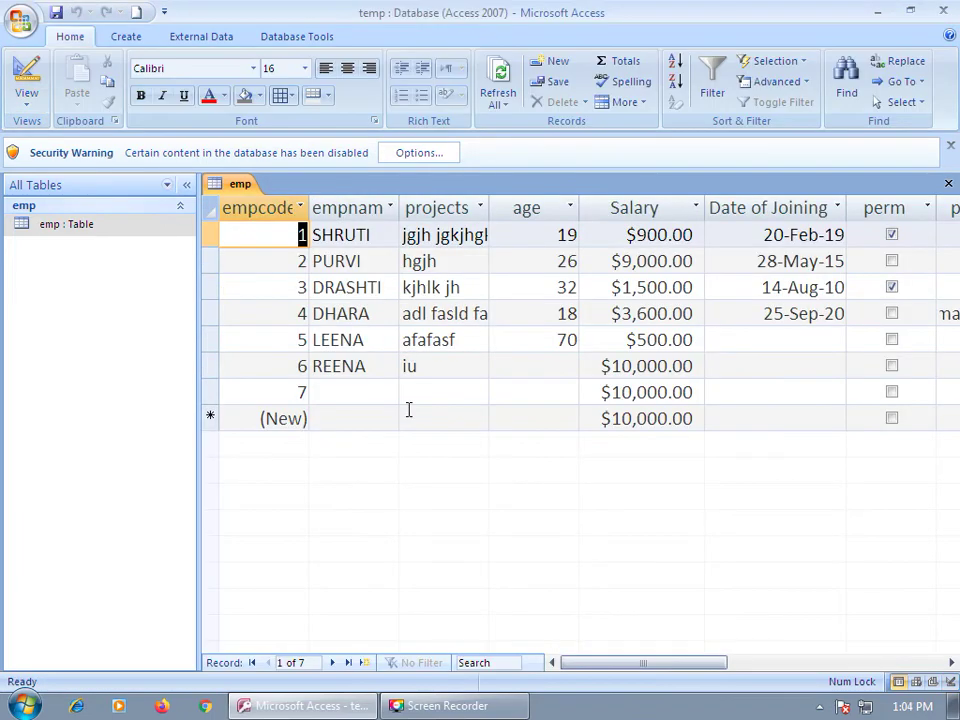
- Enter "ghjh" as the employee name in the record with empcode 7 and save the record
{"action": "left_click", "coordinate": [330, 394]}
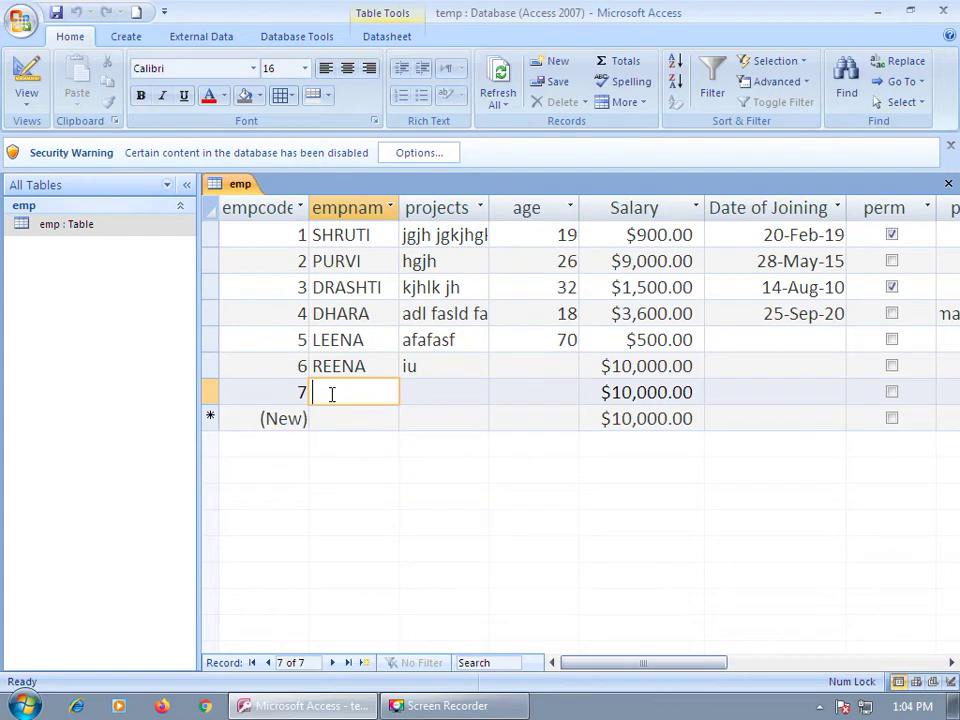
{"action": "type", "text": "ghjh"}
{"action": "key", "text": "Tab"}
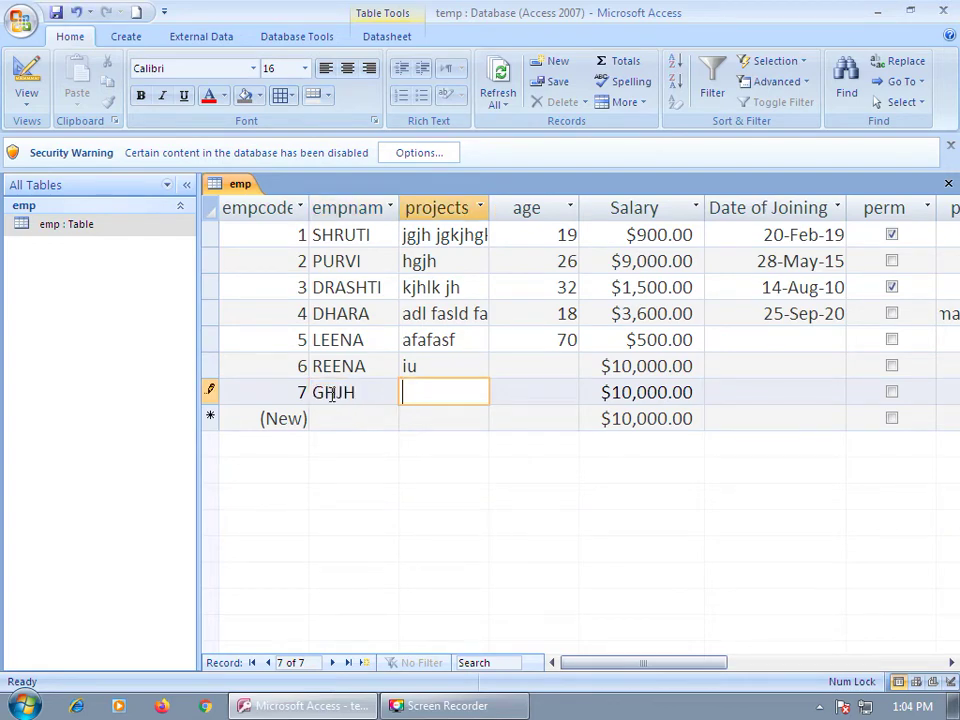
{"action": "key", "text": "Down"}
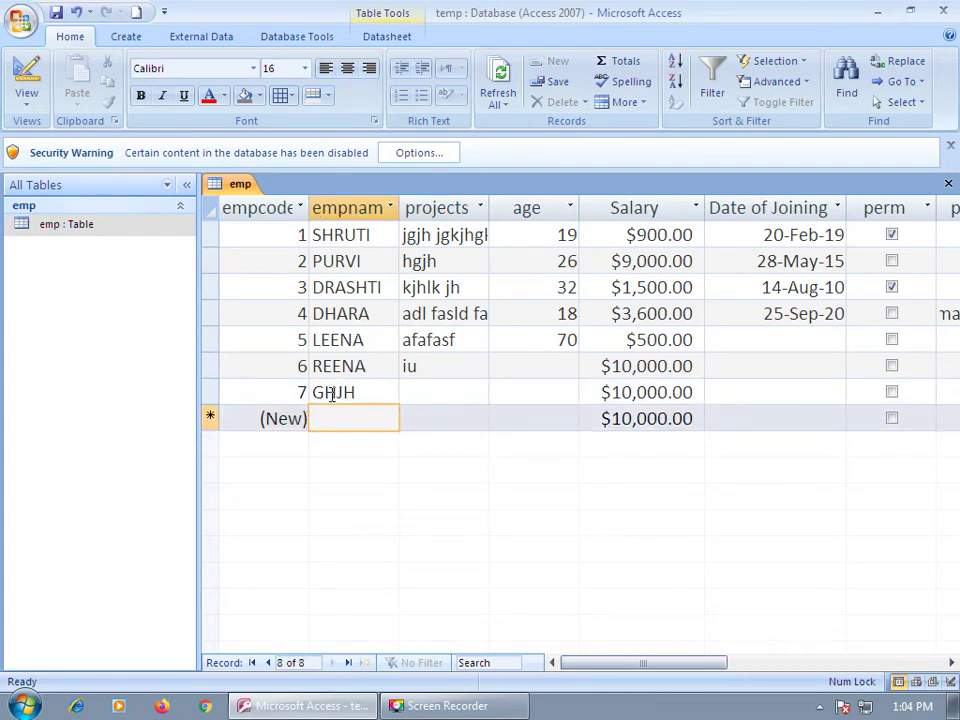
{"action": "key", "text": "Tab"}
{"action": "key", "text": "Tab"}
{"action": "key", "text": "Tab"}
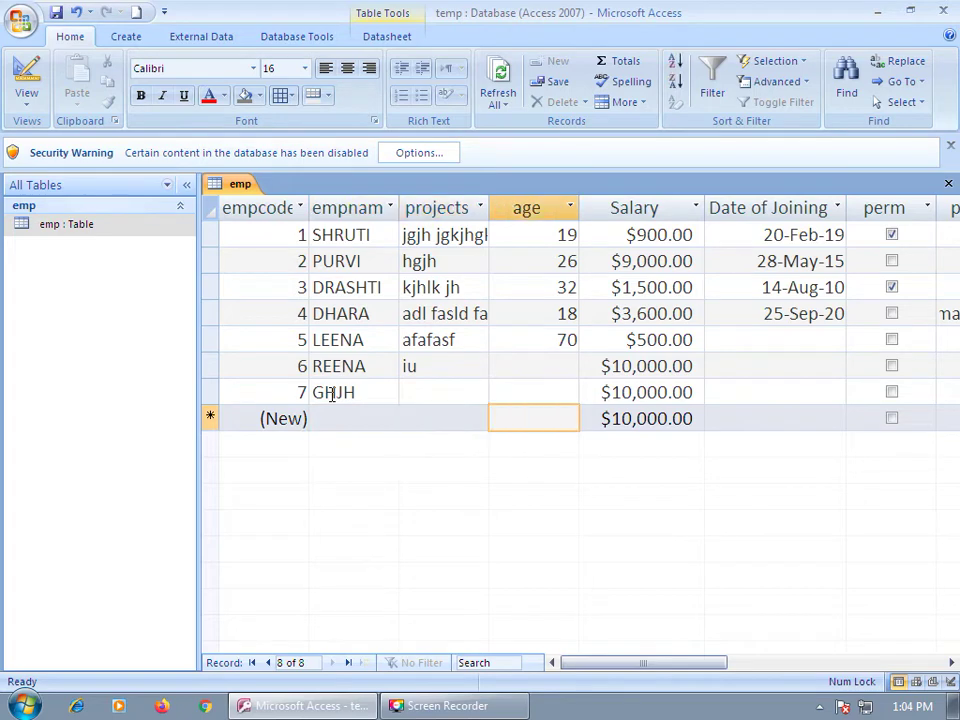
{"action": "key", "text": "shift+Tab"}
{"action": "key", "text": "shift+Tab"}
{"action": "key", "text": "shift+Tab"}
{"action": "key", "text": "Tab"}
{"action": "key", "text": "Tab"}
{"action": "key", "text": "Tab"}
{"action": "key", "text": "Tab"}
{"action": "key", "text": "Tab"}
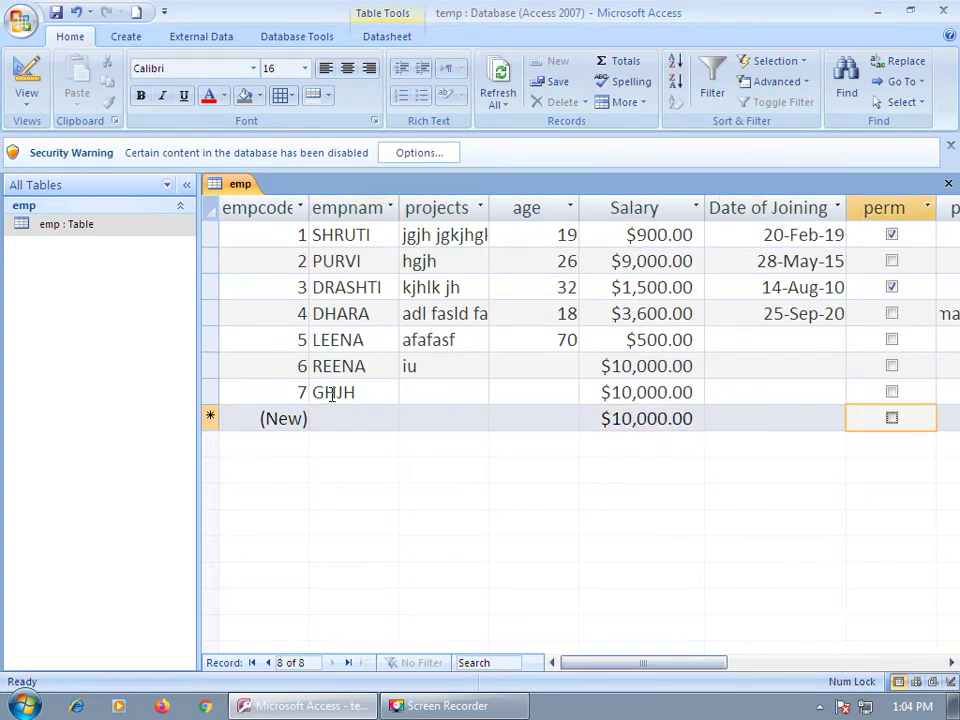
{"action": "key", "text": "Tab"}
{"action": "key", "text": "Tab"}
{"action": "key", "text": "Tab"}
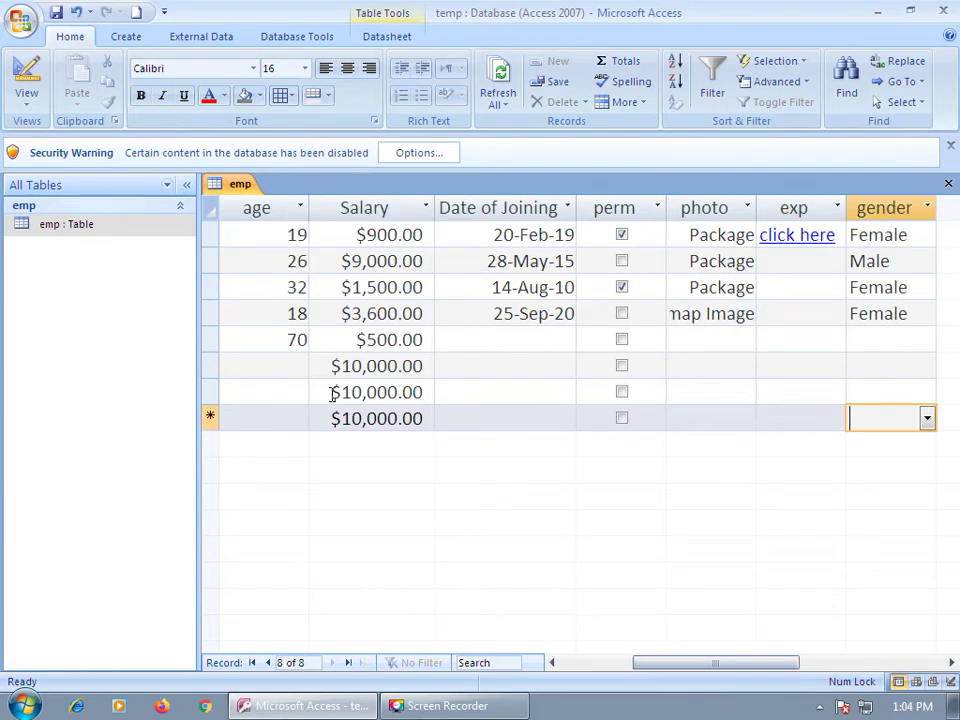
{"action": "key", "text": "shift+Tab"}
{"action": "key", "text": "shift+Tab"}
{"action": "key", "text": "shift+Tab"}
{"action": "key", "text": "shift+Tab"}
{"action": "key", "text": "shift+Tab"}
{"action": "key", "text": "shift+Tab"}
{"action": "key", "text": "shift+Tab"}
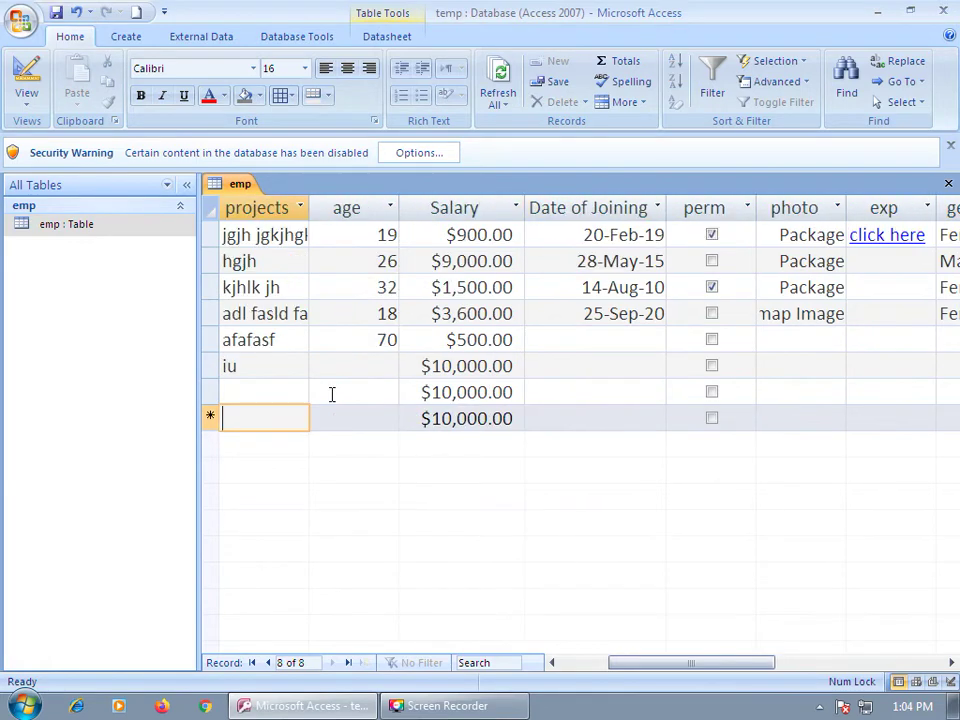
{"action": "key", "text": "Tab"}
{"action": "key", "text": "shift+Tab"}
{"action": "key", "text": "shift+Tab"}
{"action": "key", "text": "shift+Tab"}
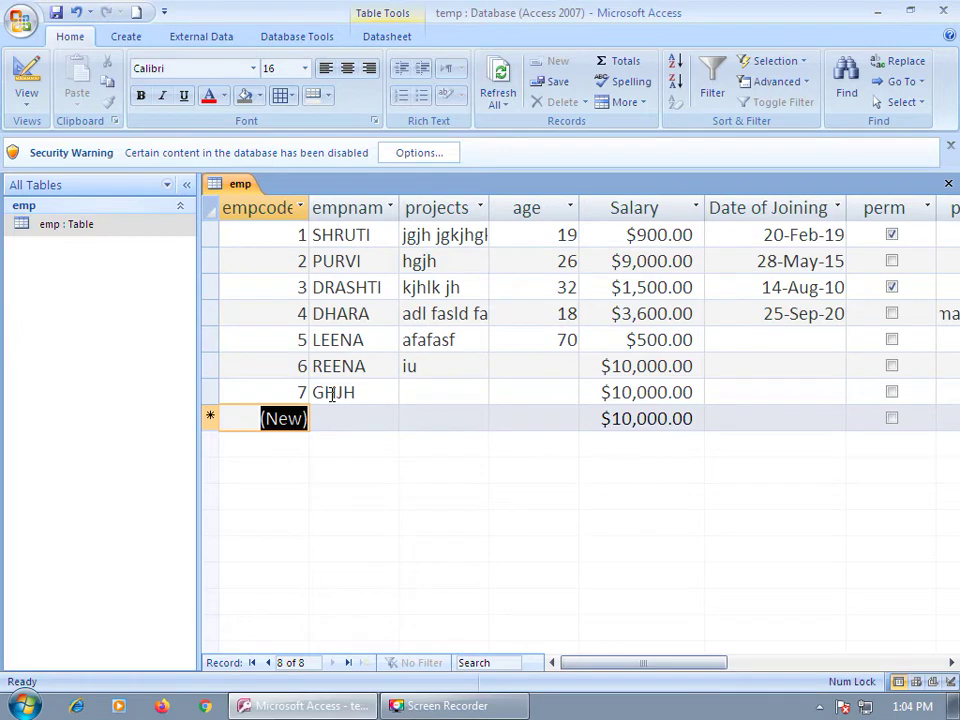
- Start a new record with "yu" as its projects value and try to leave it with the employee name blank
{"action": "key", "text": "Tab"}
{"action": "key", "text": "Tab"}
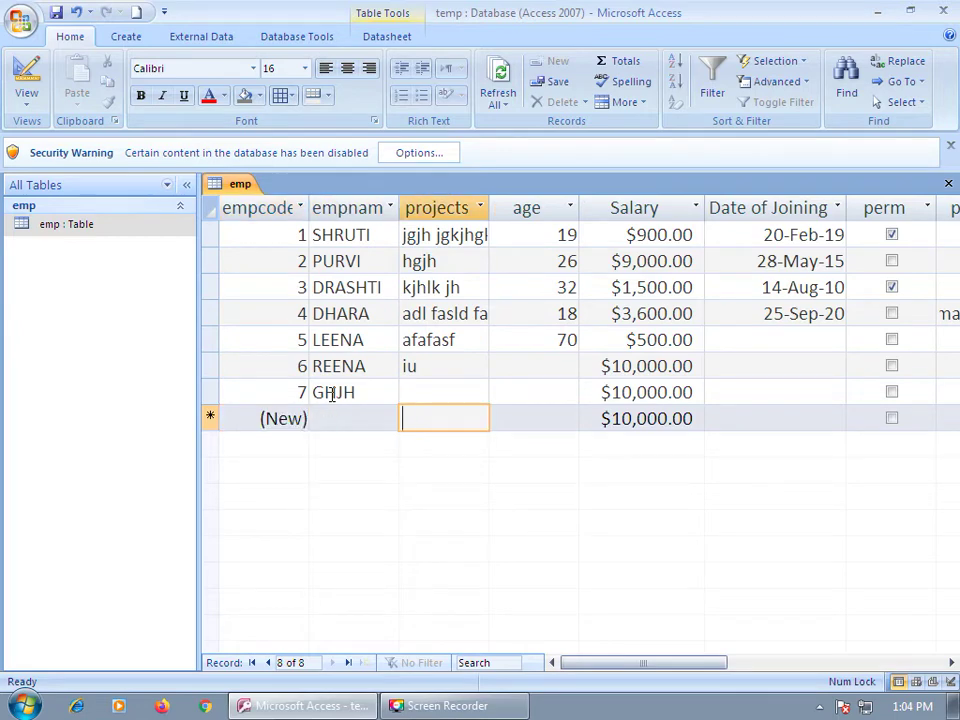
{"action": "type", "text": "yu"}
{"action": "left_click", "coordinate": [333, 400]}
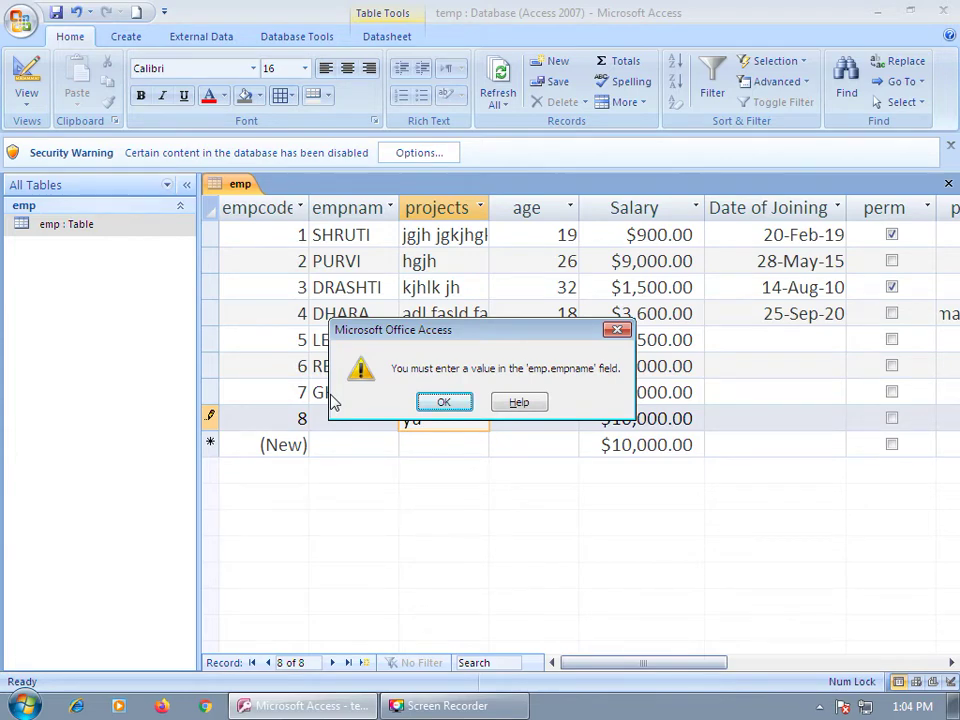
{"action": "key", "text": "Return"}
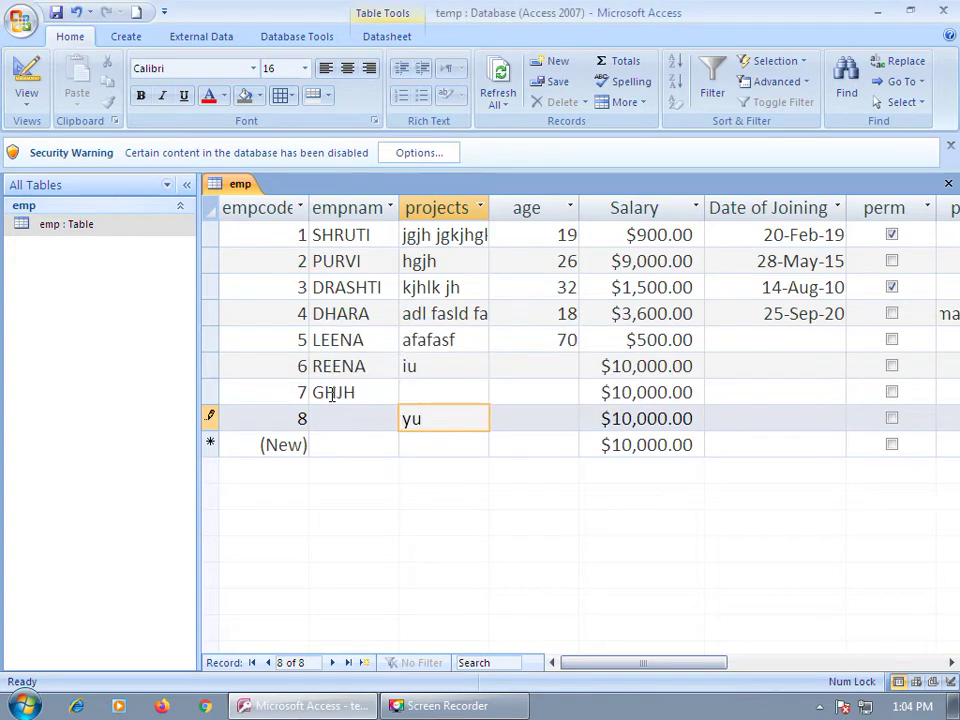
- Try to enter the zero-length string "" as the employee name in the record with empcode 8
{"action": "key", "text": "shift+Tab"}
{"action": "type", "text": "\"\""}
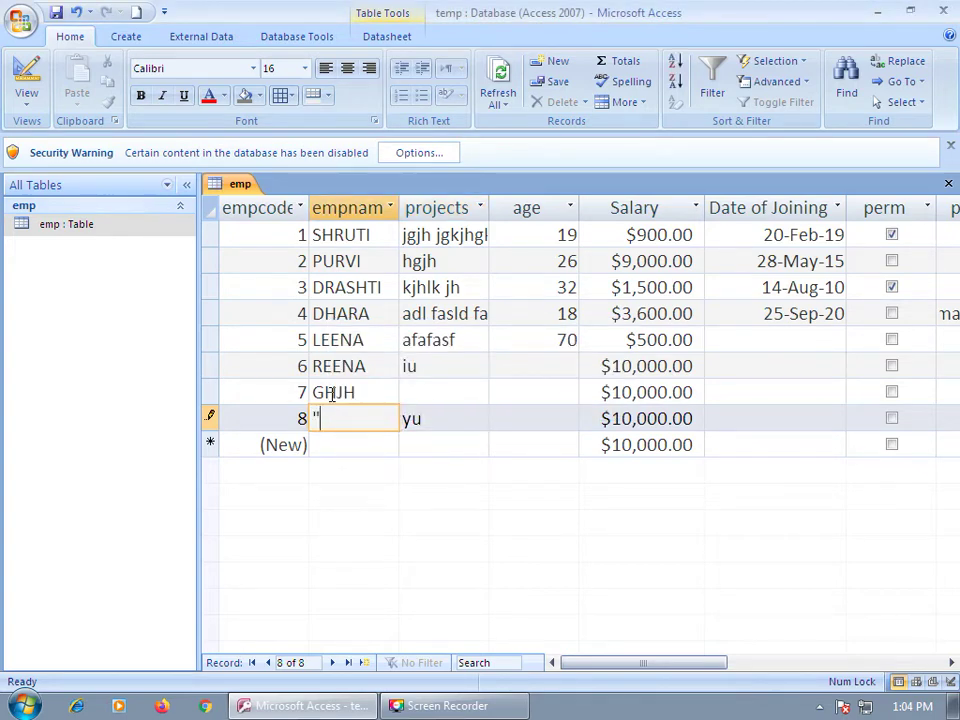
{"action": "key", "text": "Tab"}
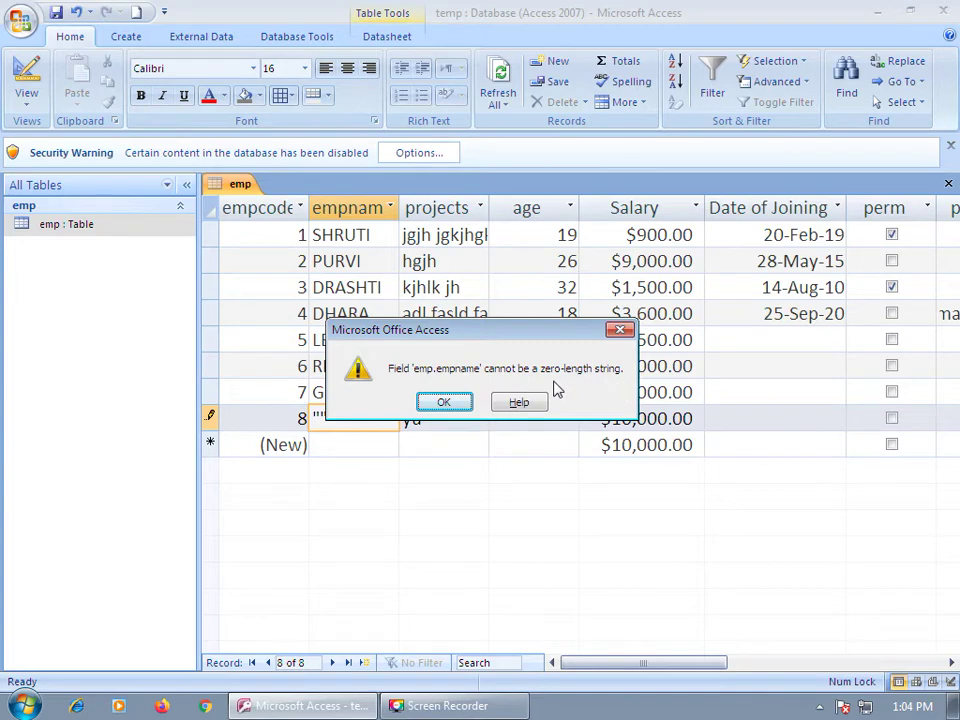
{"action": "left_click", "coordinate": [445, 404]}
- Enter "ppp" as the employee name in the record with empcode 8 and return to the table design
{"action": "key", "text": "BackSpace"}
{"action": "key", "text": "BackSpace"}
{"action": "type", "text": "ppp"}
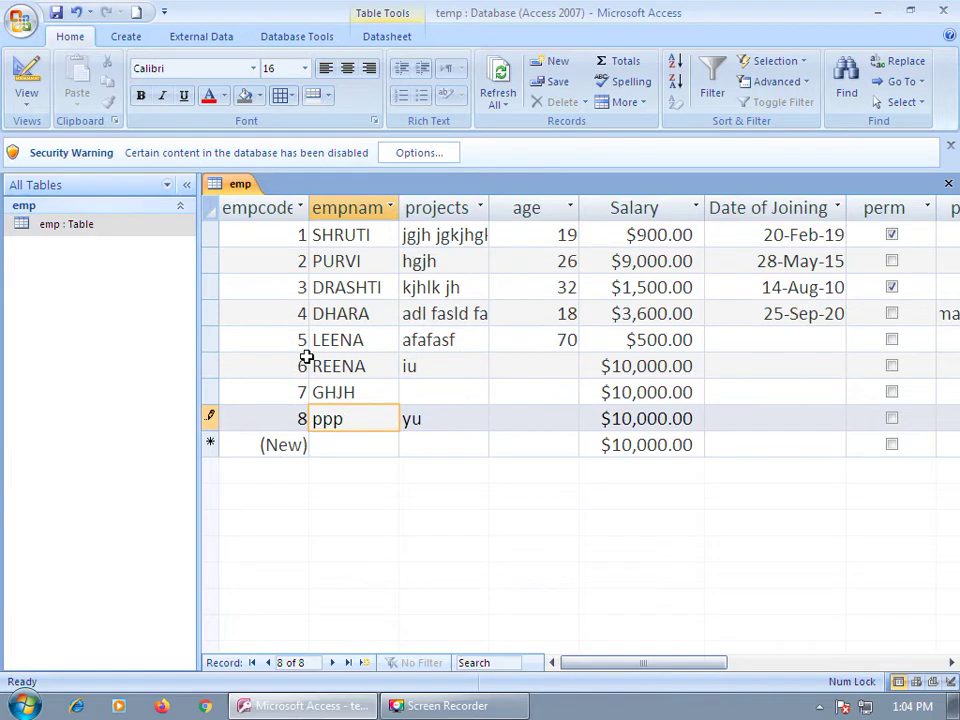
{"action": "left_click", "coordinate": [26, 66]}
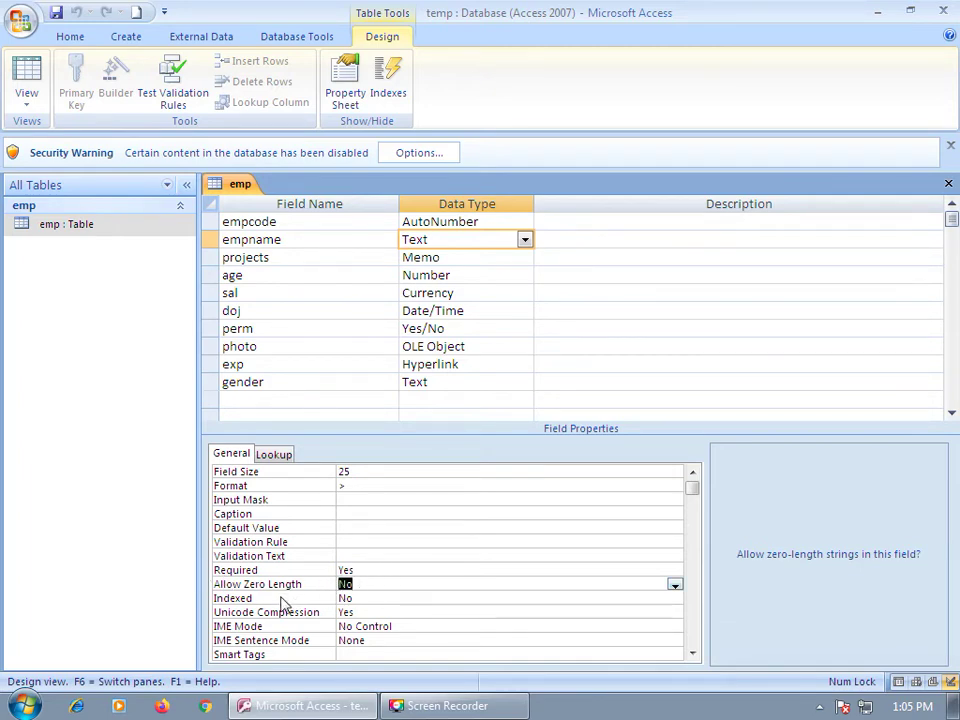
- Check the Required property of the empname field and return to the records
{"action": "left_click", "coordinate": [368, 569]}
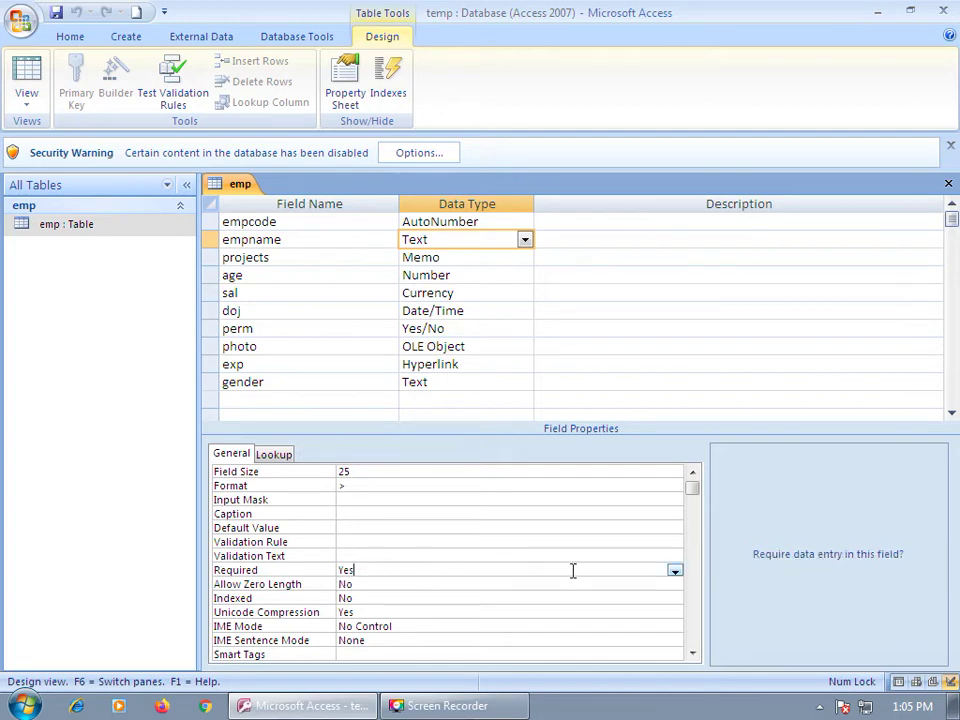
{"action": "double_click", "coordinate": [675, 576]}
{"action": "double_click", "coordinate": [672, 580]}
{"action": "double_click", "coordinate": [674, 576]}
{"action": "double_click", "coordinate": [675, 577]}
{"action": "double_click", "coordinate": [675, 578]}
{"action": "double_click", "coordinate": [397, 571]}
{"action": "left_click", "coordinate": [27, 80]}
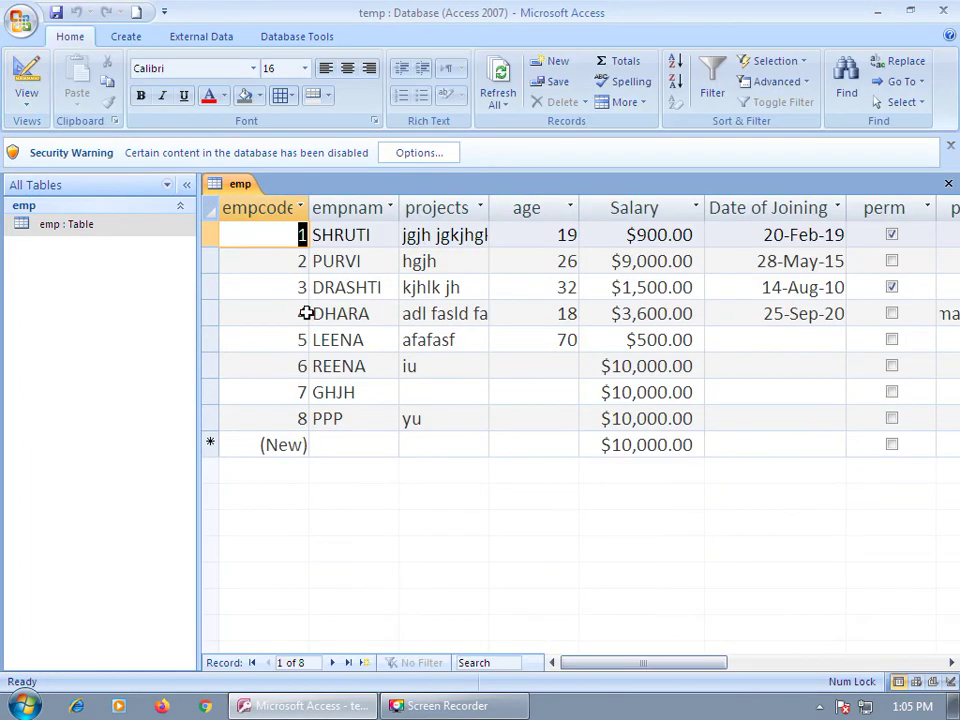
- Erase the employee name in the record with empcode 8, try leaving it blank, and try the zero-length string "" instead
{"action": "left_click_drag", "start_coordinate": [351, 420], "coordinate": [249, 418]}
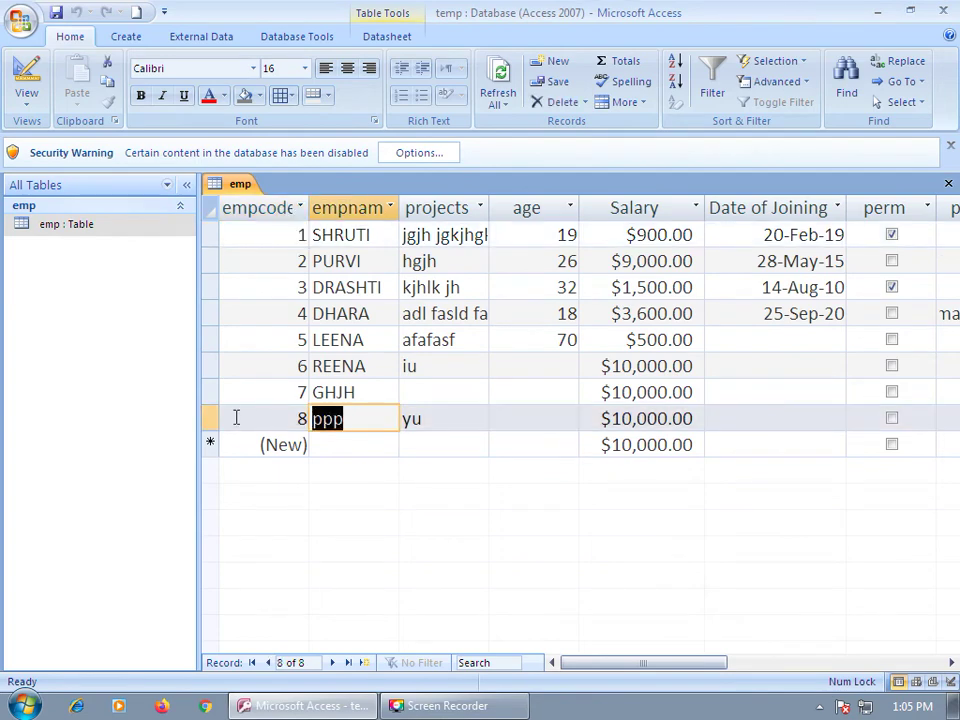
{"action": "key", "text": "Delete"}
{"action": "left_click", "coordinate": [237, 419]}
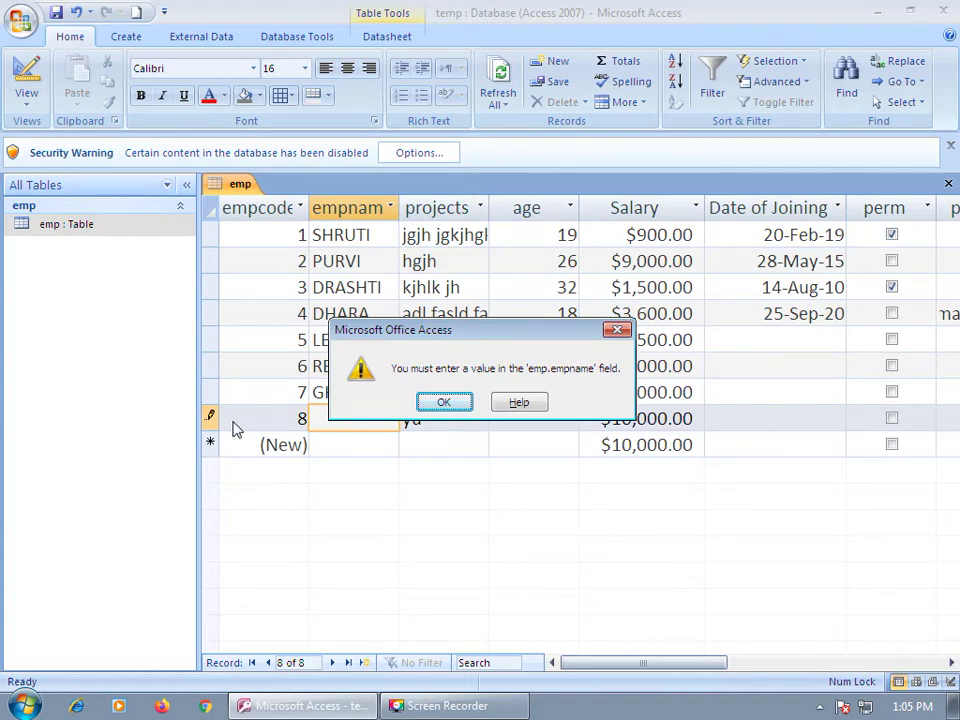
{"action": "left_click", "coordinate": [446, 405]}
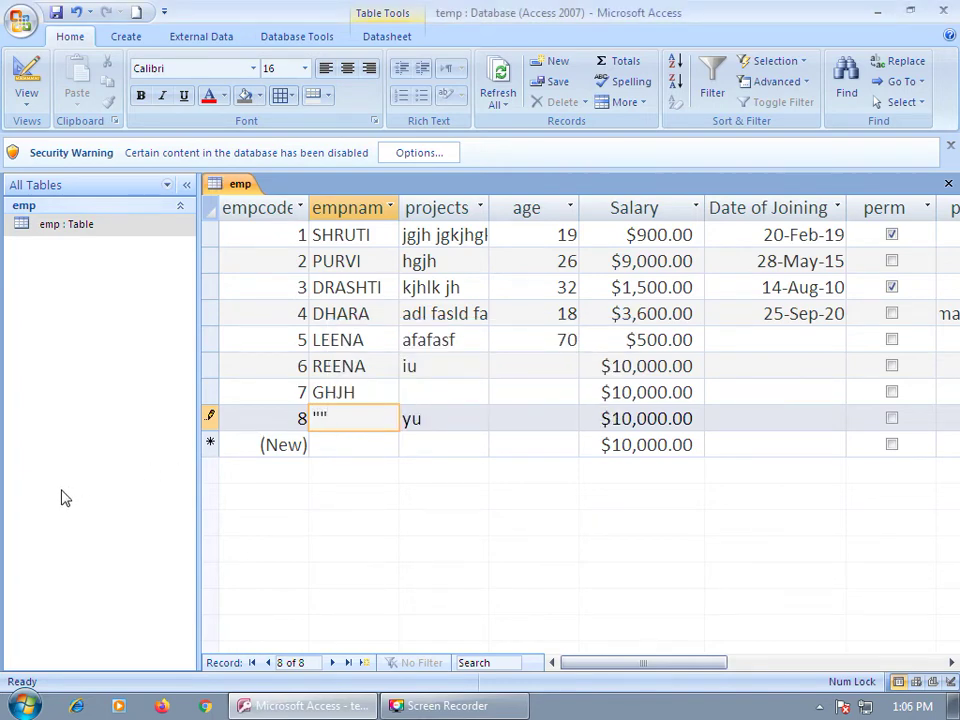
{"action": "key", "text": "Return"}
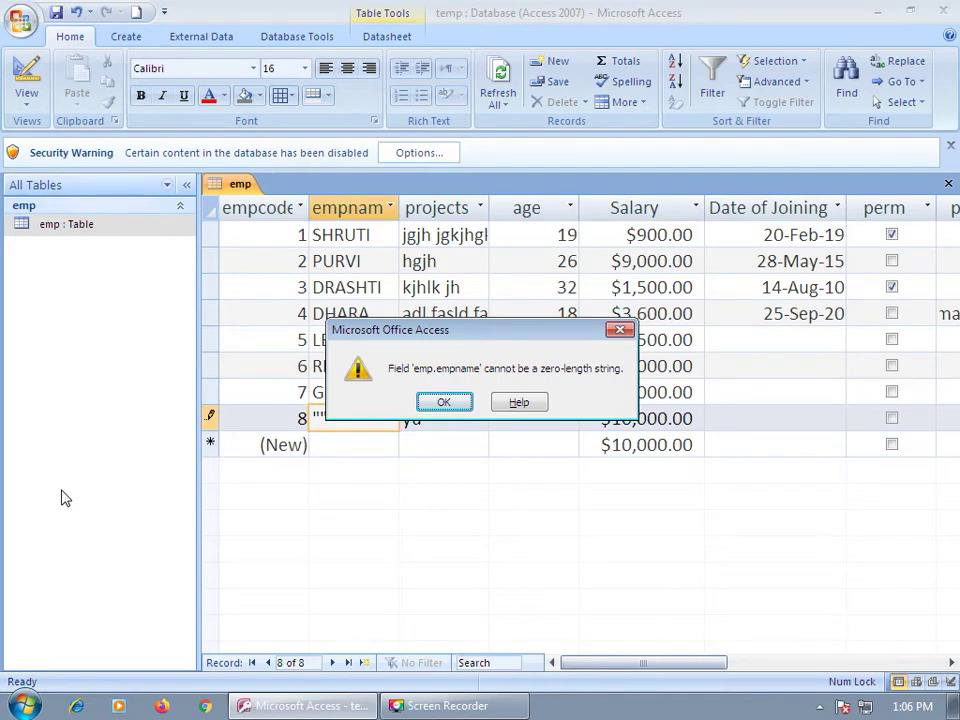
{"action": "key", "text": "Return"}
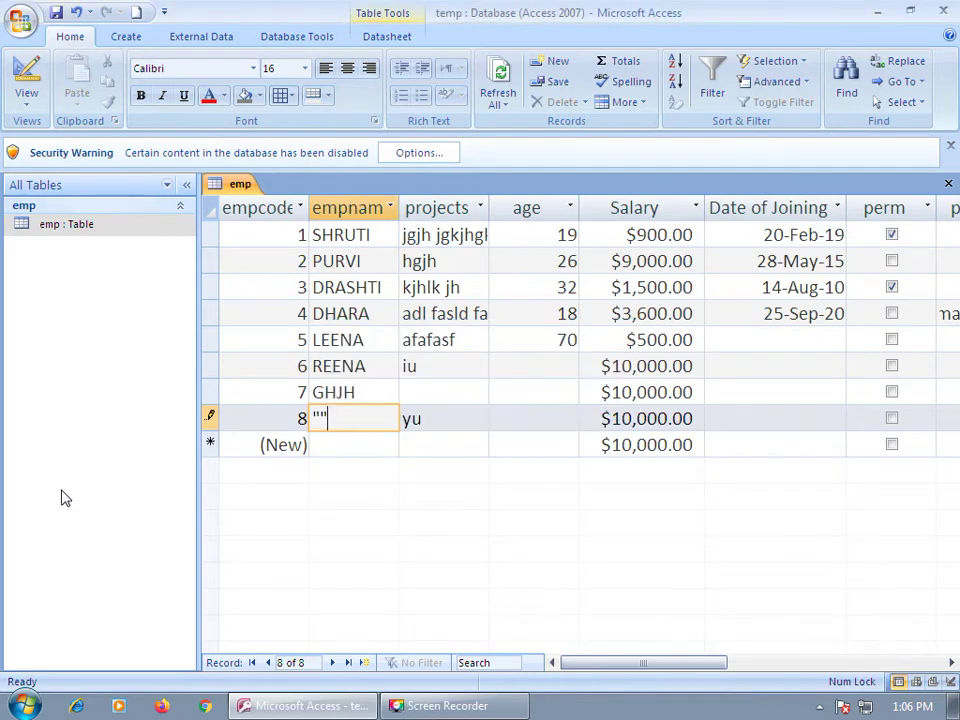
- Replace the zero-length employee name in the record with empcode 8 with "oo" and return to the table design
{"action": "left_click", "coordinate": [26, 80]}
{"action": "left_click", "coordinate": [440, 404]}
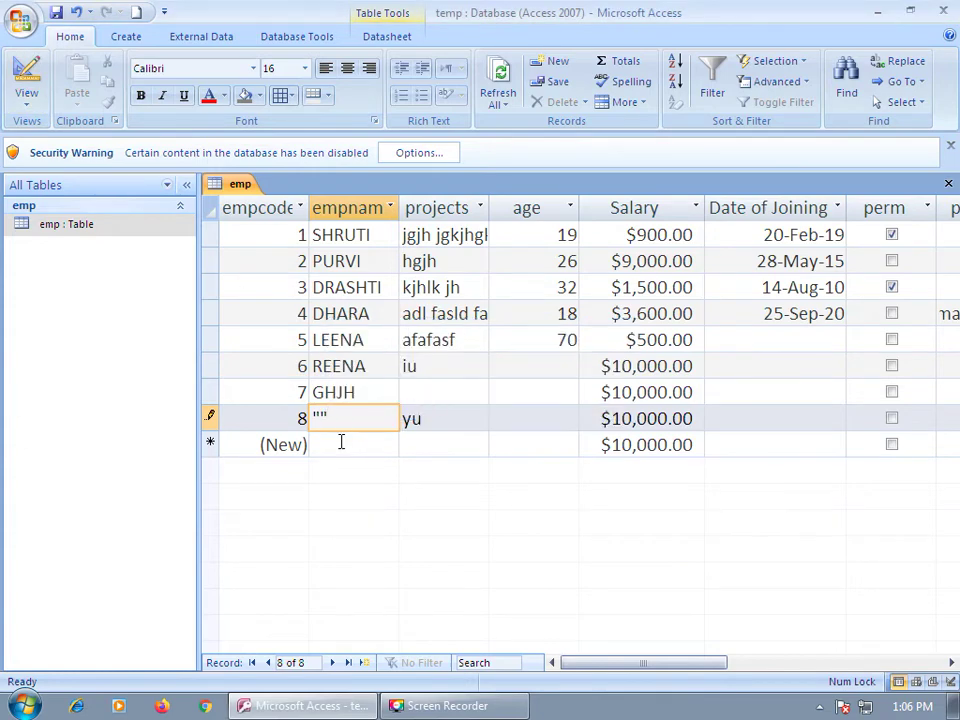
{"action": "type", "text": "oo"}
{"action": "left_click", "coordinate": [24, 82]}
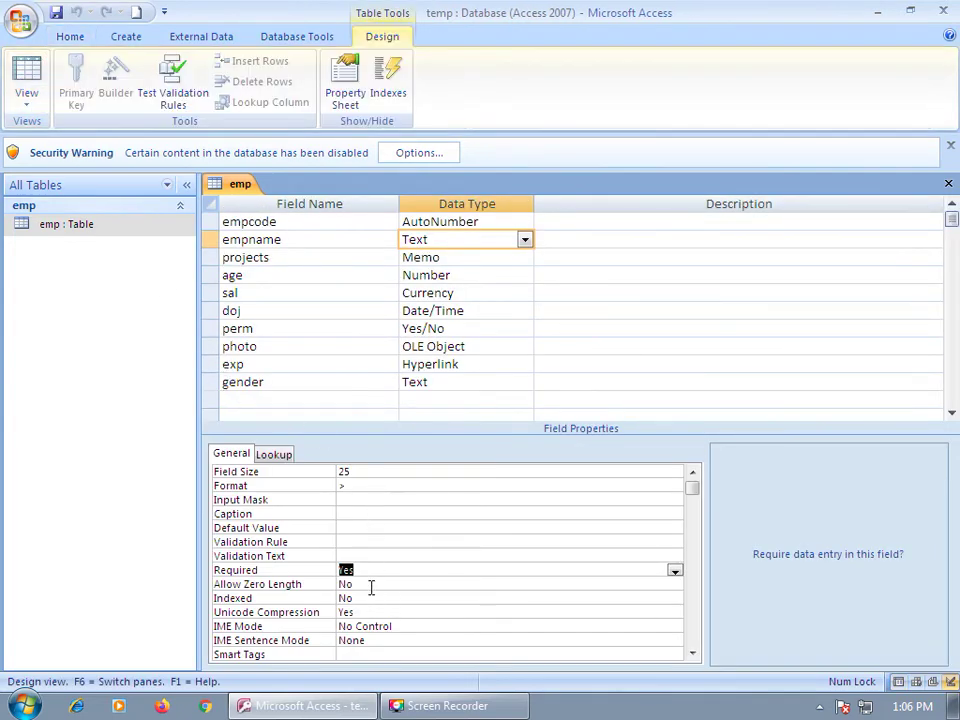
- Set the empname field's Allow Zero Length property to Yes, save the table and return to the records
{"action": "left_click", "coordinate": [494, 585]}
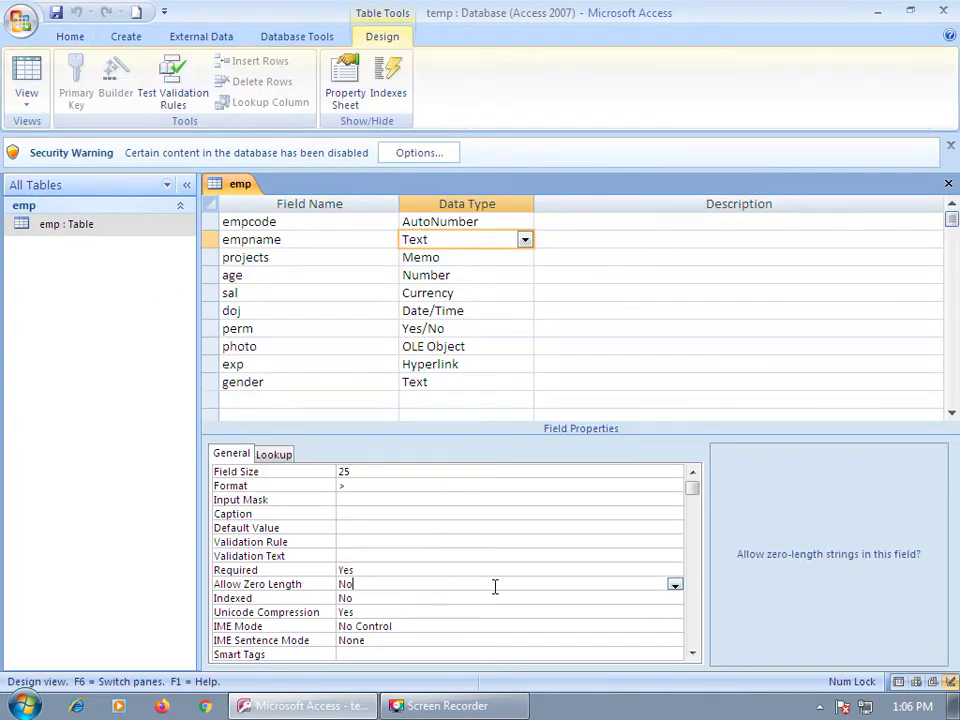
{"action": "left_click", "coordinate": [675, 586]}
{"action": "left_click", "coordinate": [350, 597]}
{"action": "left_click", "coordinate": [26, 75]}
{"action": "left_click", "coordinate": [440, 405]}
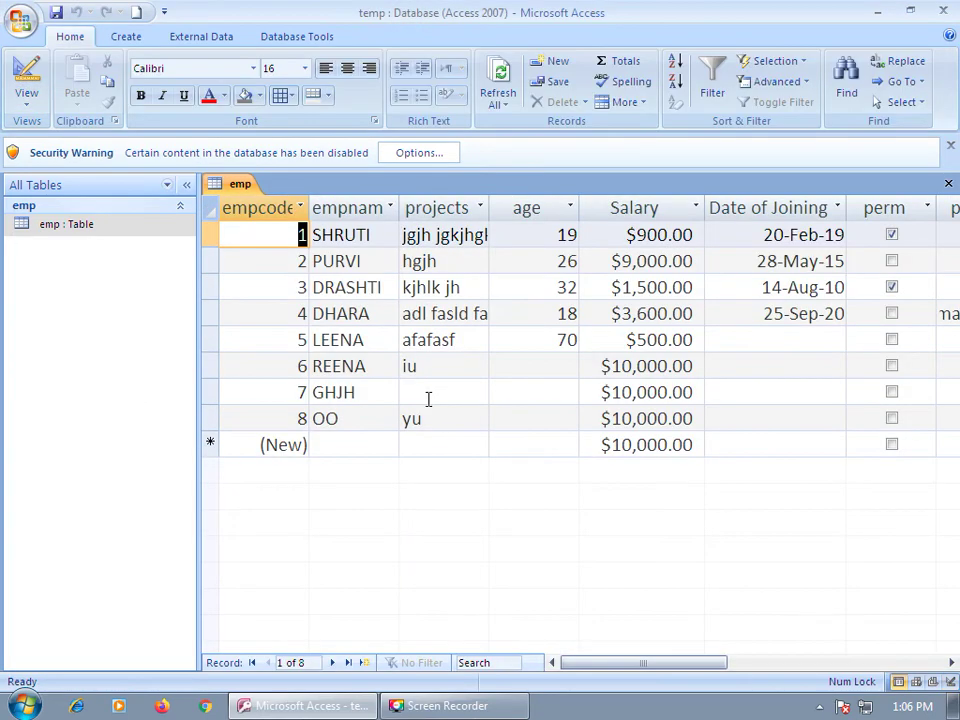
- Replace the projects value in the record with empcode 8 with the zero-length string "" and save the record
{"action": "left_click", "coordinate": [418, 394]}
{"action": "key", "text": "Down"}
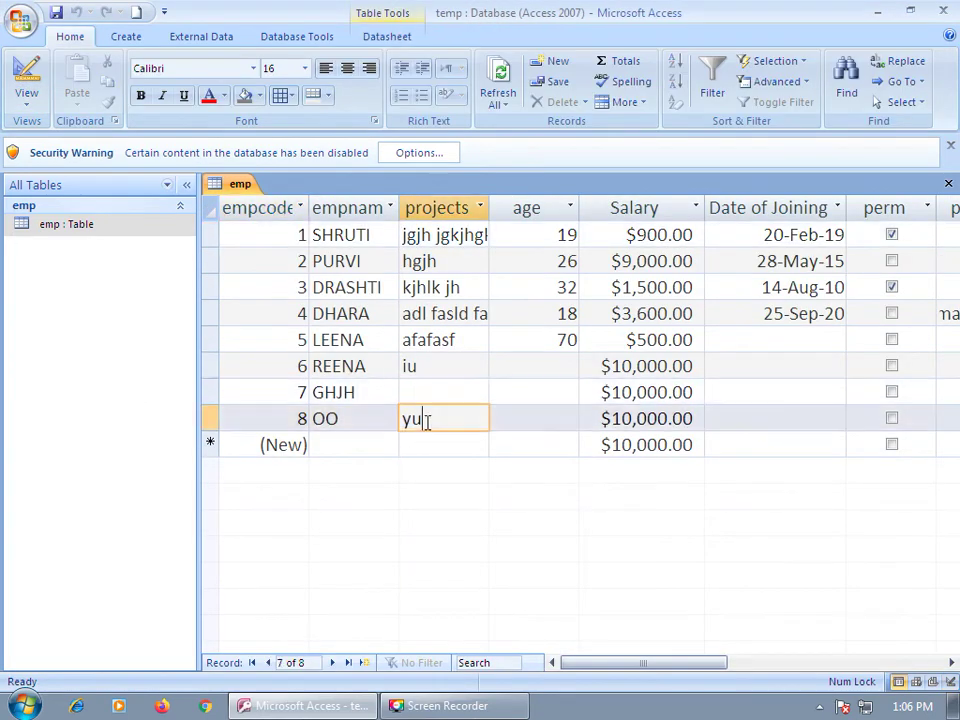
{"action": "type", "text": "\""}
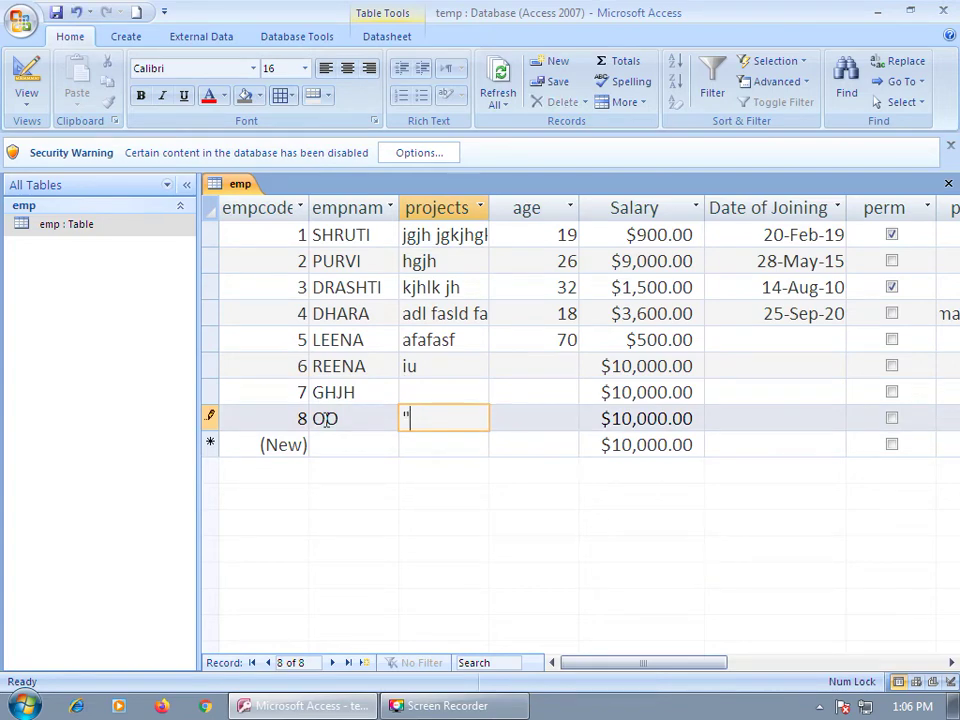
{"action": "type", "text": "\""}
{"action": "key", "text": "Tab"}
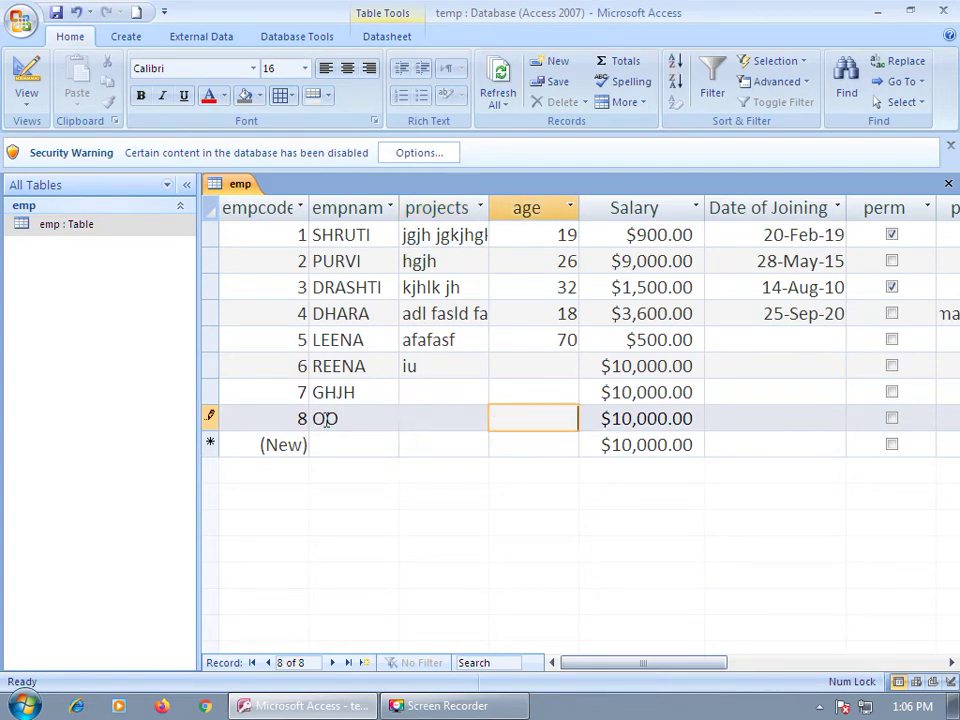
{"action": "key", "text": "Tab"}
{"action": "key", "text": "Down"}
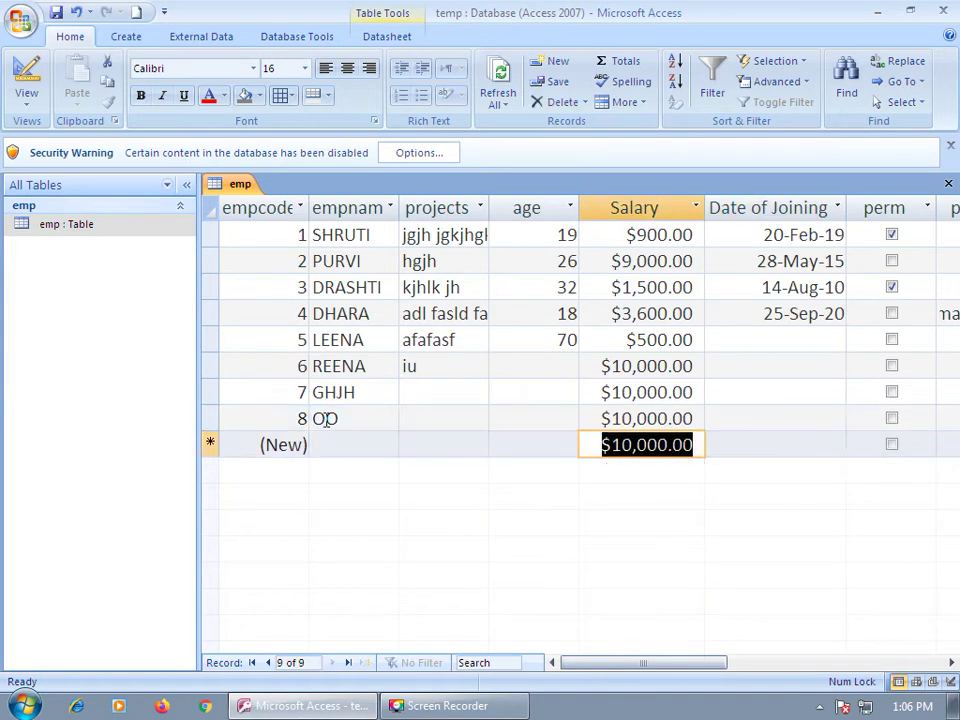
{"action": "key", "text": "shift+Tab"}
{"action": "key", "text": "shift+Tab"}
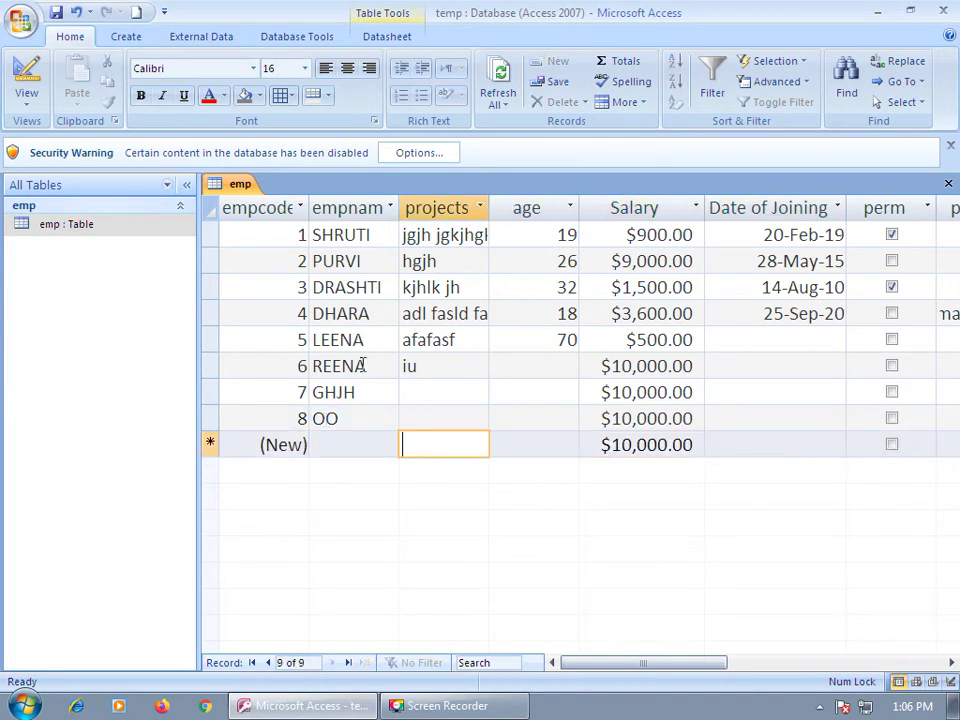
- Examine the empname field's Indexed property in the table design and the order of the records in the emp table
{"action": "left_click", "coordinate": [14, 85]}
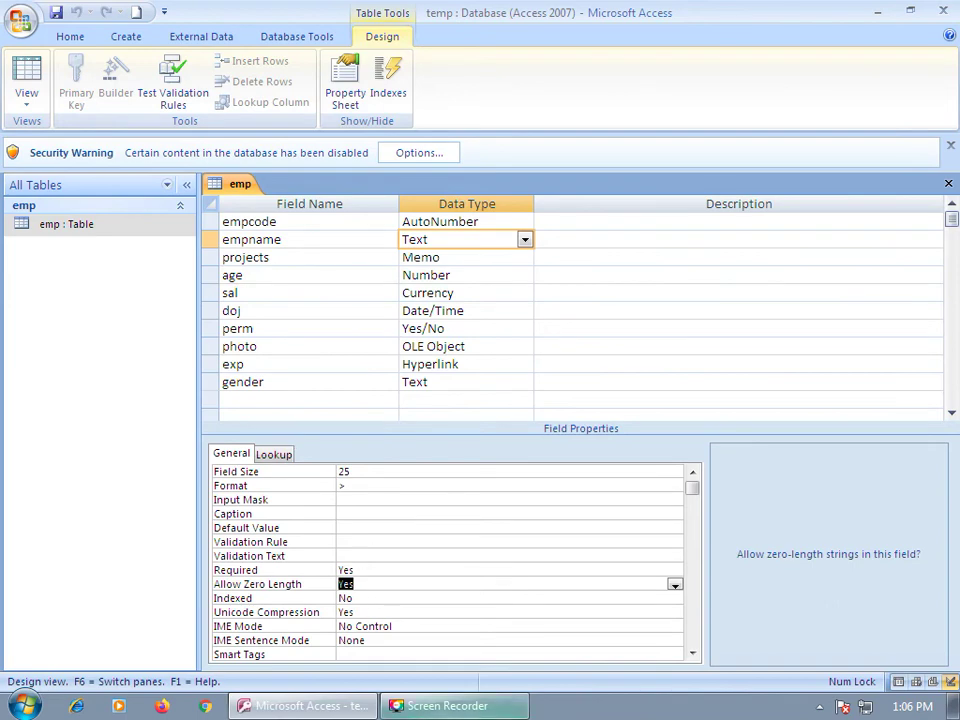
{"action": "left_click", "coordinate": [363, 598]}
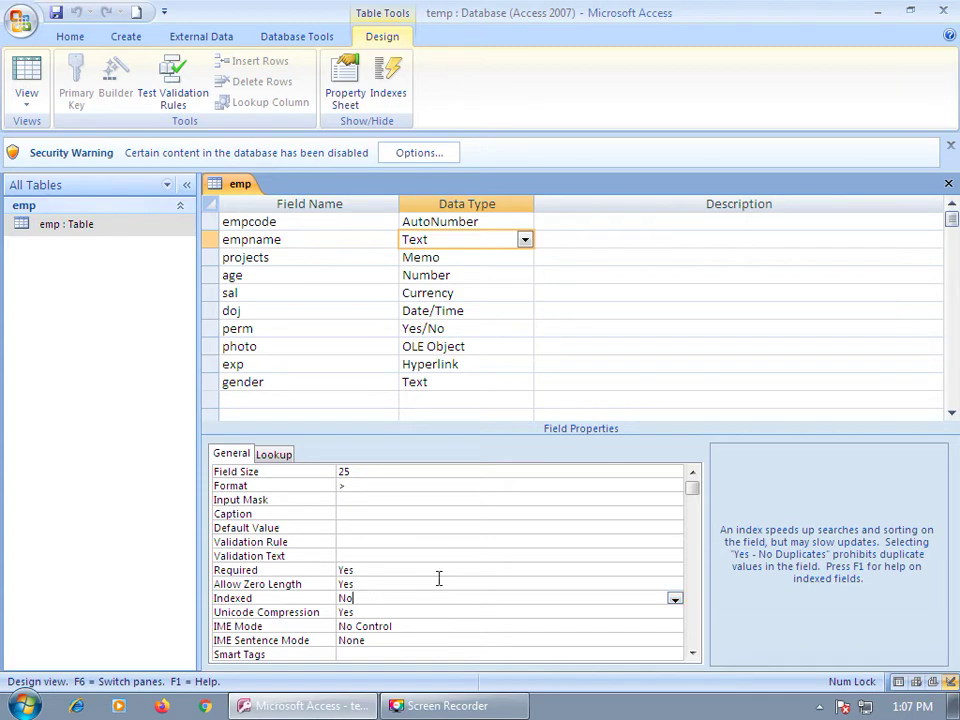
{"action": "left_click", "coordinate": [18, 86]}
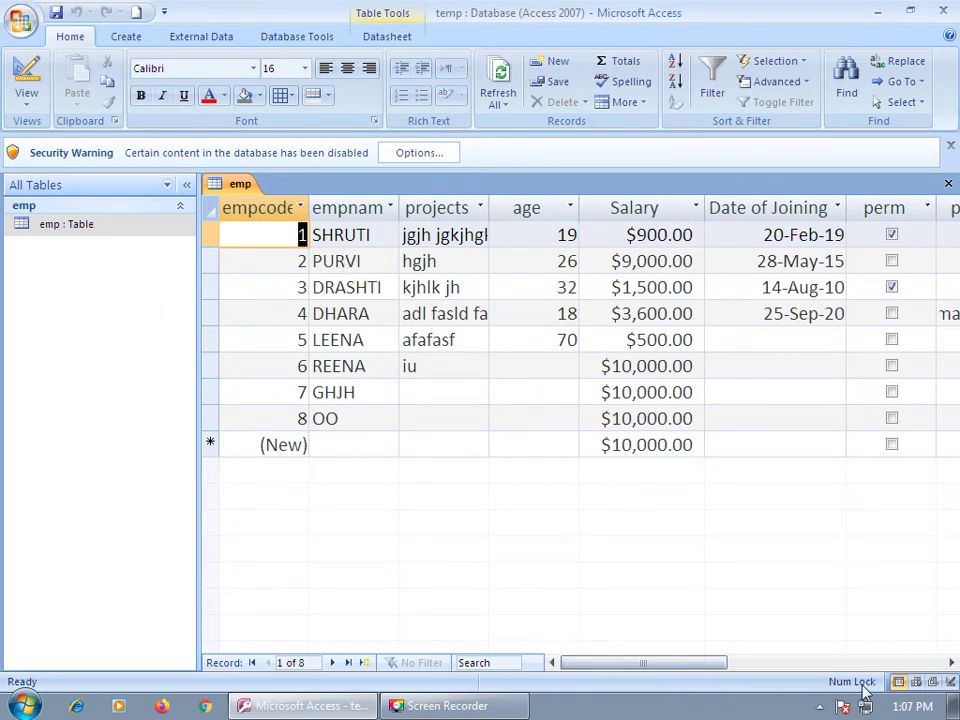
{"action": "key", "text": "ctrl+period"}
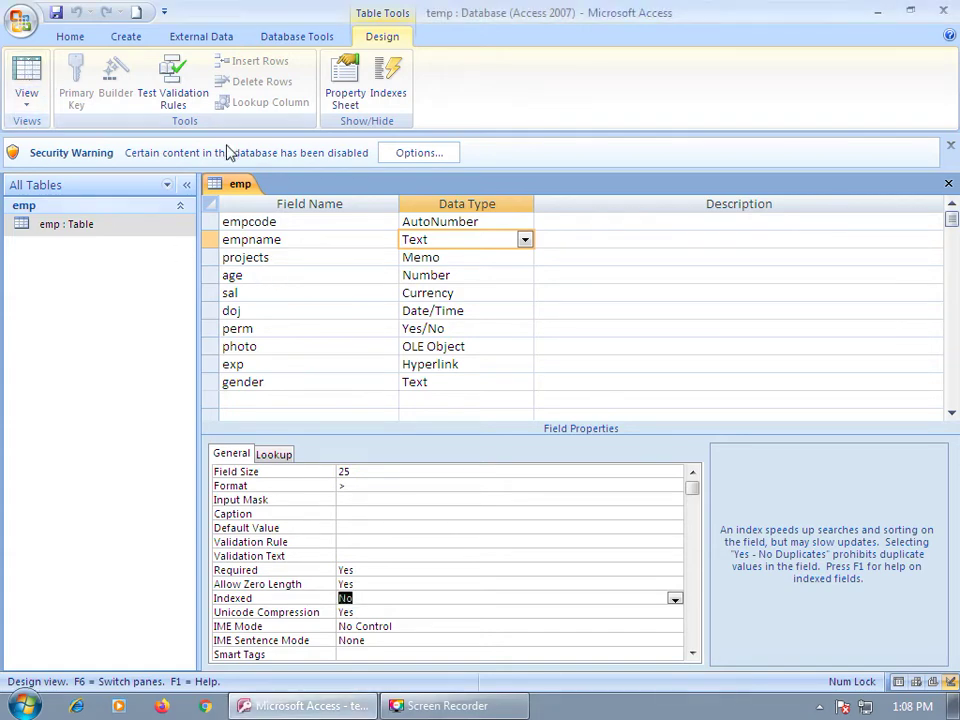
{"action": "left_click", "coordinate": [26, 80]}
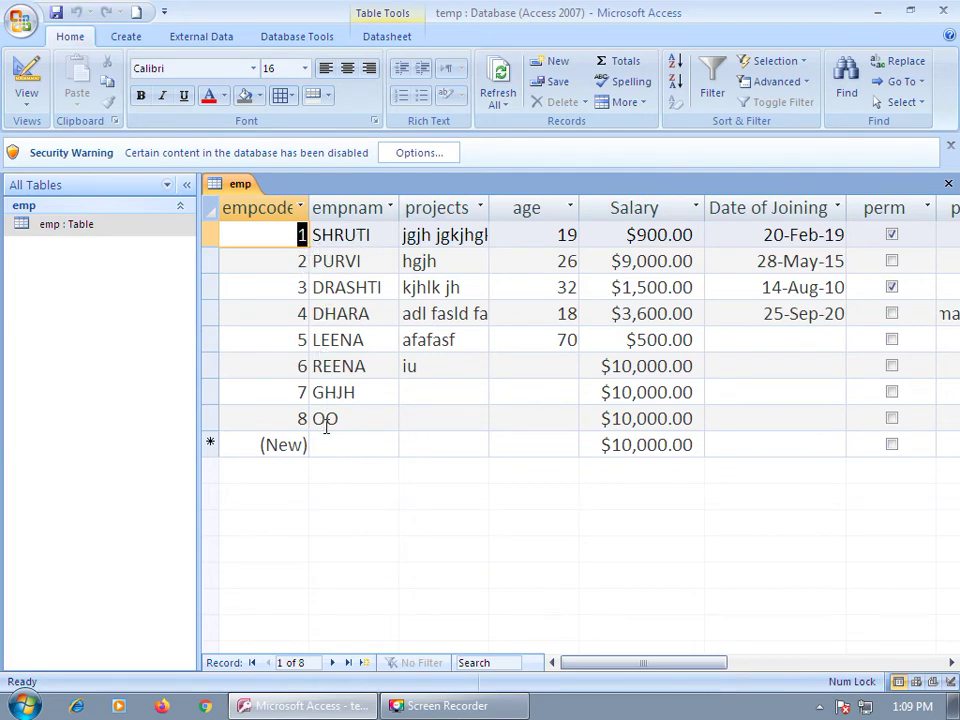
- Set the empname field's Indexed property to Yes (Duplicates OK), save the table and view the records
{"action": "left_click", "coordinate": [31, 86]}
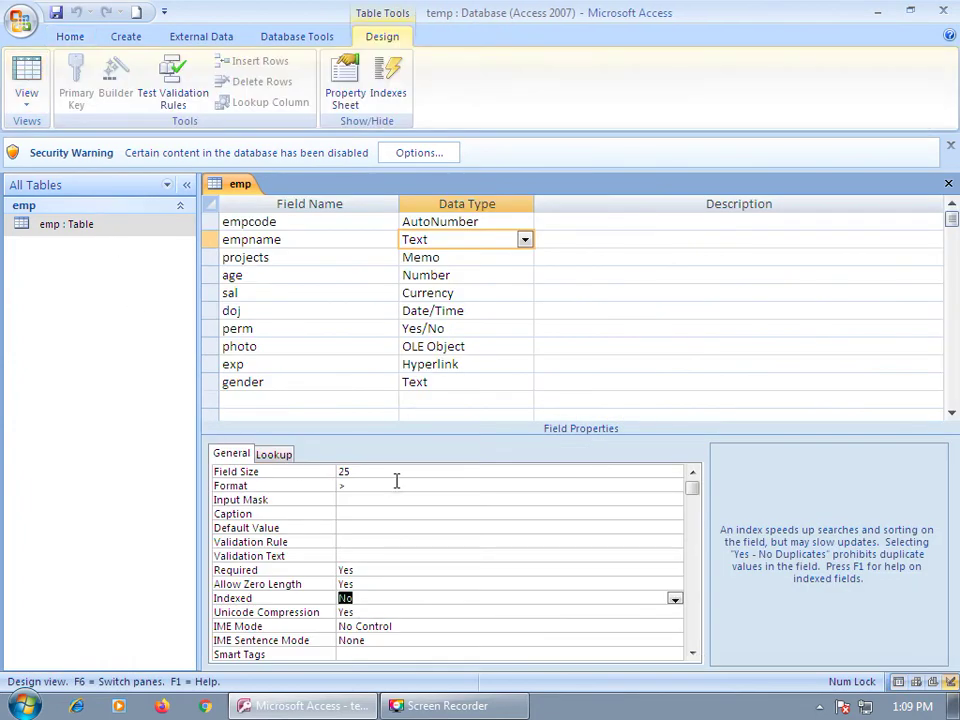
{"action": "left_click", "coordinate": [249, 240]}
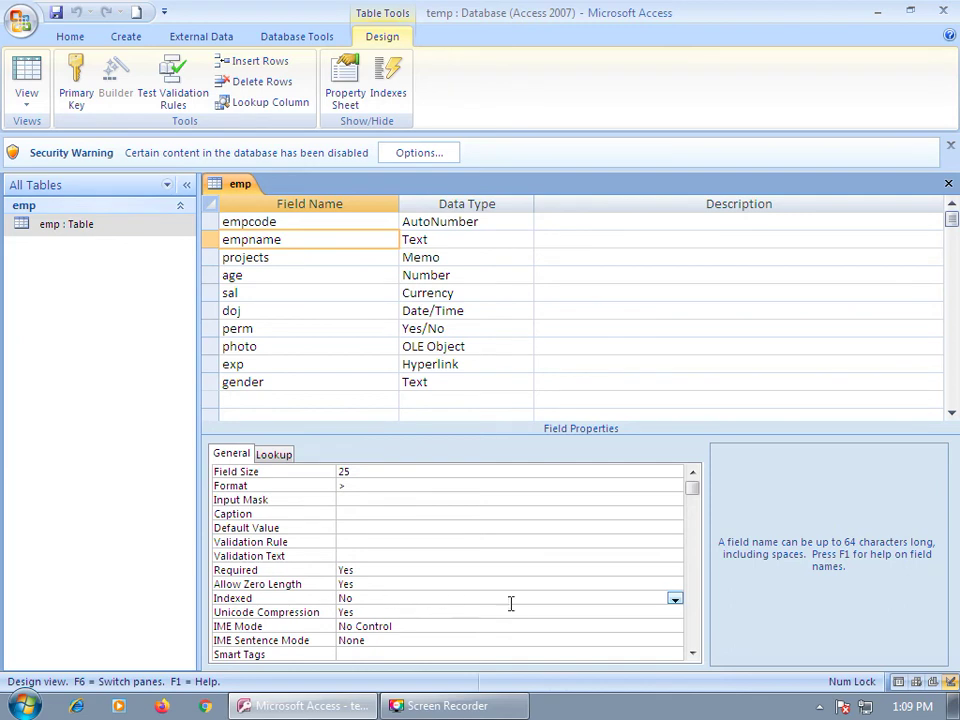
{"action": "left_click", "coordinate": [675, 599]}
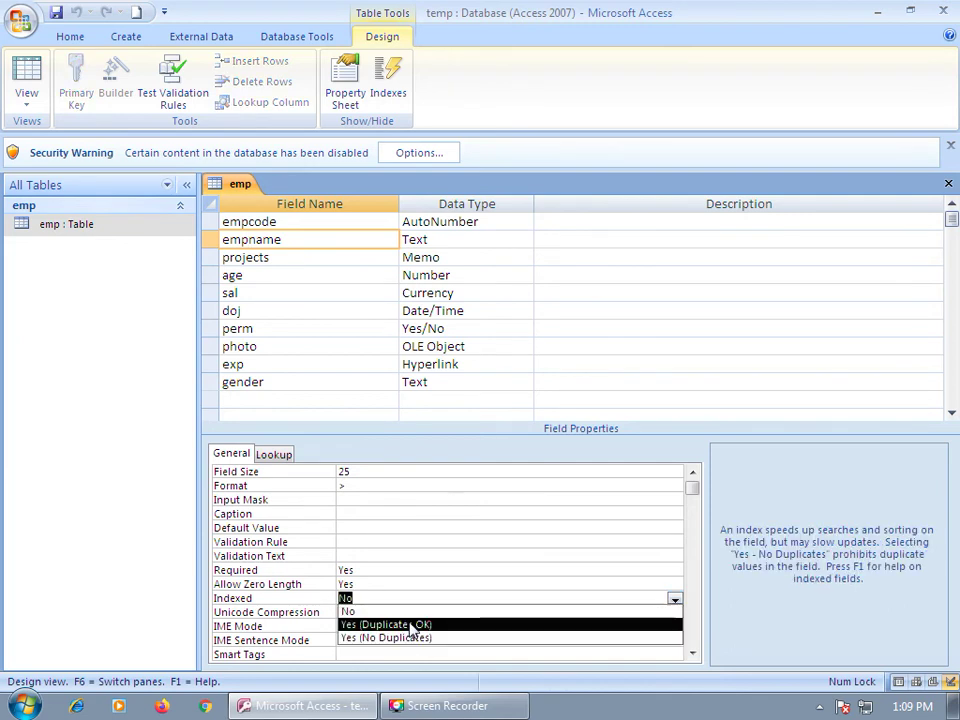
{"action": "left_click", "coordinate": [388, 624]}
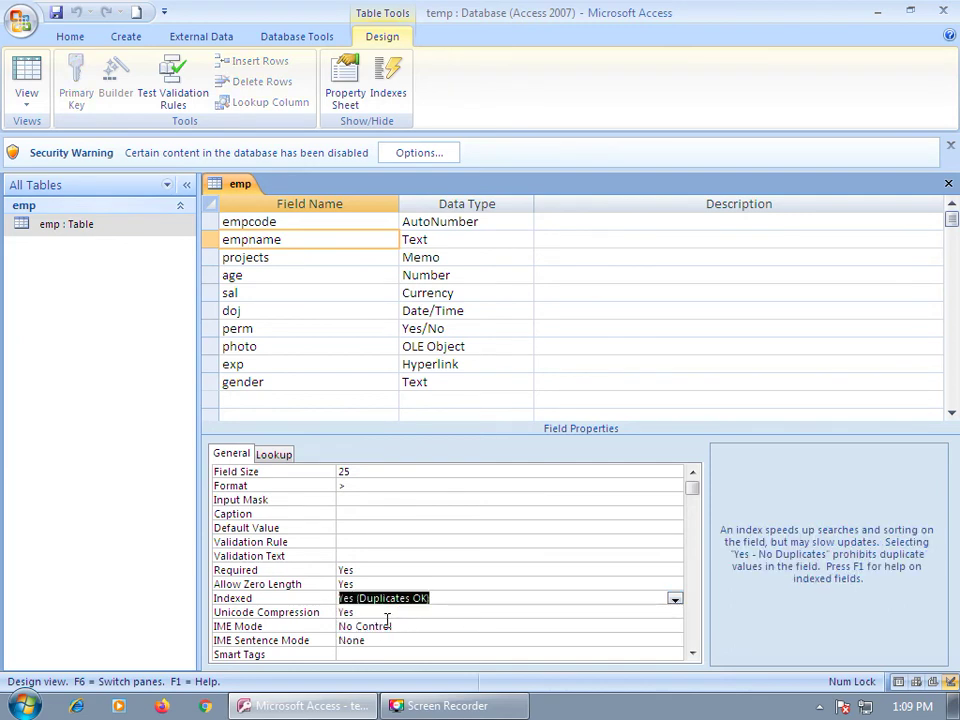
{"action": "left_click", "coordinate": [28, 70]}
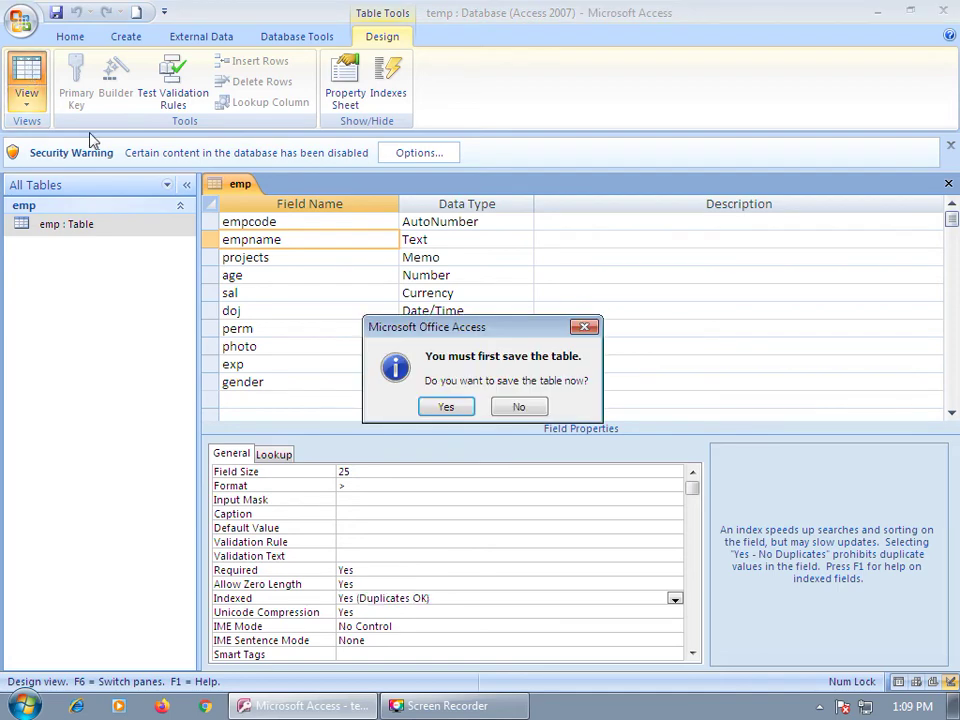
{"action": "left_click", "coordinate": [446, 407]}
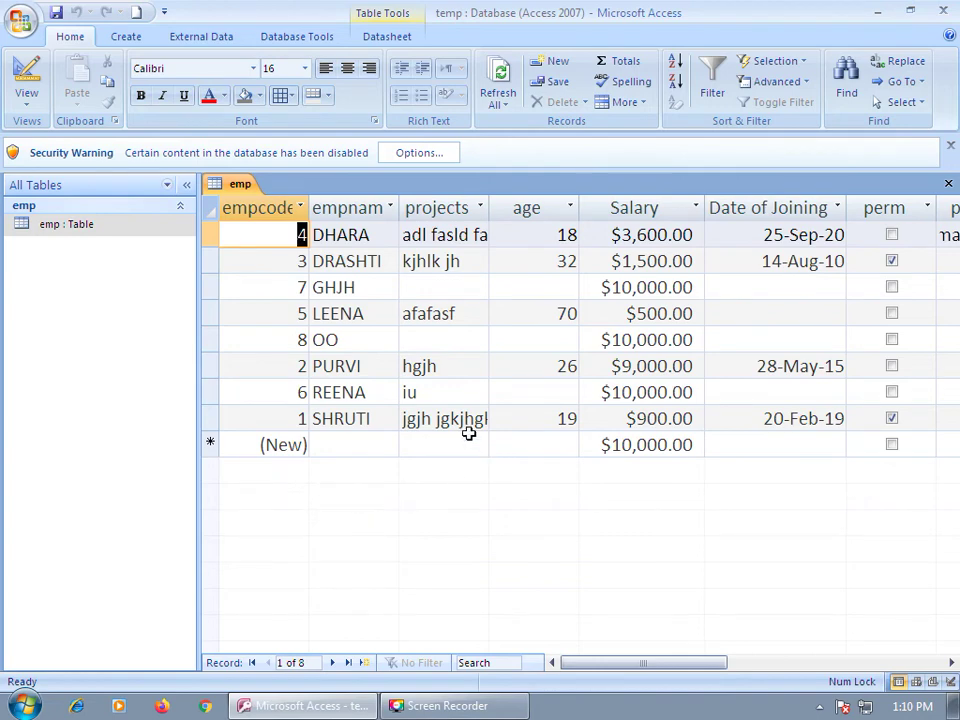
- Return to the table design and set the empname field's Indexed property to No
{"action": "left_click", "coordinate": [24, 85]}
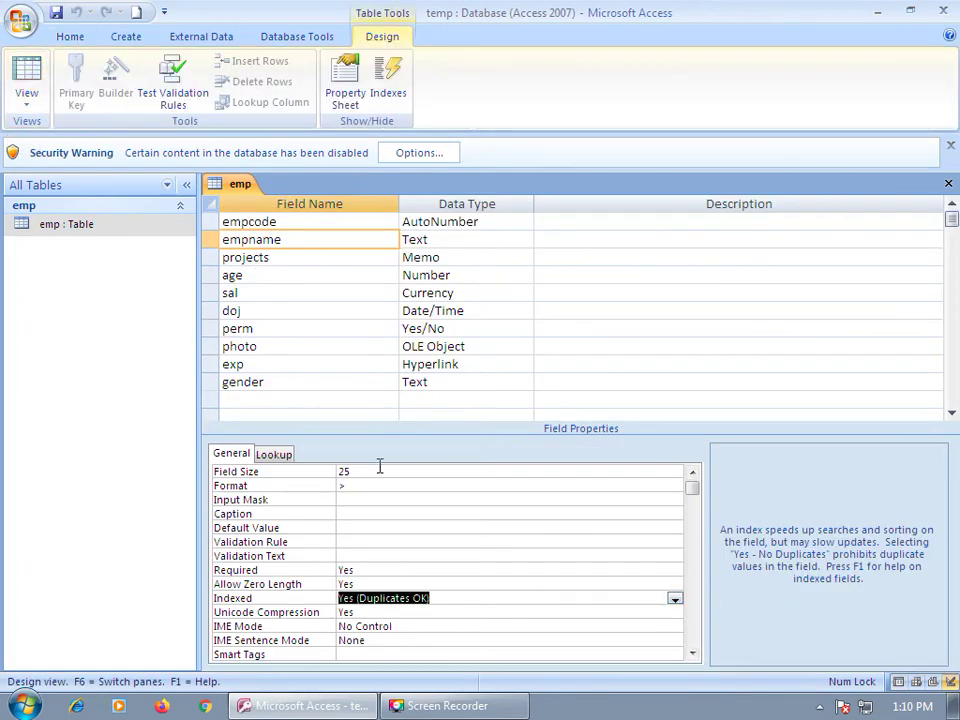
{"action": "left_click", "coordinate": [675, 599]}
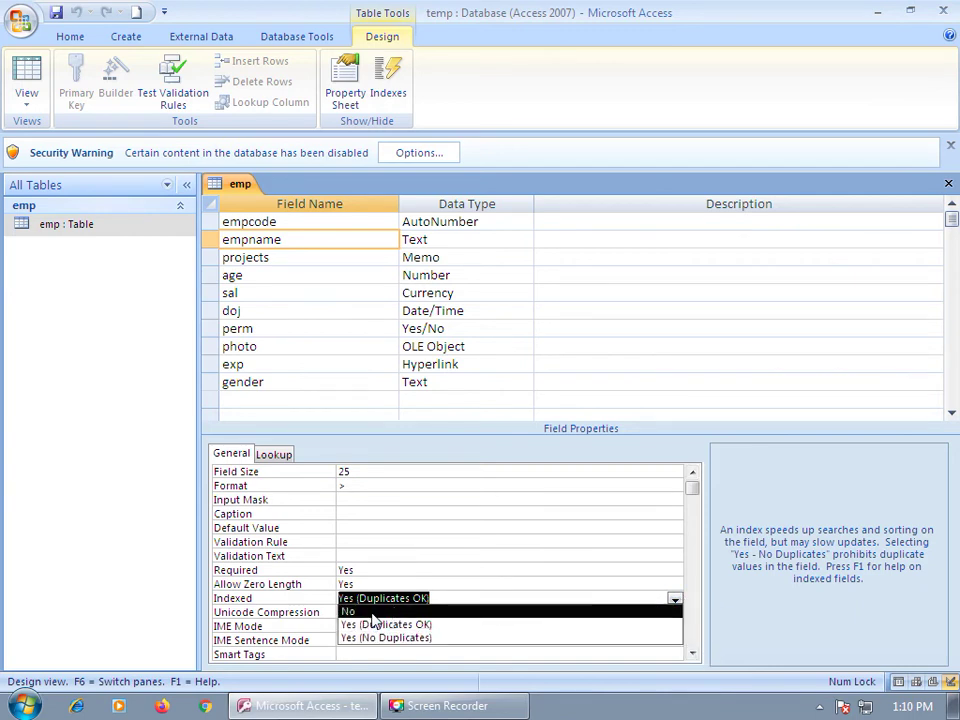
{"action": "left_click", "coordinate": [454, 612]}
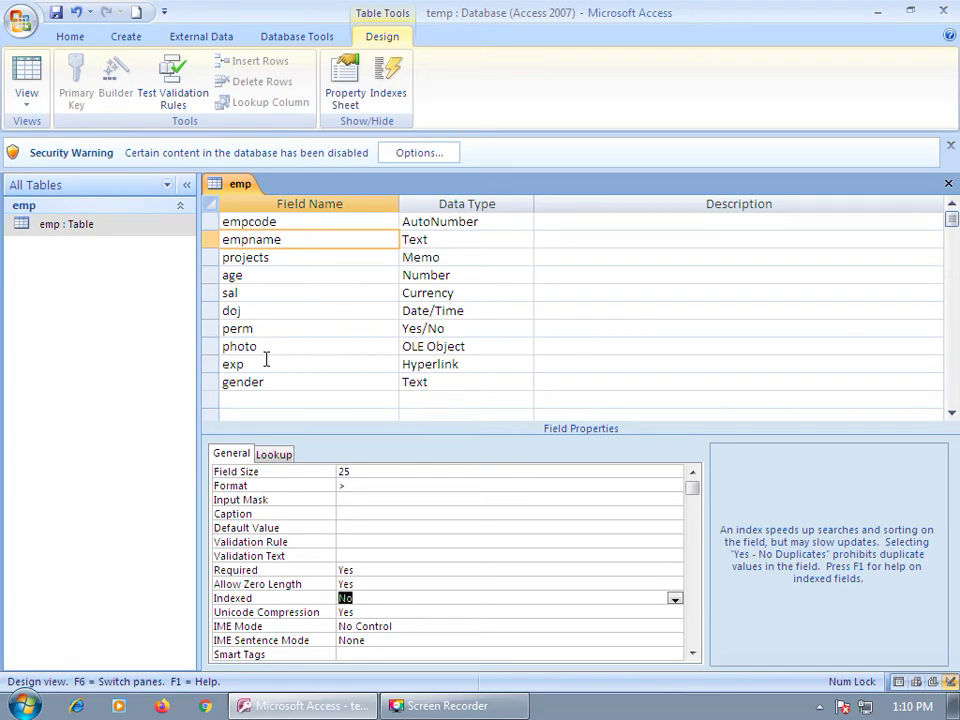
- Set the age field's Indexed property to Yes (Duplicates OK), save the table and view the records
{"action": "left_click", "coordinate": [270, 274]}
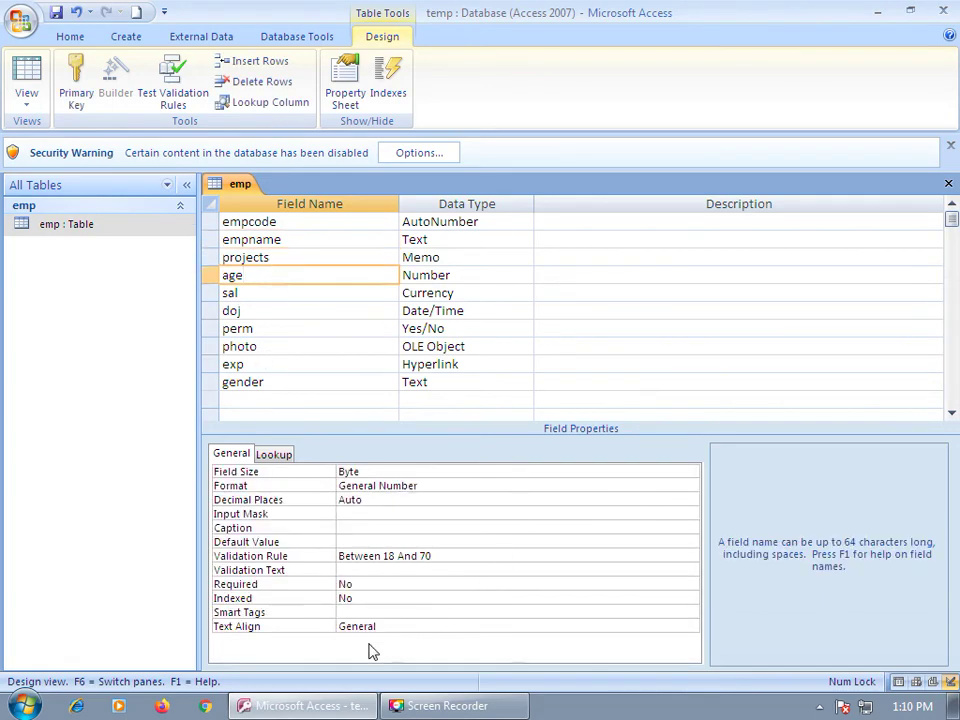
{"action": "left_click", "coordinate": [392, 599]}
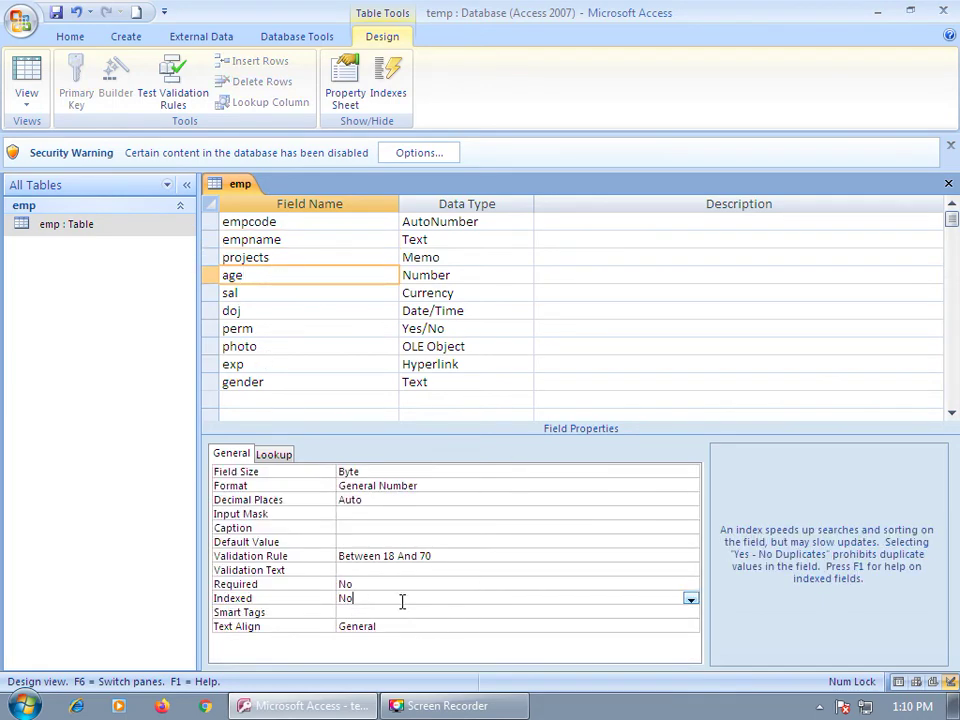
{"action": "left_click", "coordinate": [690, 598]}
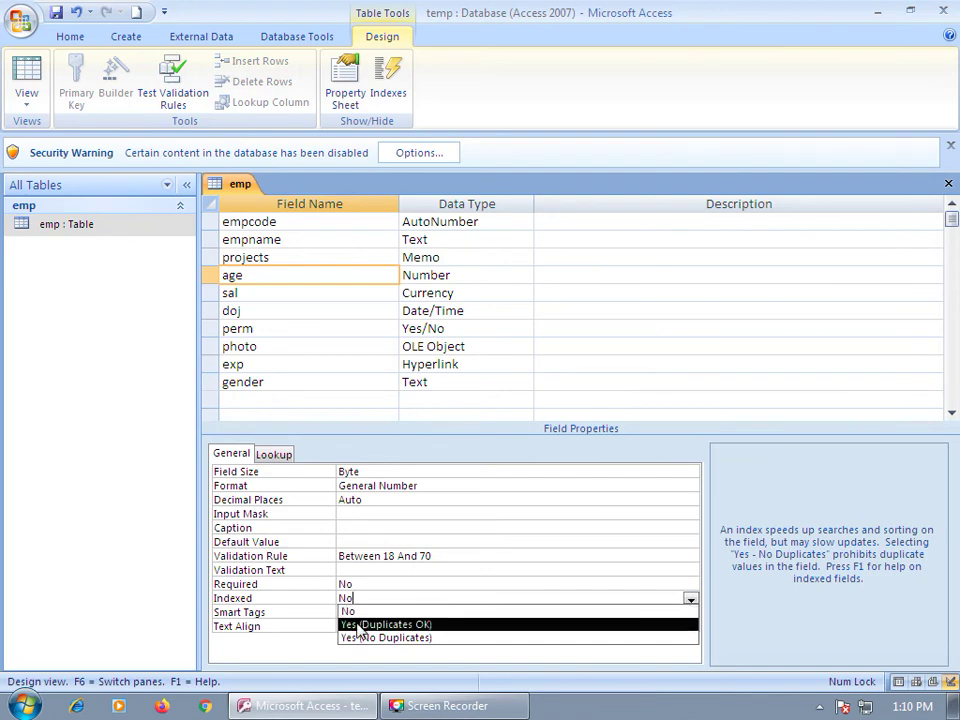
{"action": "left_click", "coordinate": [542, 625]}
{"action": "left_click", "coordinate": [25, 70]}
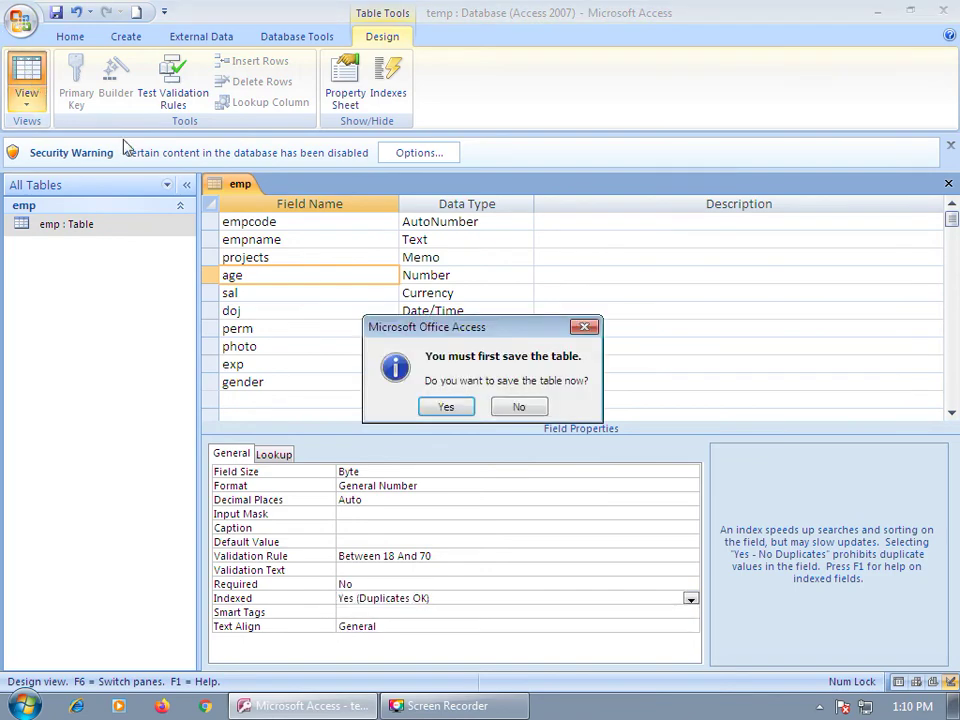
{"action": "left_click", "coordinate": [446, 407]}
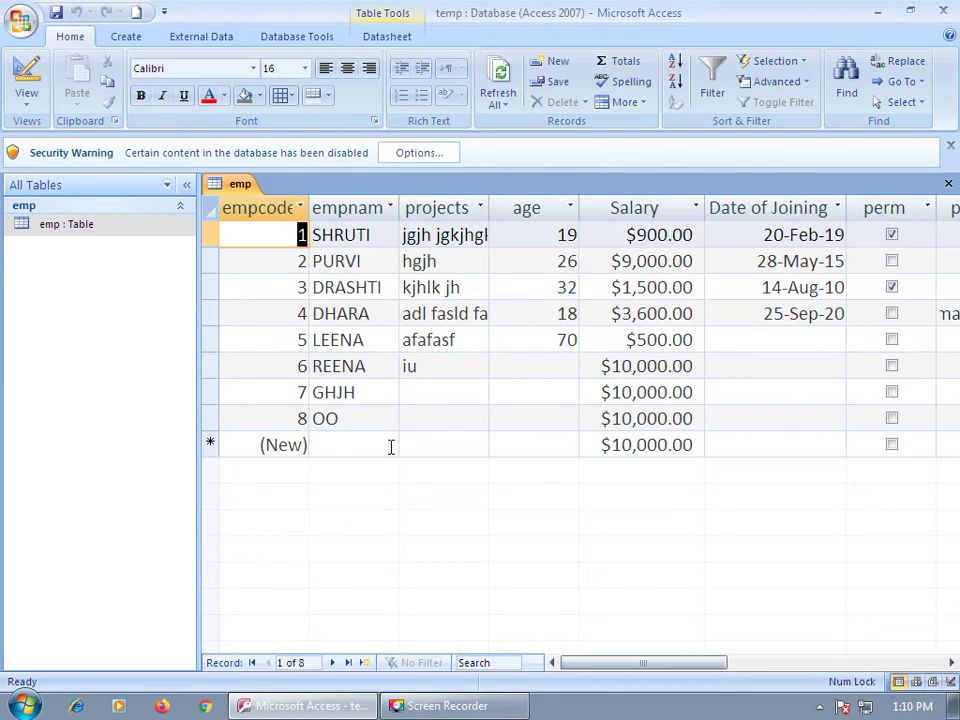
- Check the Indexed settings of the age, empname and empcode fields in the table design and return to the records
{"action": "left_click", "coordinate": [26, 92]}
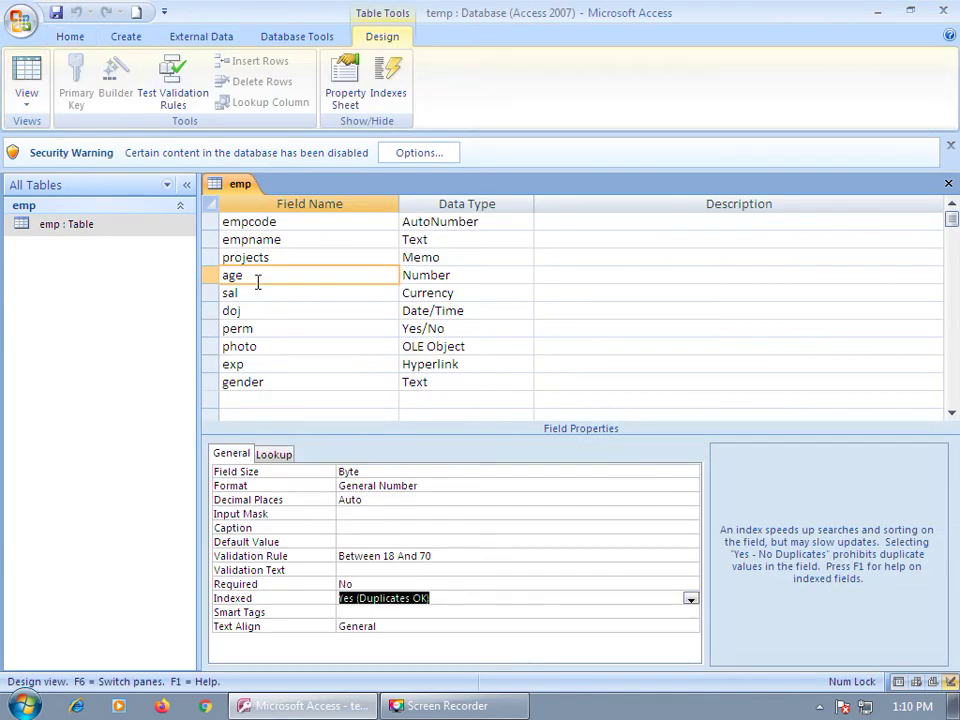
{"action": "left_click", "coordinate": [341, 277]}
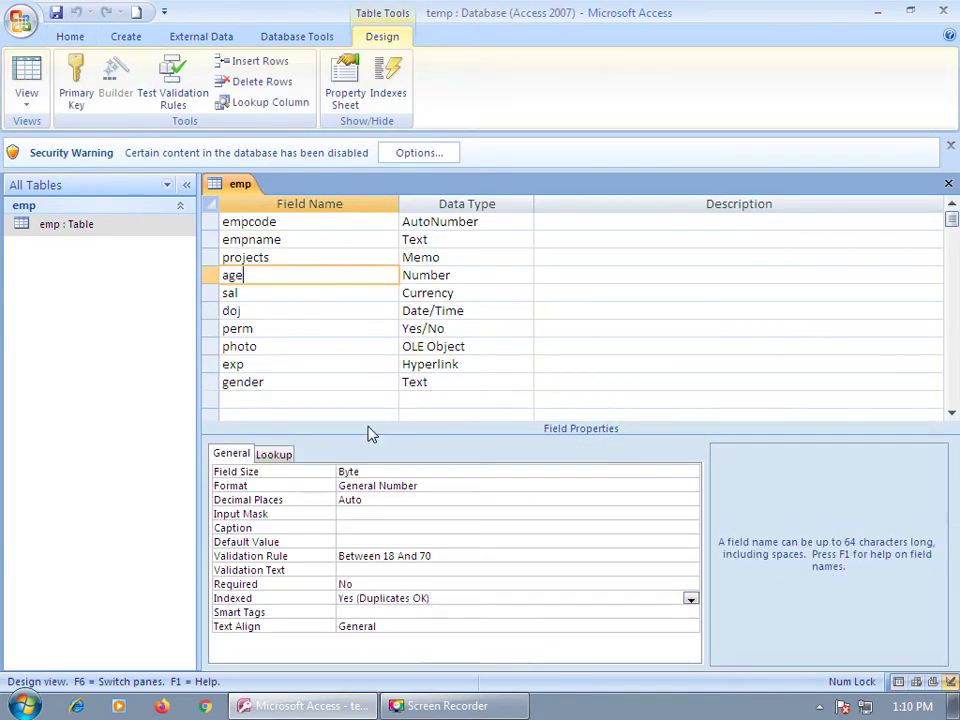
{"action": "left_click", "coordinate": [393, 596]}
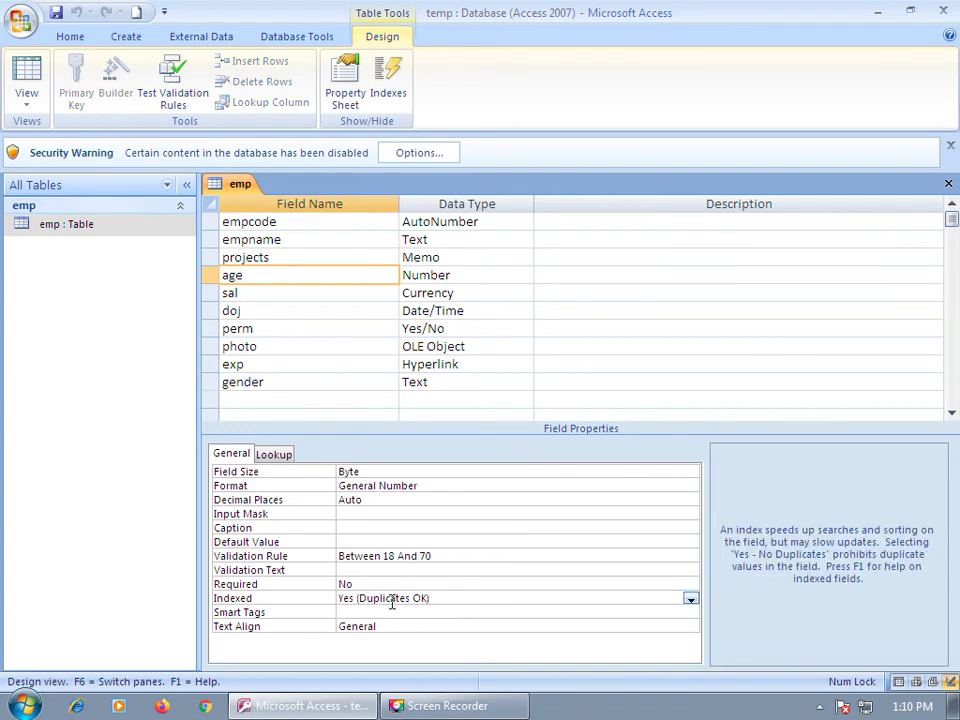
{"action": "left_click", "coordinate": [291, 241]}
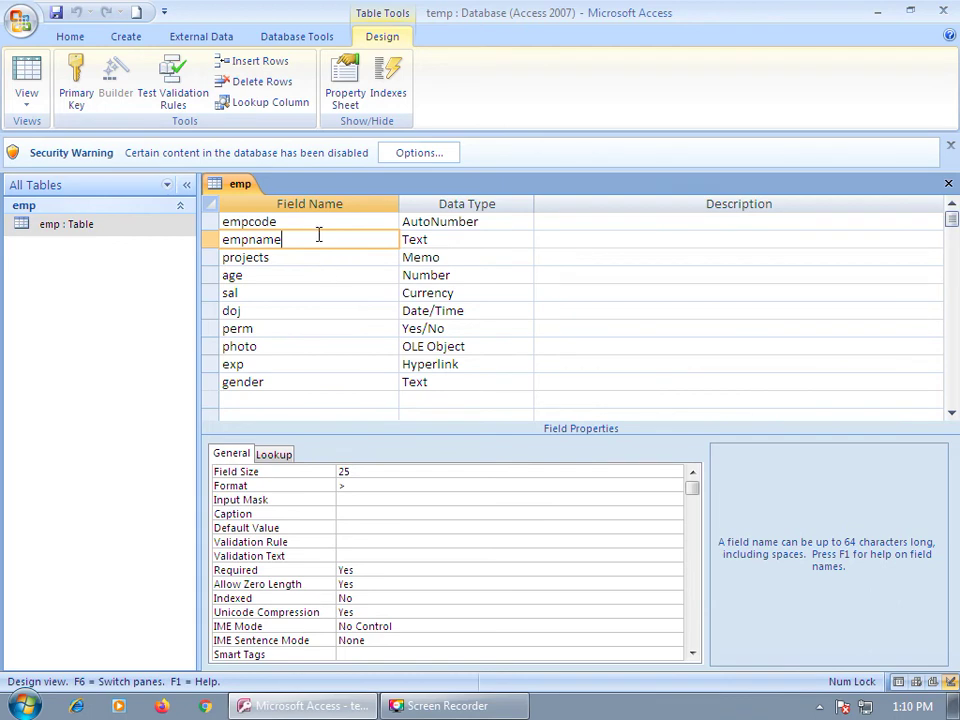
{"action": "left_click", "coordinate": [320, 221]}
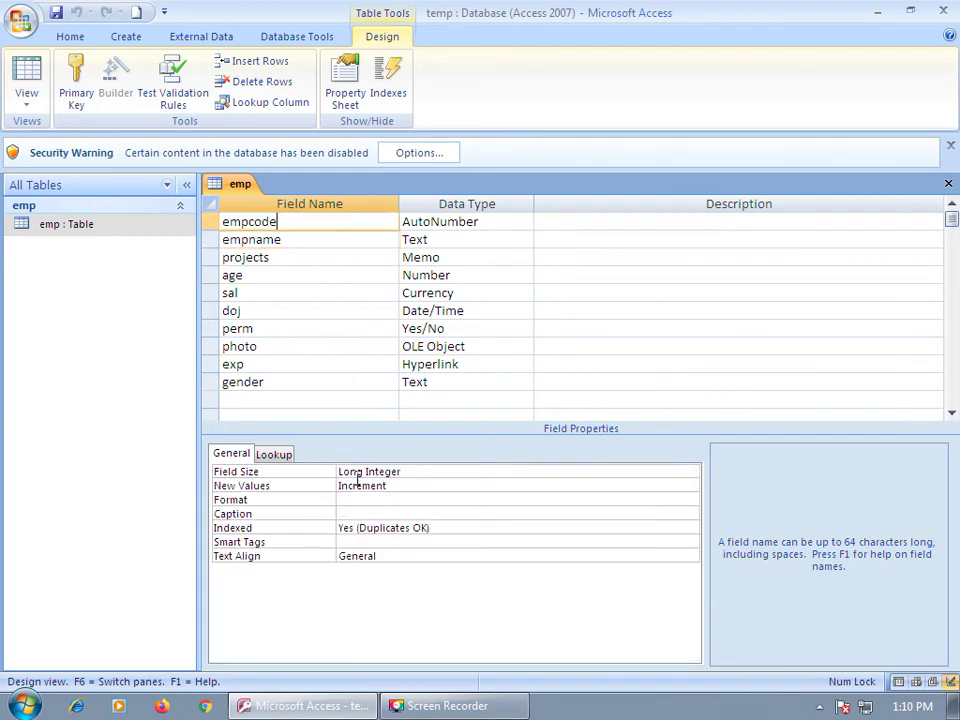
{"action": "left_click", "coordinate": [257, 274]}
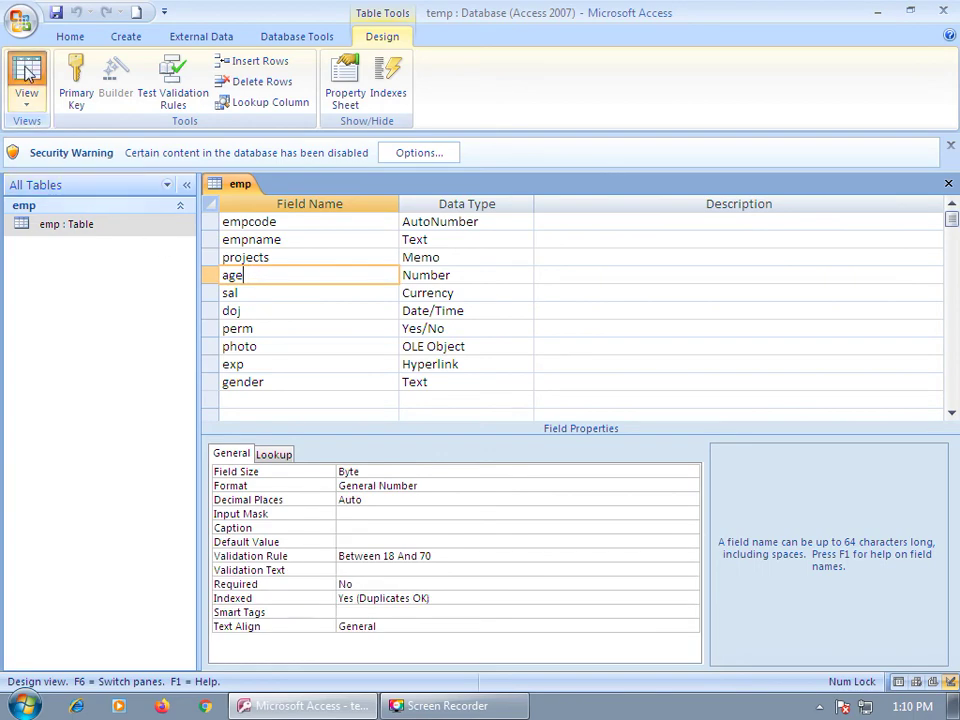
{"action": "left_click", "coordinate": [27, 78]}
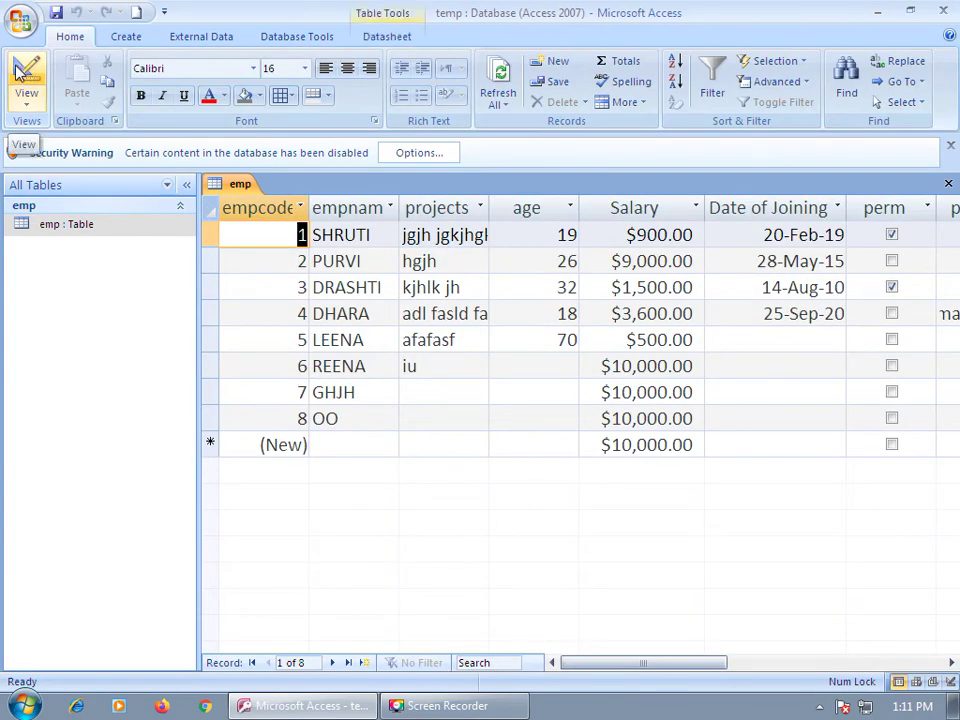
- Set the age field's Indexed property to Yes (No Duplicates), save the table and check the records before returning to the design
{"action": "left_click", "coordinate": [18, 70]}
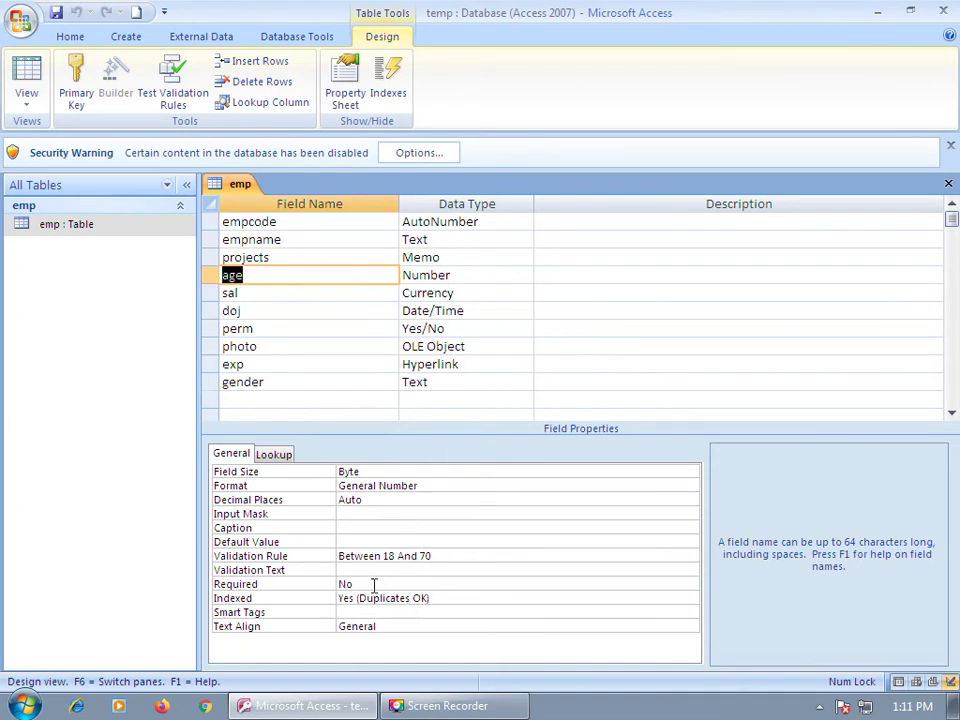
{"action": "left_click", "coordinate": [454, 600]}
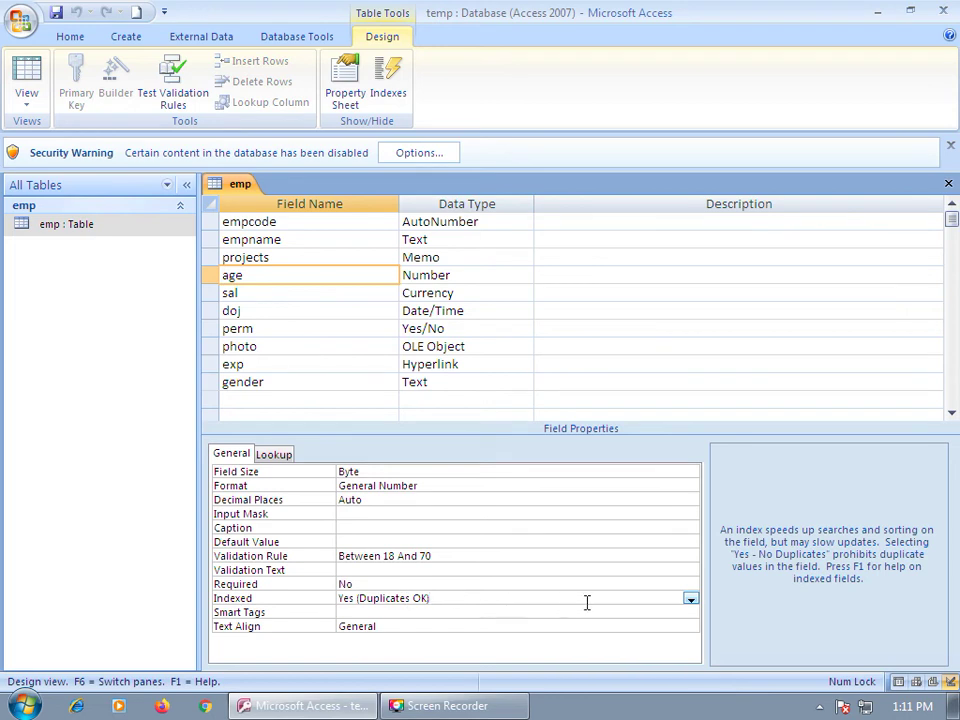
{"action": "left_click", "coordinate": [690, 598]}
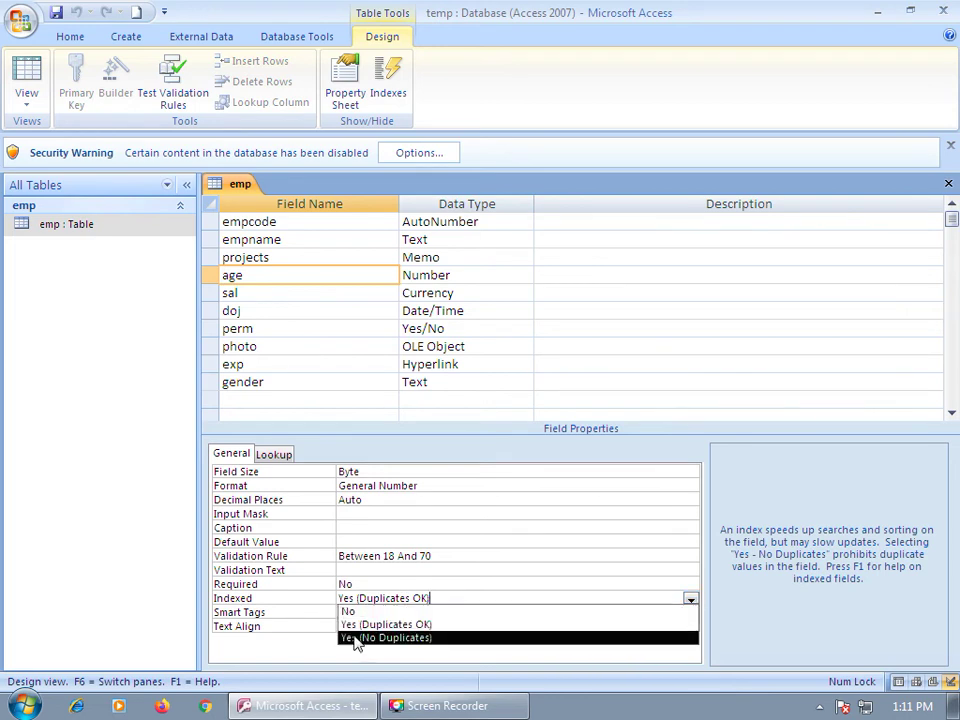
{"action": "left_click", "coordinate": [356, 697]}
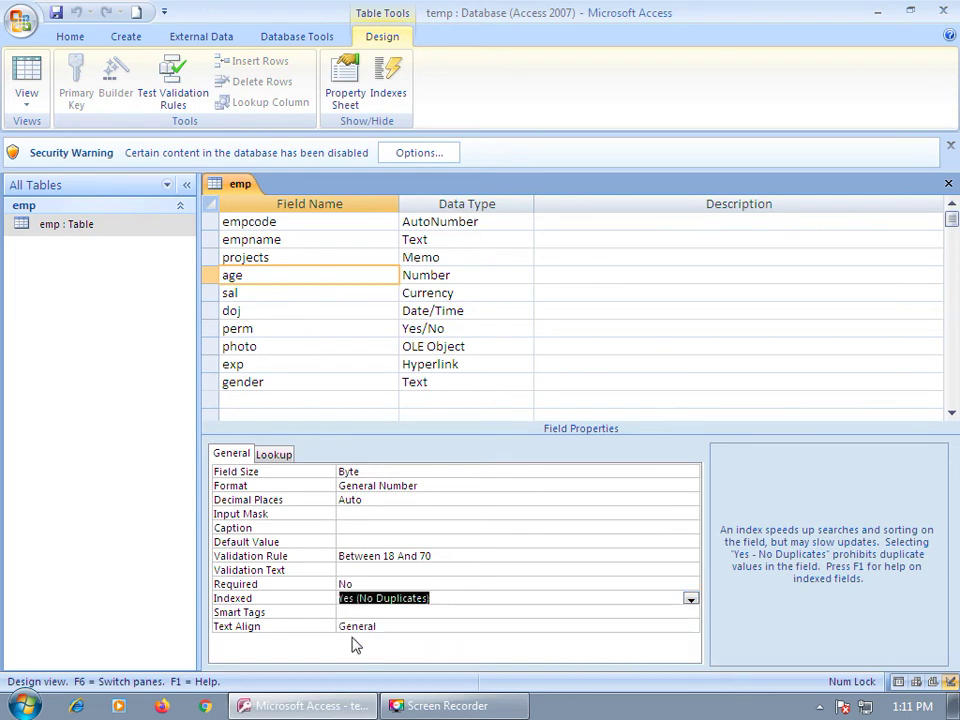
{"action": "left_click", "coordinate": [30, 72]}
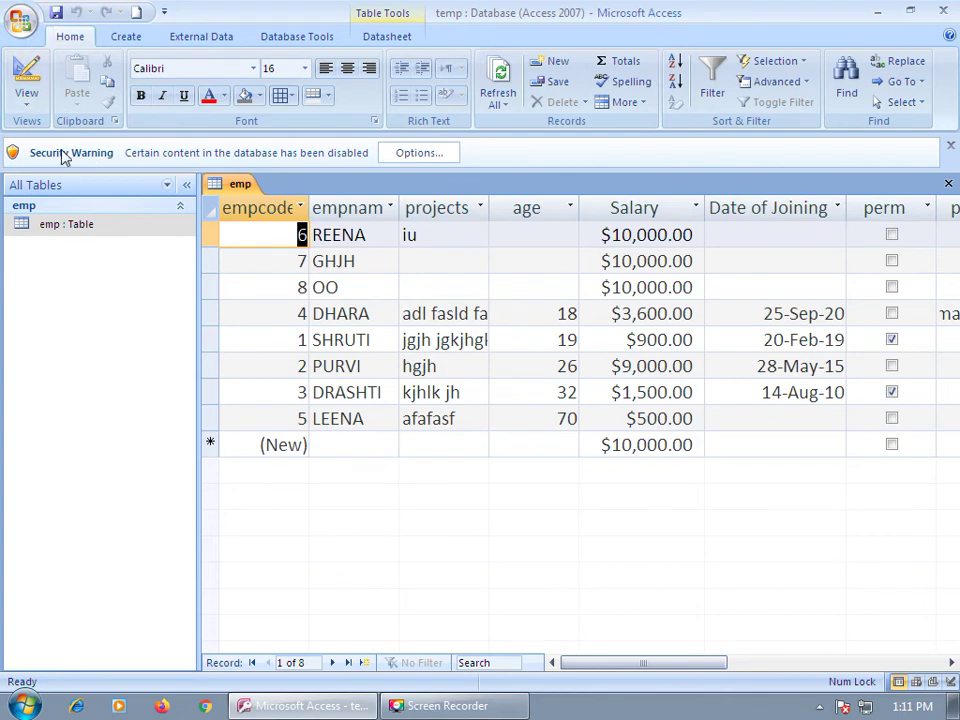
{"action": "left_click", "coordinate": [24, 88]}
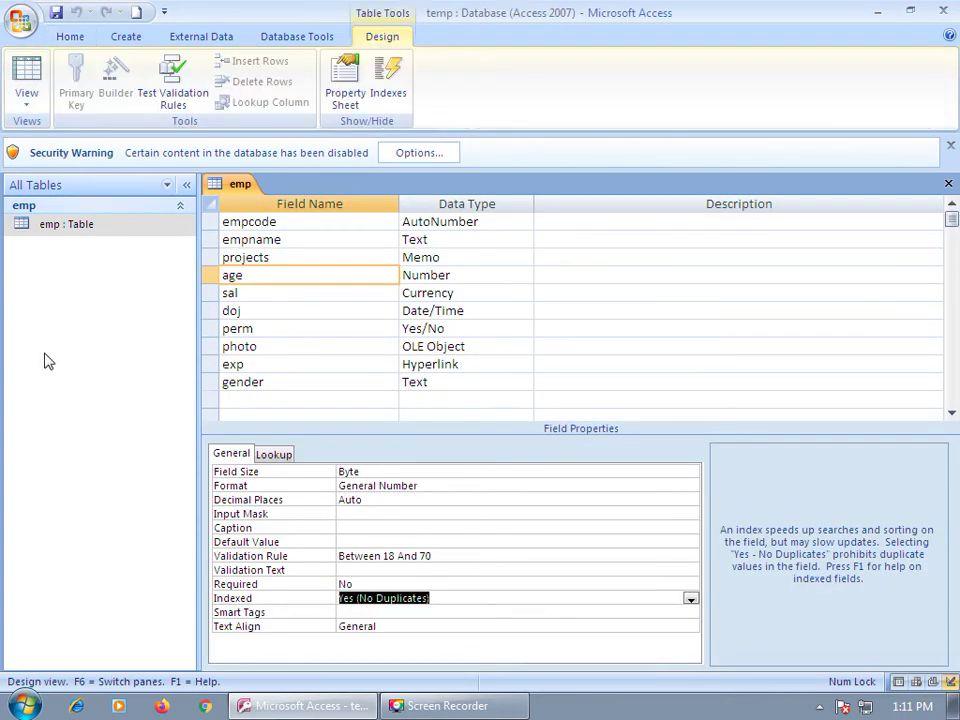